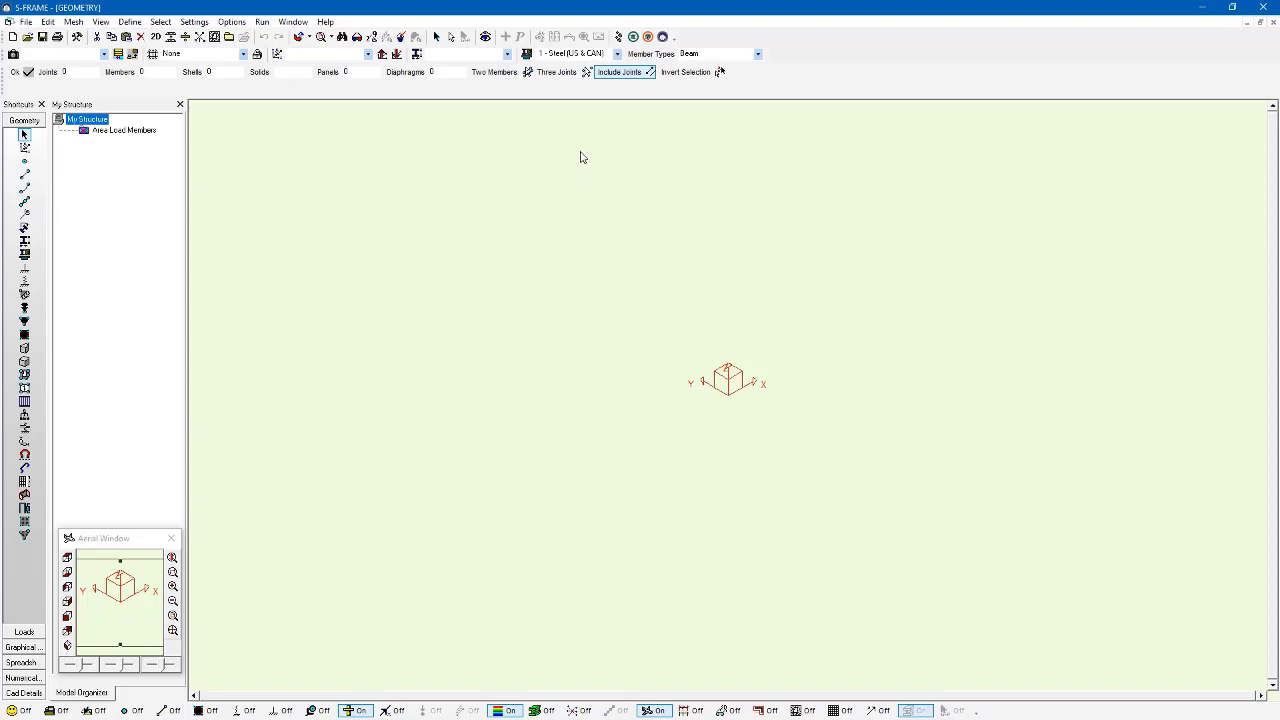
Display the predefined Equal Spacing 1m grid in the geometry window.
{"action": "left_click", "coordinate": [241, 54]}
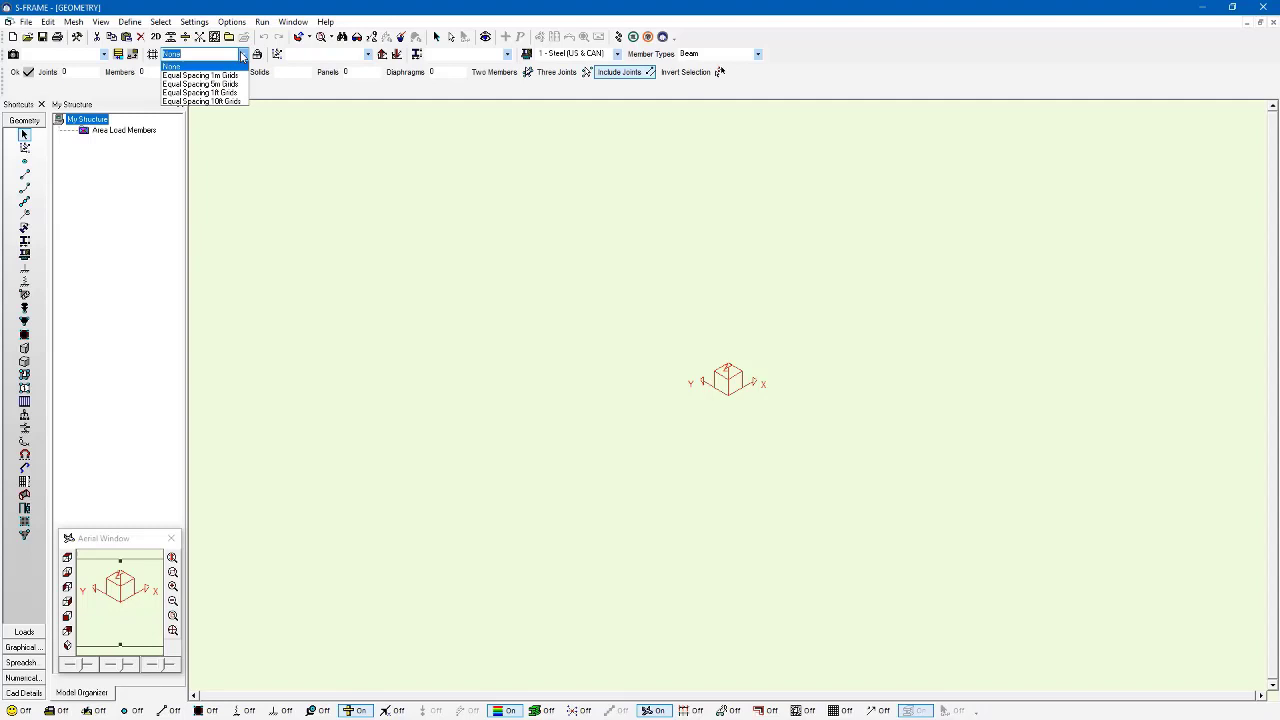
{"action": "left_click", "coordinate": [233, 76]}
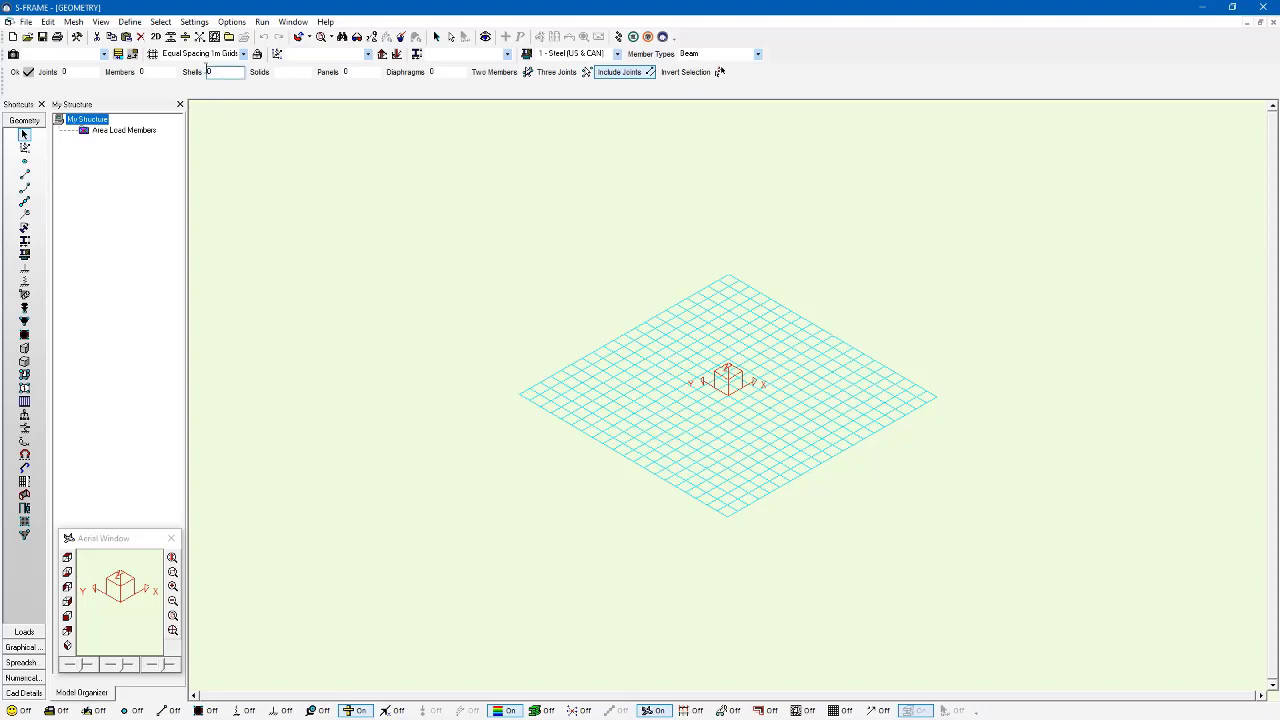
Enable 'Model using physical members' in Preferences and turn on a status-bar display toggle.
{"action": "left_click", "coordinate": [199, 22]}
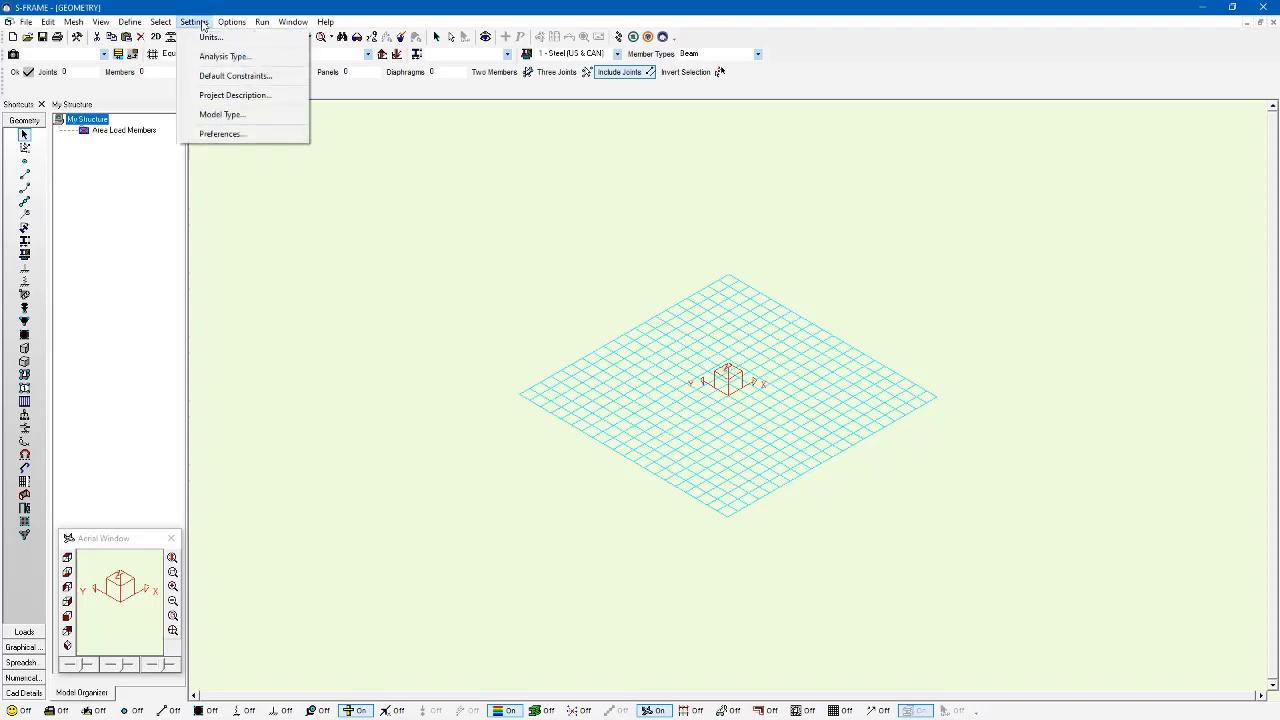
{"action": "left_click", "coordinate": [237, 137]}
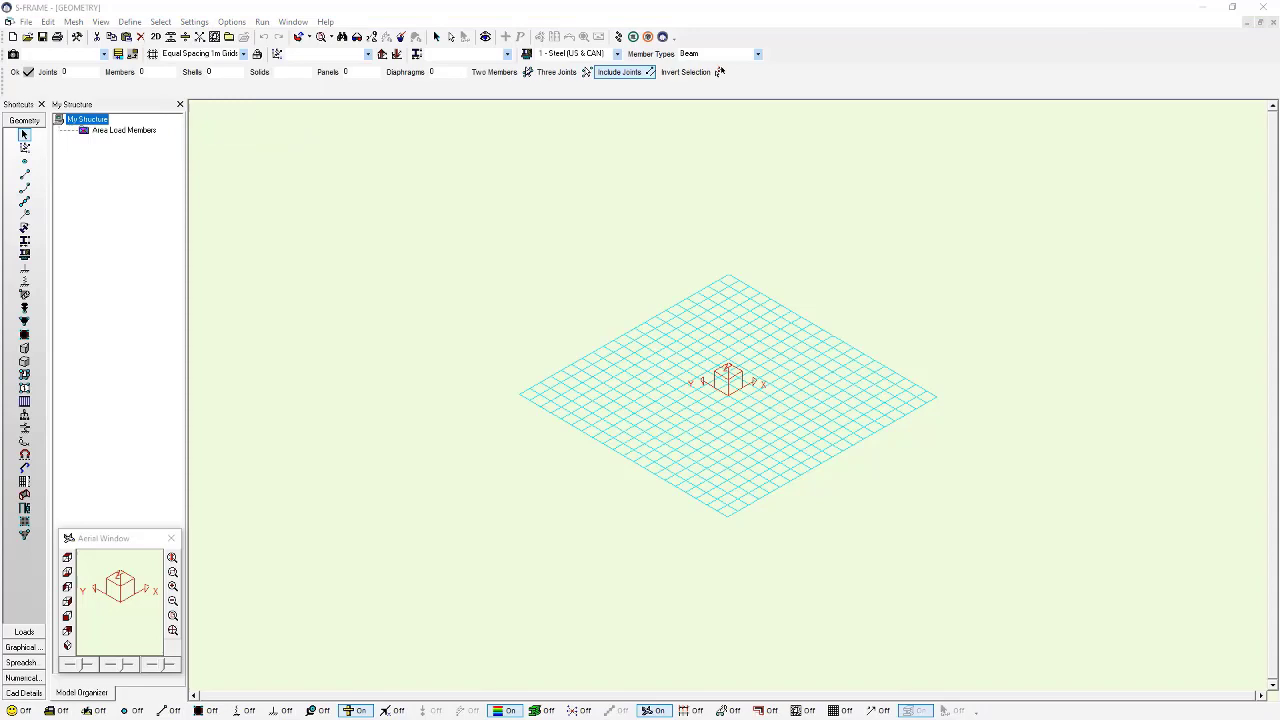
{"action": "left_click_drag", "start_coordinate": [740, 157], "coordinate": [864, 145]}
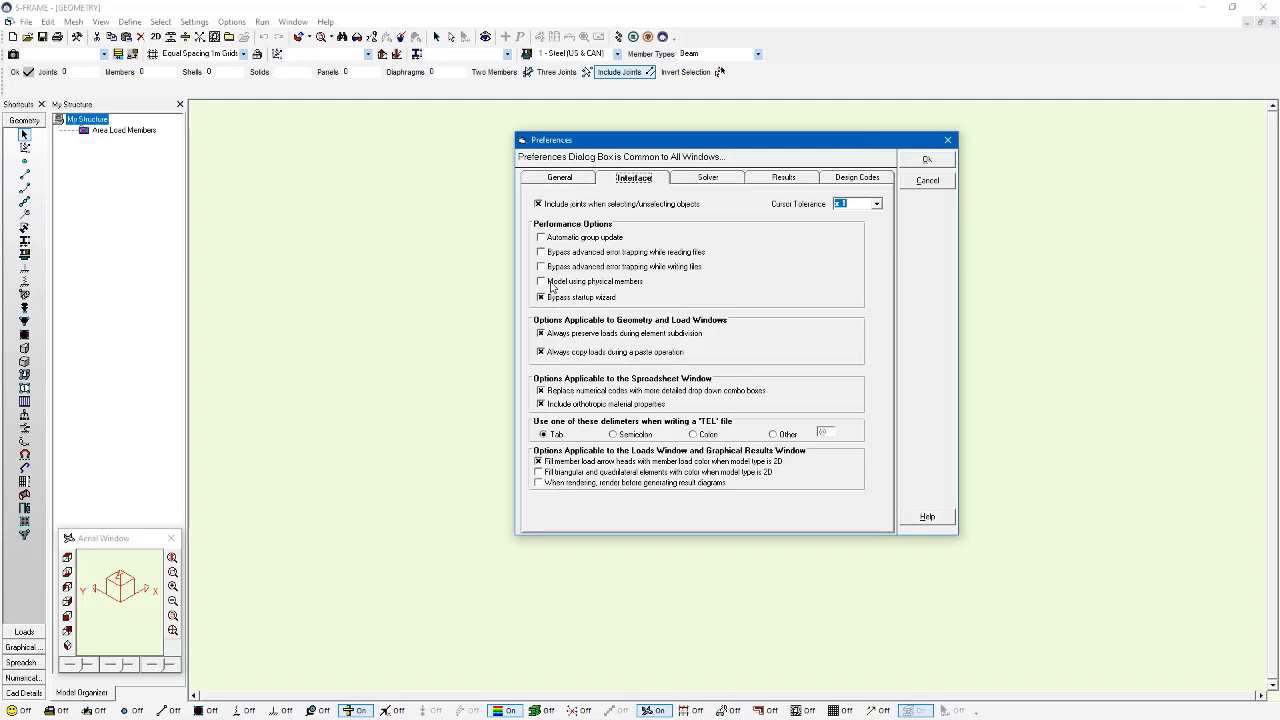
{"action": "left_click", "coordinate": [549, 283]}
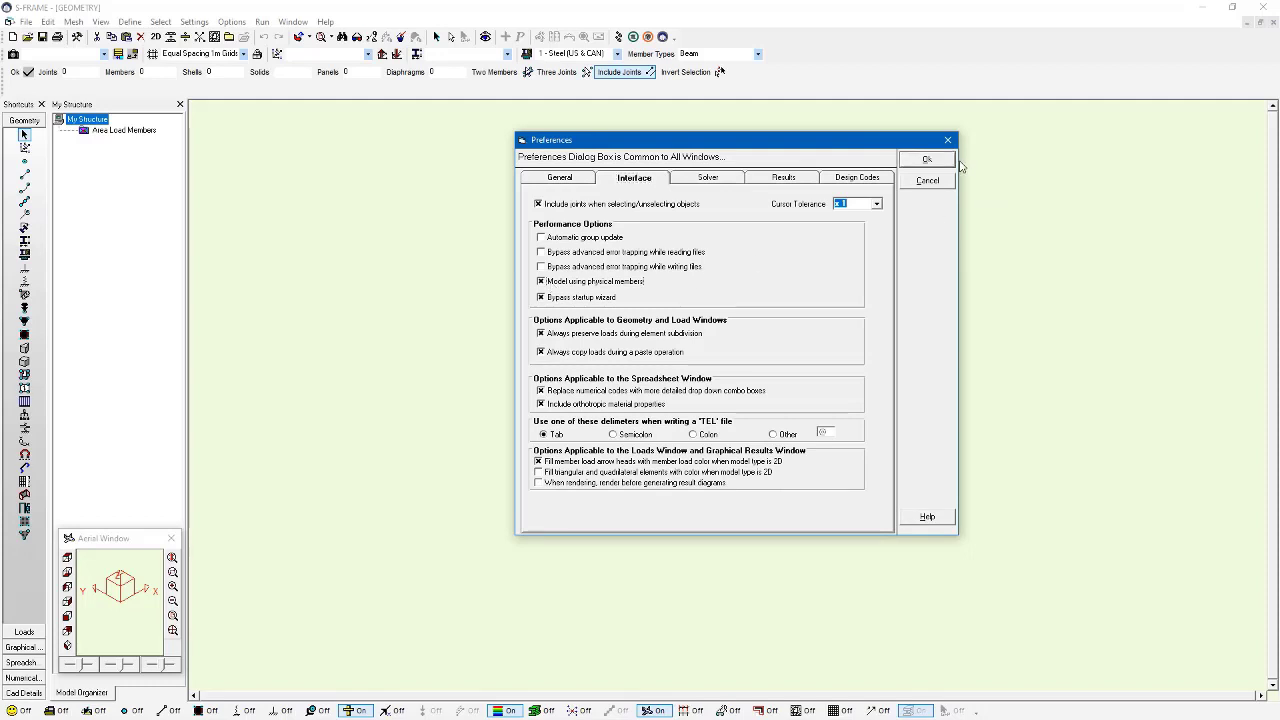
{"action": "left_click", "coordinate": [927, 160]}
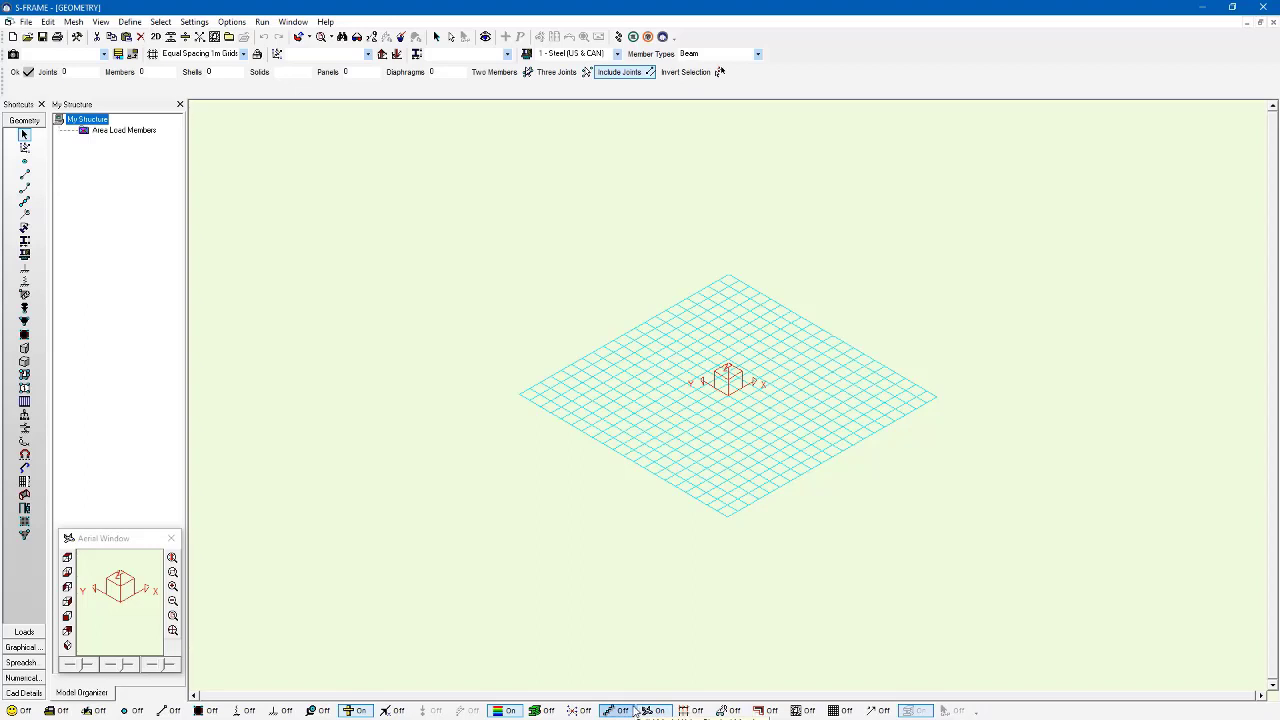
{"action": "left_click", "coordinate": [618, 710]}
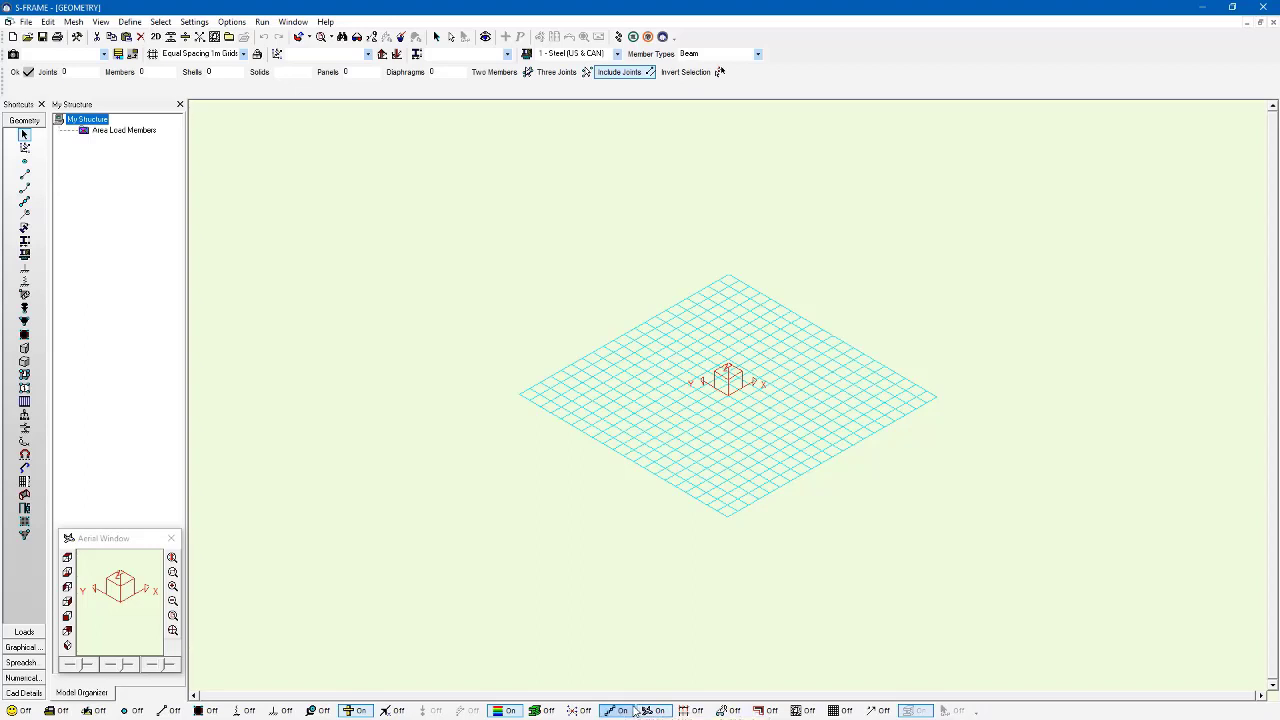
Place two 6 m beam members along +X using the One Joint member tool.
{"action": "left_click", "coordinate": [29, 180]}
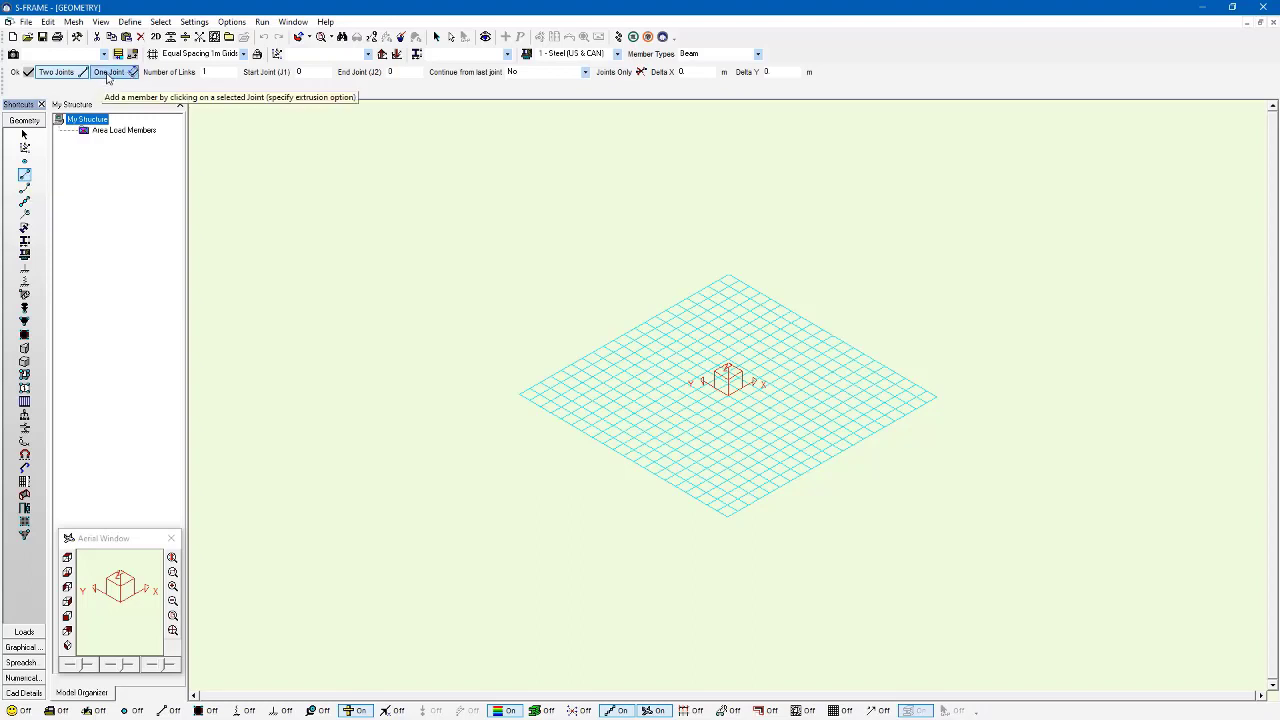
{"action": "left_click", "coordinate": [108, 74]}
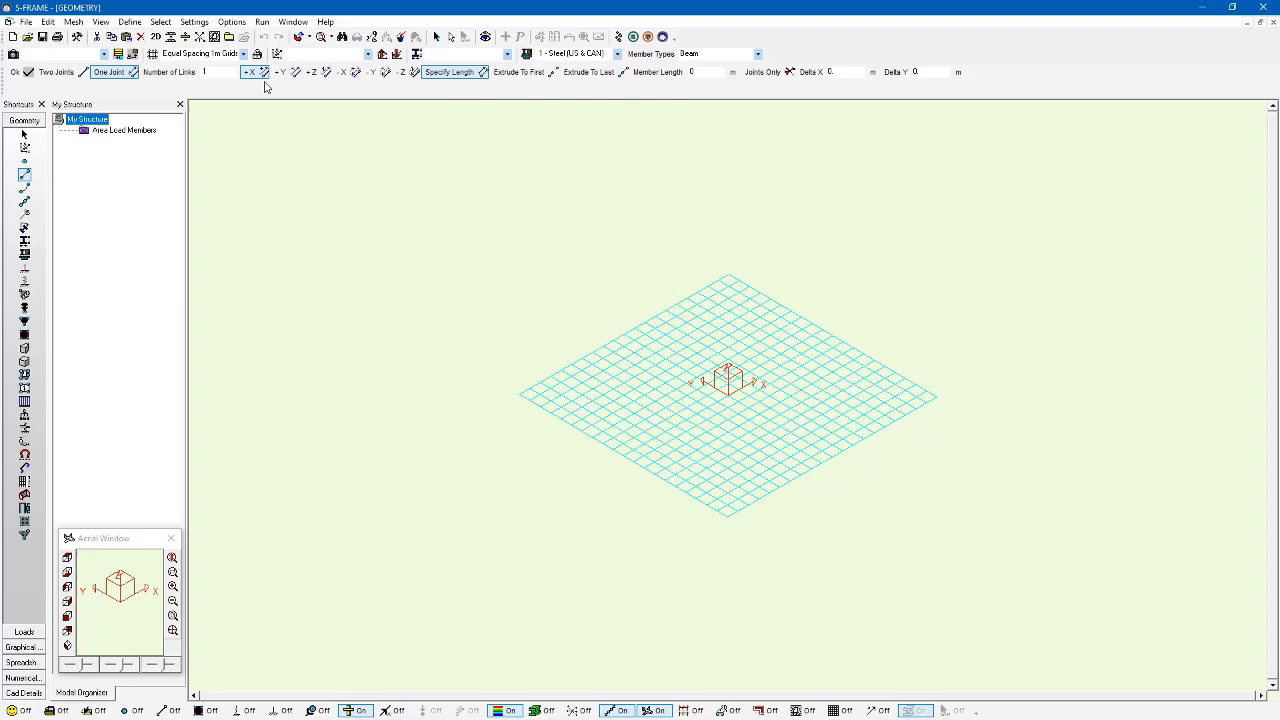
{"action": "left_click", "coordinate": [719, 73]}
{"action": "type", "text": "6"}
{"action": "left_click", "coordinate": [728, 394]}
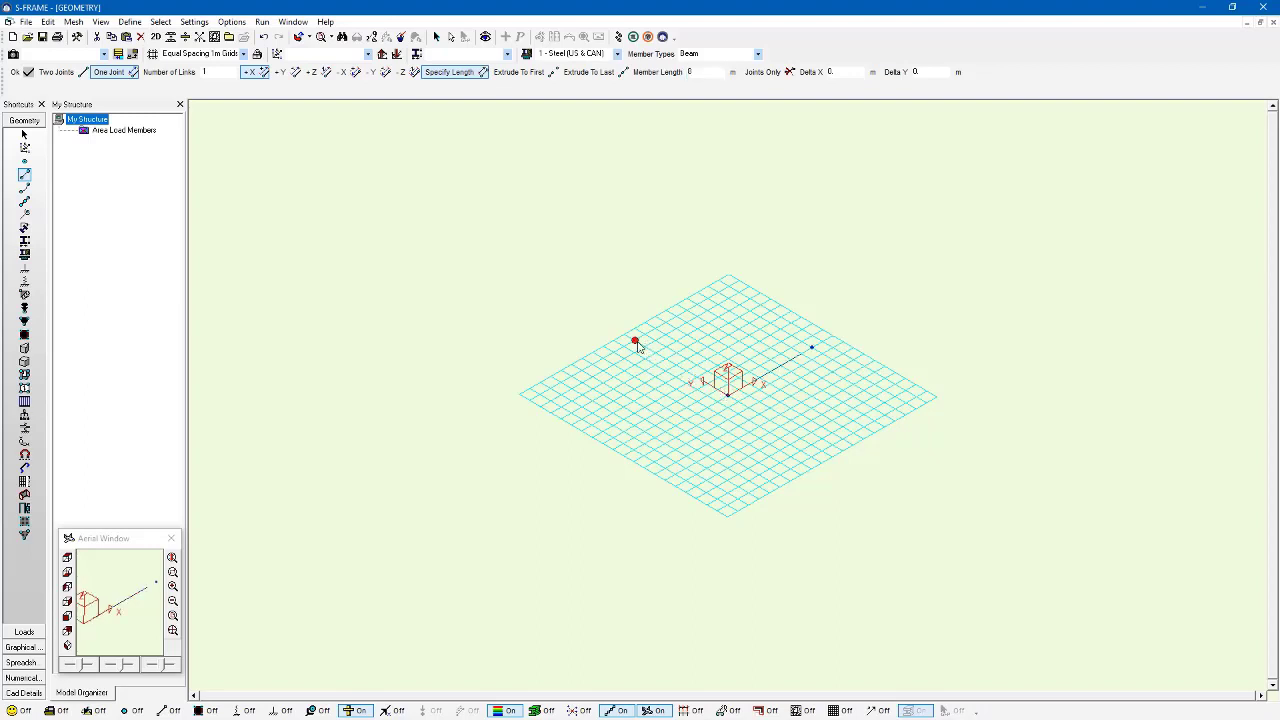
{"action": "left_click", "coordinate": [635, 342]}
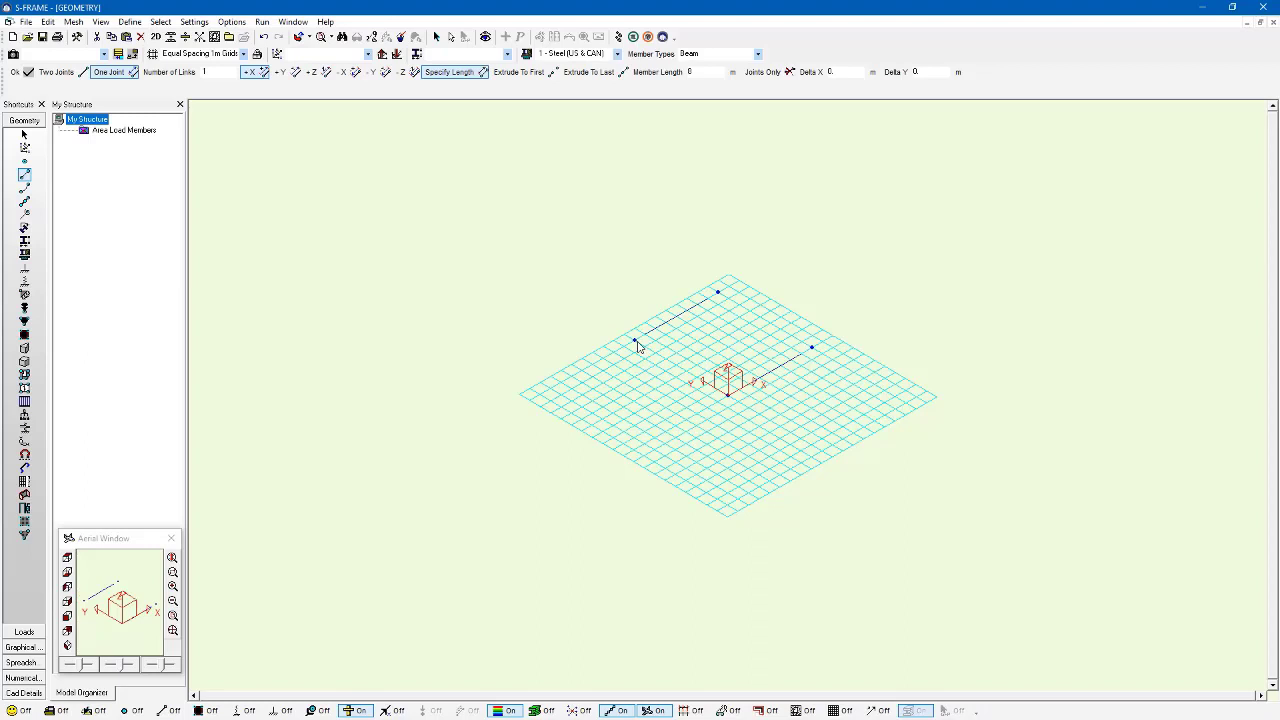
Connect the joints with Two Joints members to close the rectangular floor outline.
{"action": "left_click", "coordinate": [56, 72]}
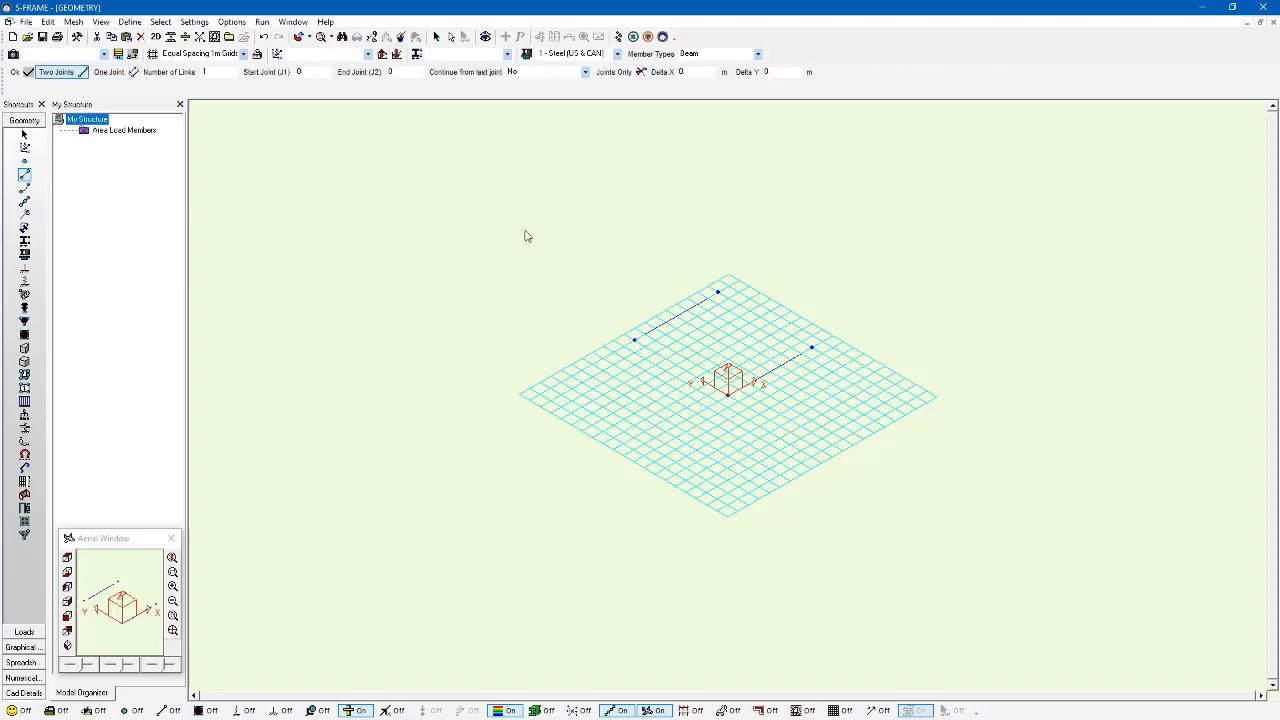
{"action": "left_click", "coordinate": [728, 395]}
{"action": "left_click", "coordinate": [636, 338]}
{"action": "left_click", "coordinate": [811, 347]}
{"action": "left_click", "coordinate": [721, 291]}
{"action": "scroll", "coordinate": [770, 398], "scroll_direction": "up", "scroll_amount": 3}
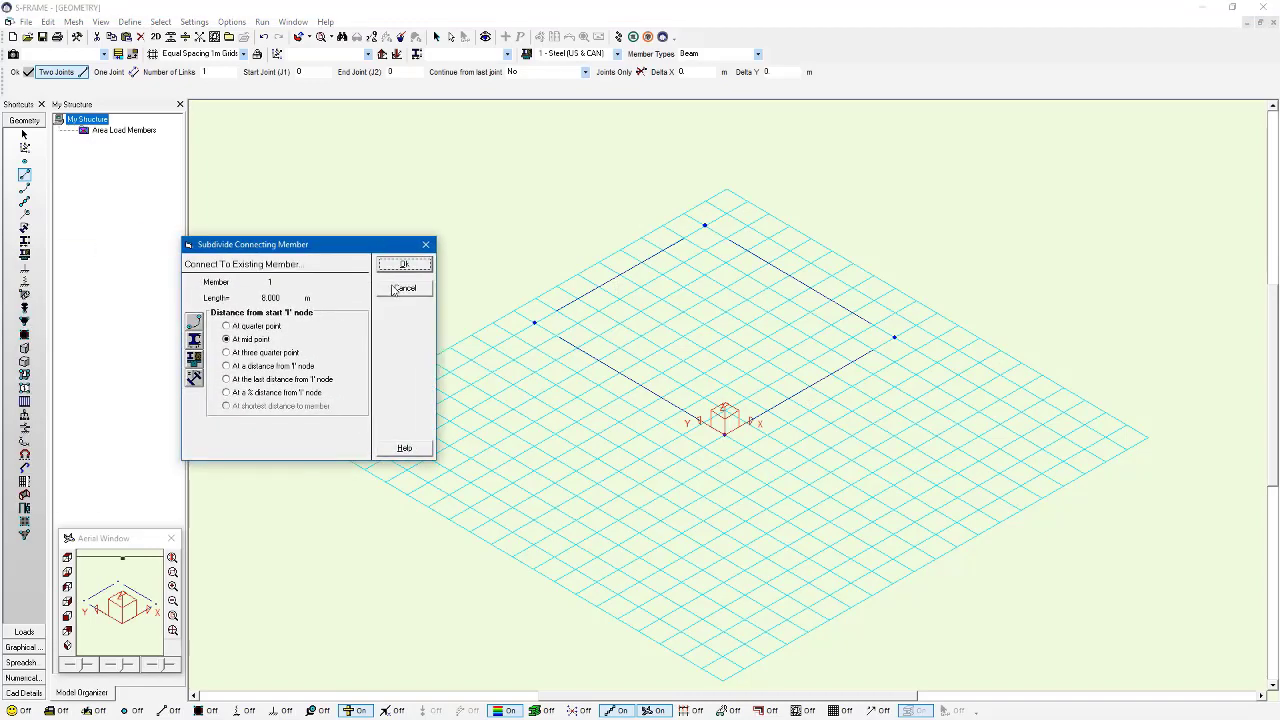
Add a beam between the midpoints of the two 8 m edges, briefly checking member numbers.
{"action": "left_click", "coordinate": [421, 267]}
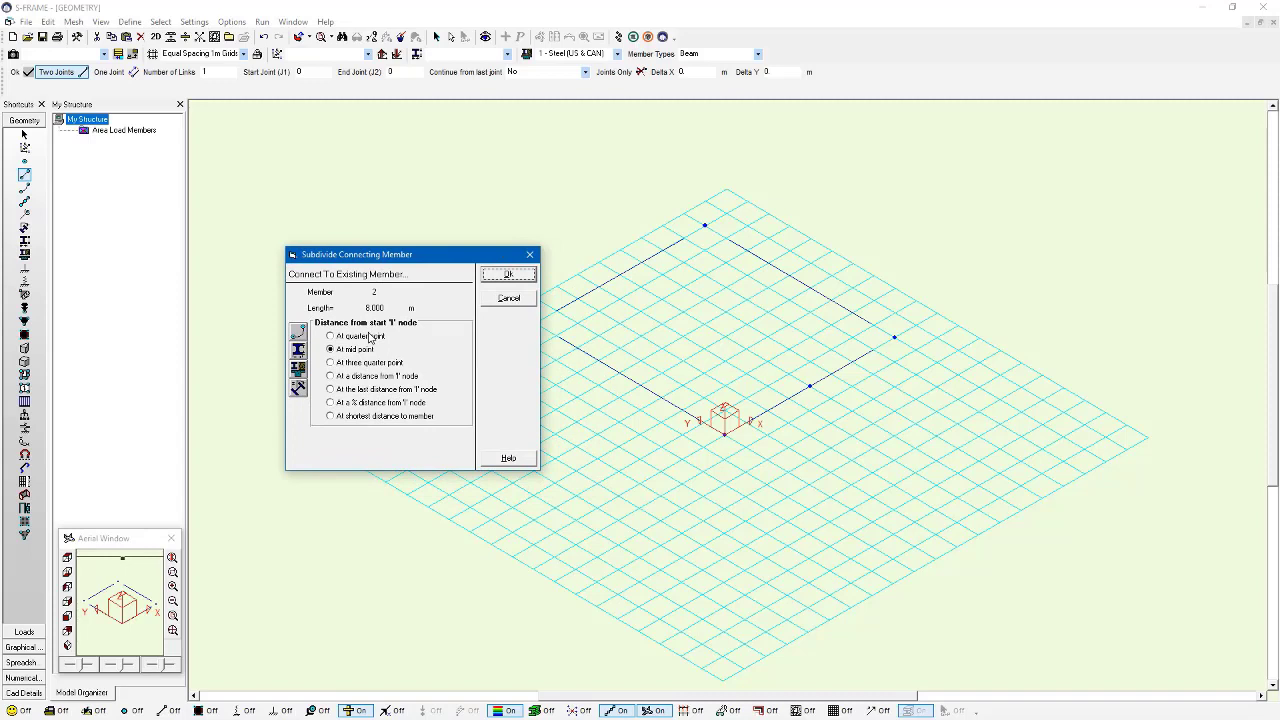
{"action": "left_click", "coordinate": [509, 274]}
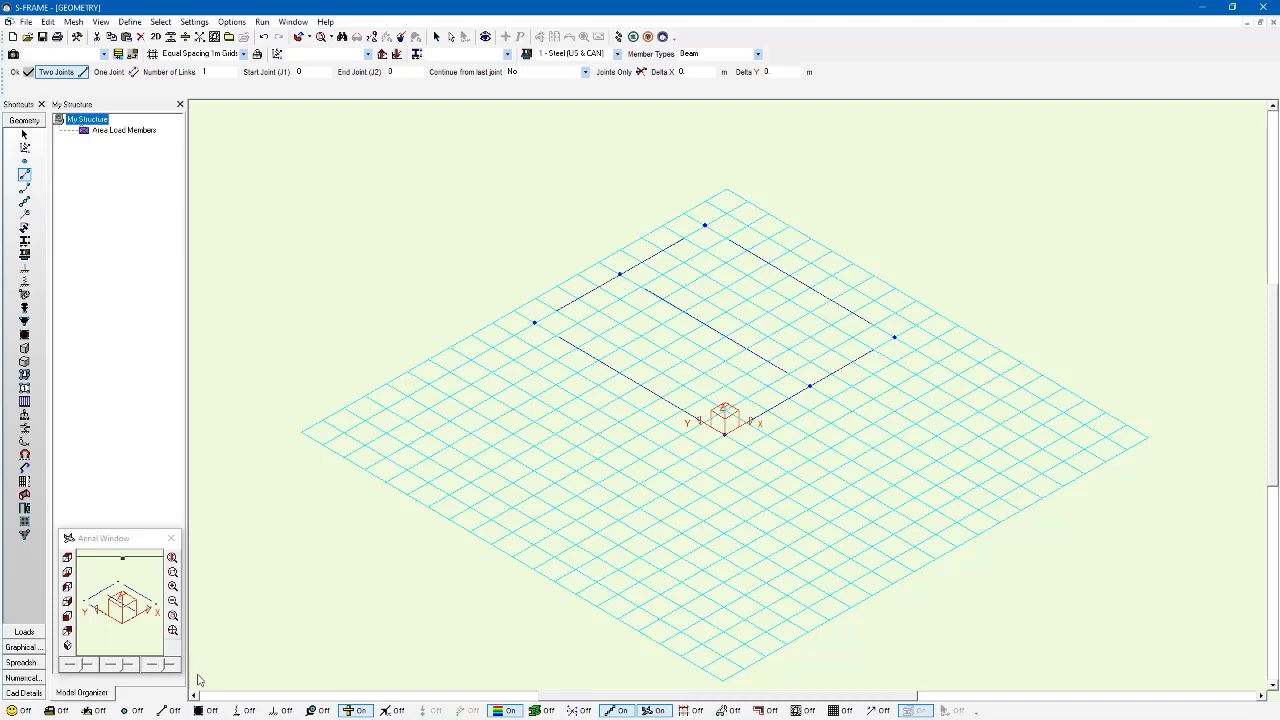
{"action": "left_click", "coordinate": [166, 710]}
{"action": "left_click", "coordinate": [168, 710]}
Generate 2 equally spaced infill beams in each of the two bays, then show release symbols.
{"action": "left_click", "coordinate": [25, 402]}
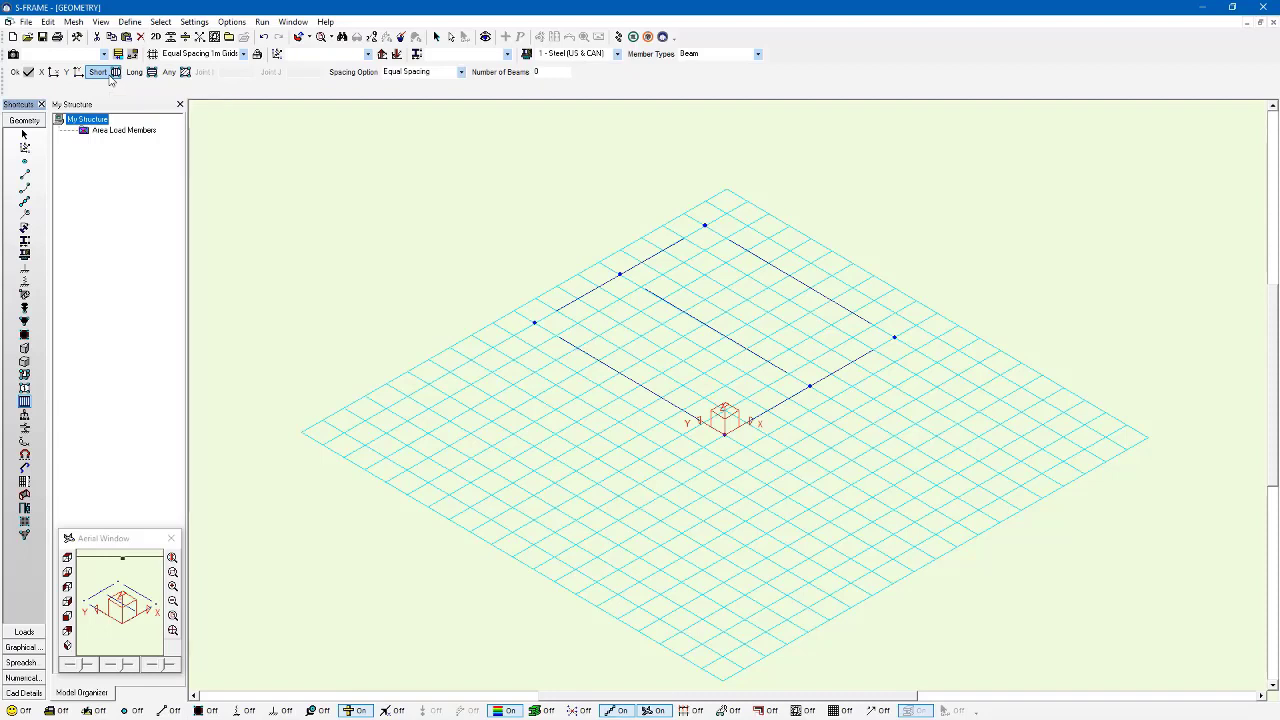
{"action": "double_click", "coordinate": [553, 72]}
{"action": "type", "text": "2"}
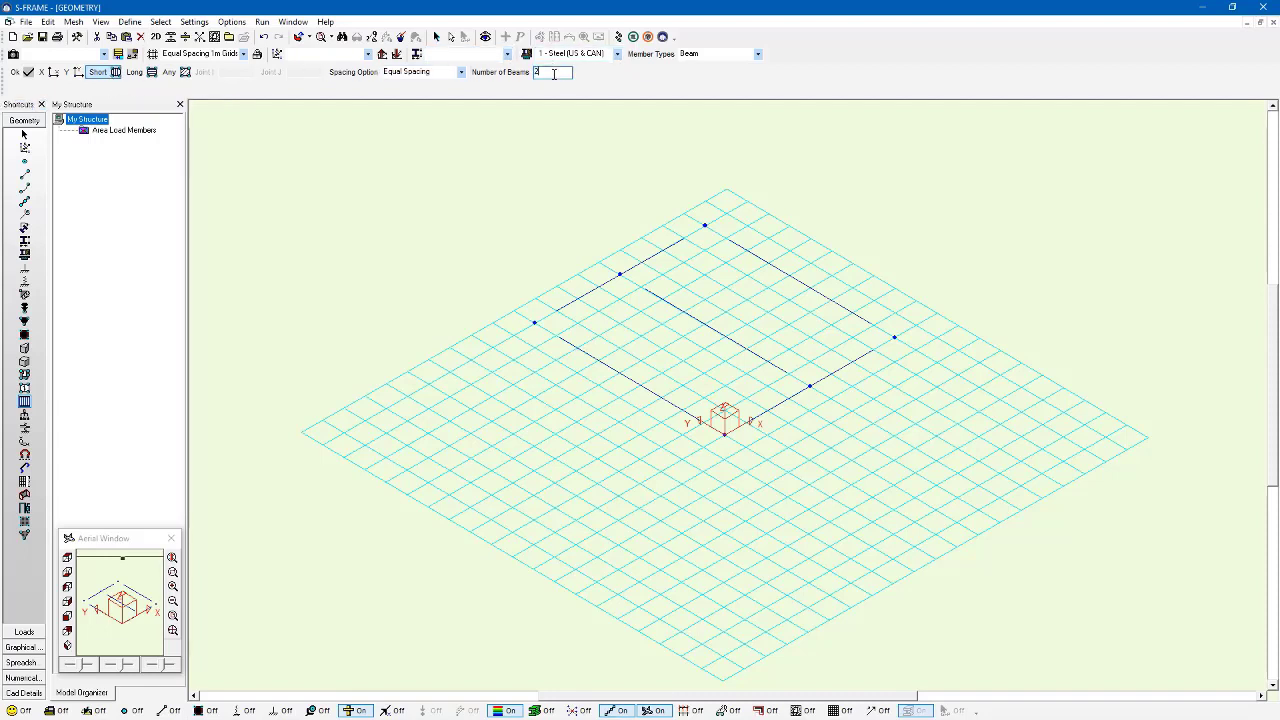
{"action": "left_click", "coordinate": [679, 362]}
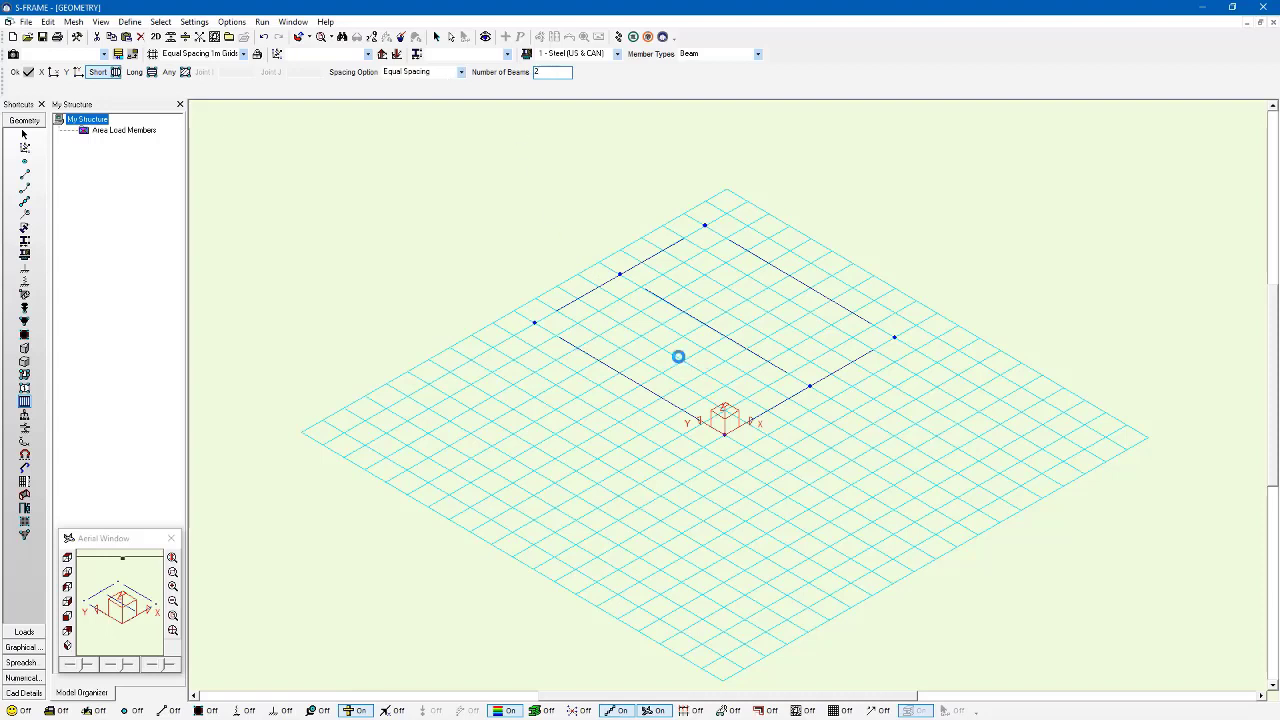
{"action": "left_click", "coordinate": [755, 315]}
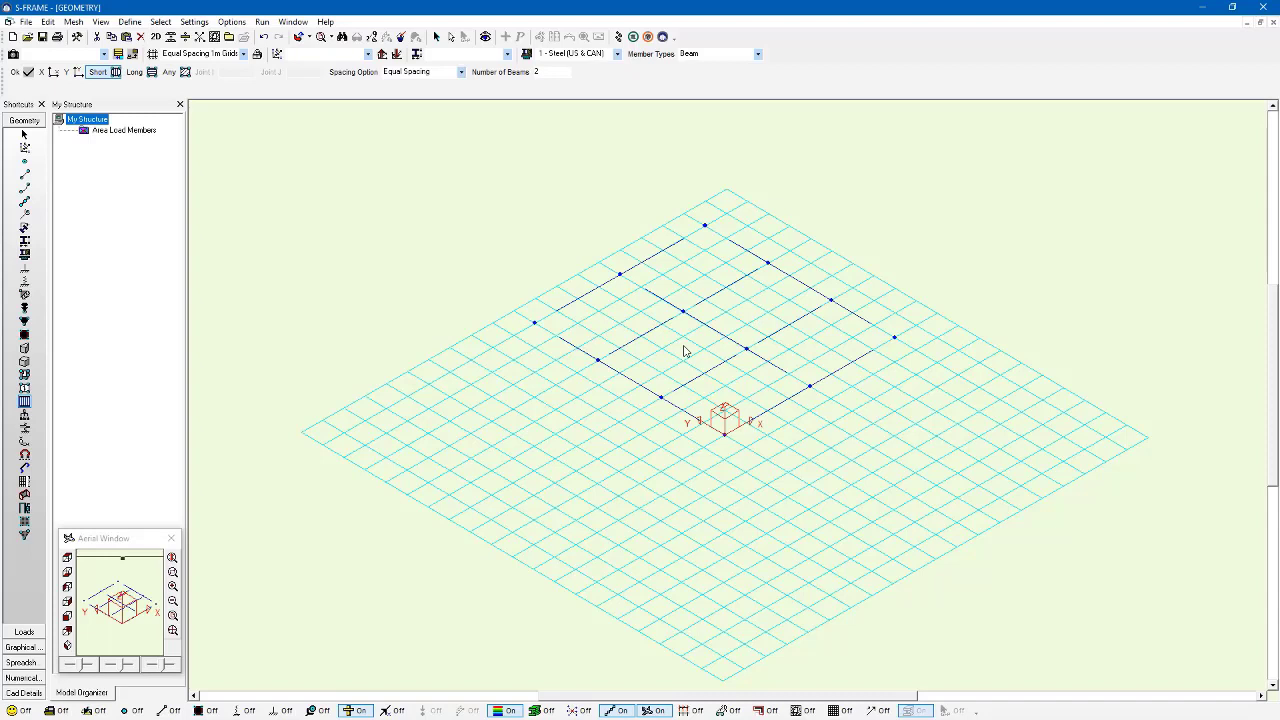
{"action": "left_click", "coordinate": [318, 710]}
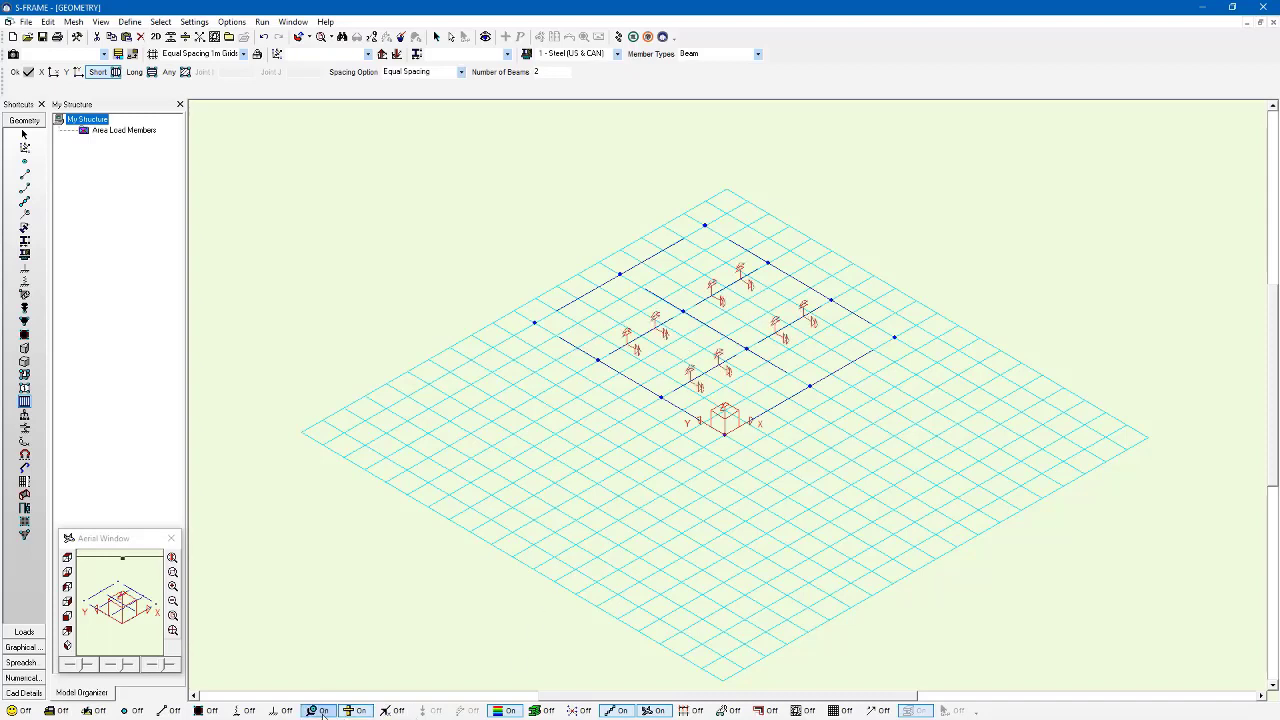
Undo the unwanted infill beams accidentally added to a corner panel.
{"action": "left_click", "coordinate": [565, 312]}
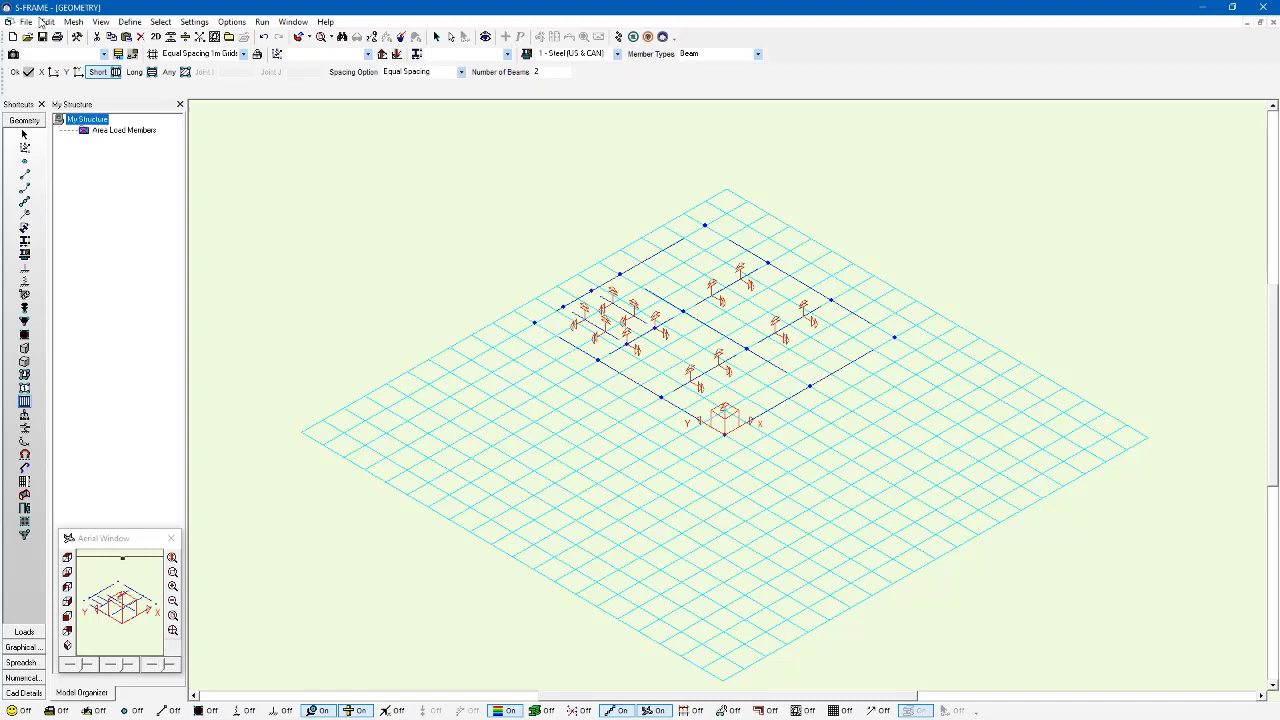
{"action": "left_click", "coordinate": [47, 21]}
{"action": "left_click", "coordinate": [44, 38]}
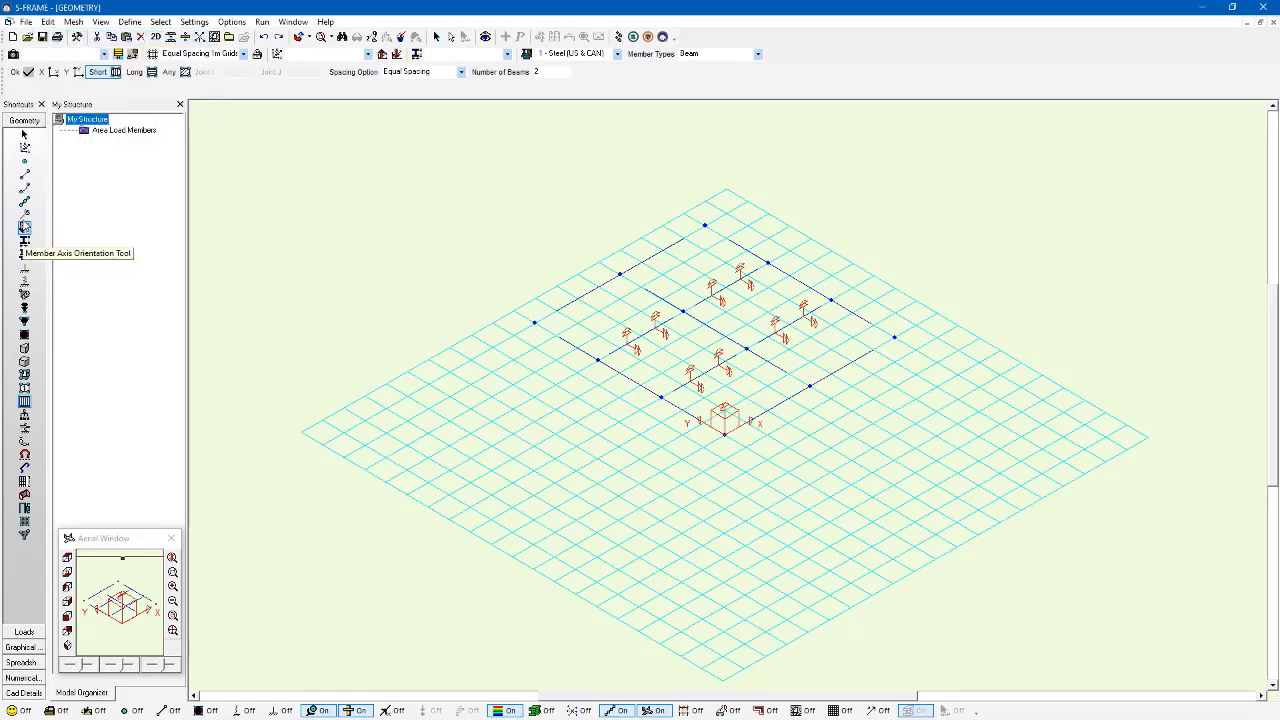
Apply My and Mz end releases to every floor beam with a window selection.
{"action": "left_click", "coordinate": [25, 215]}
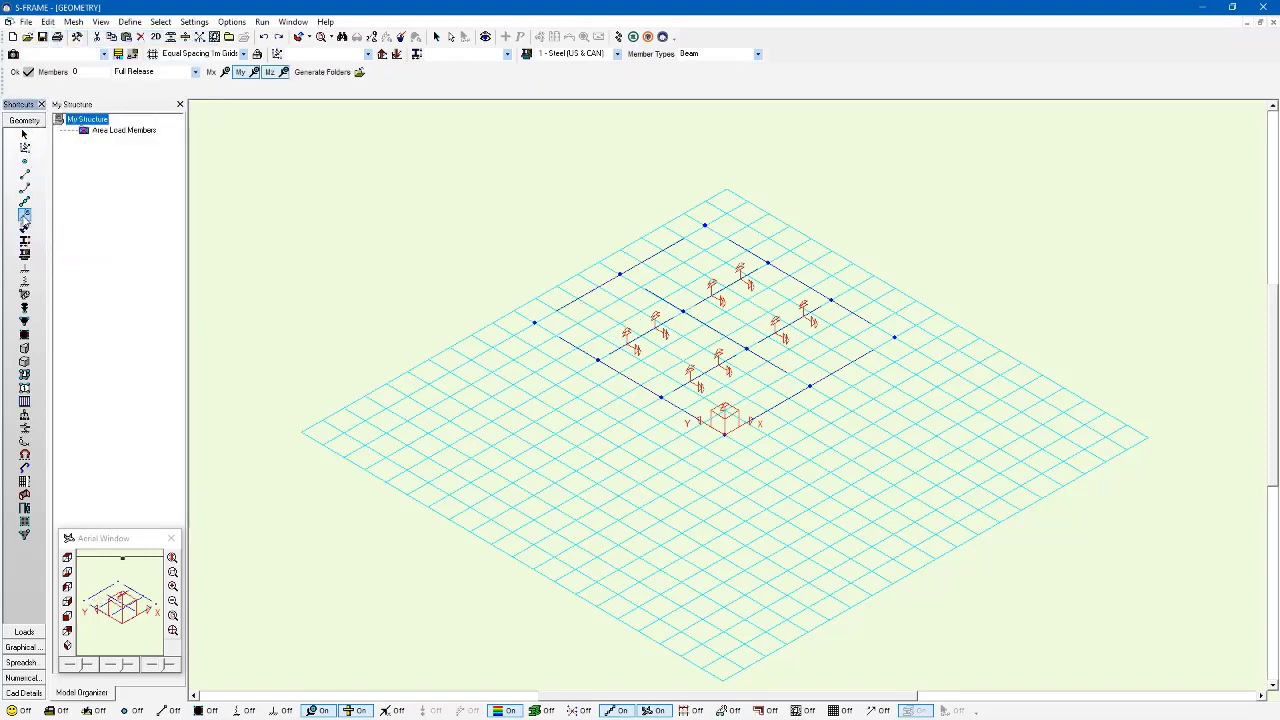
{"action": "left_click", "coordinate": [573, 308]}
{"action": "left_click", "coordinate": [233, 22]}
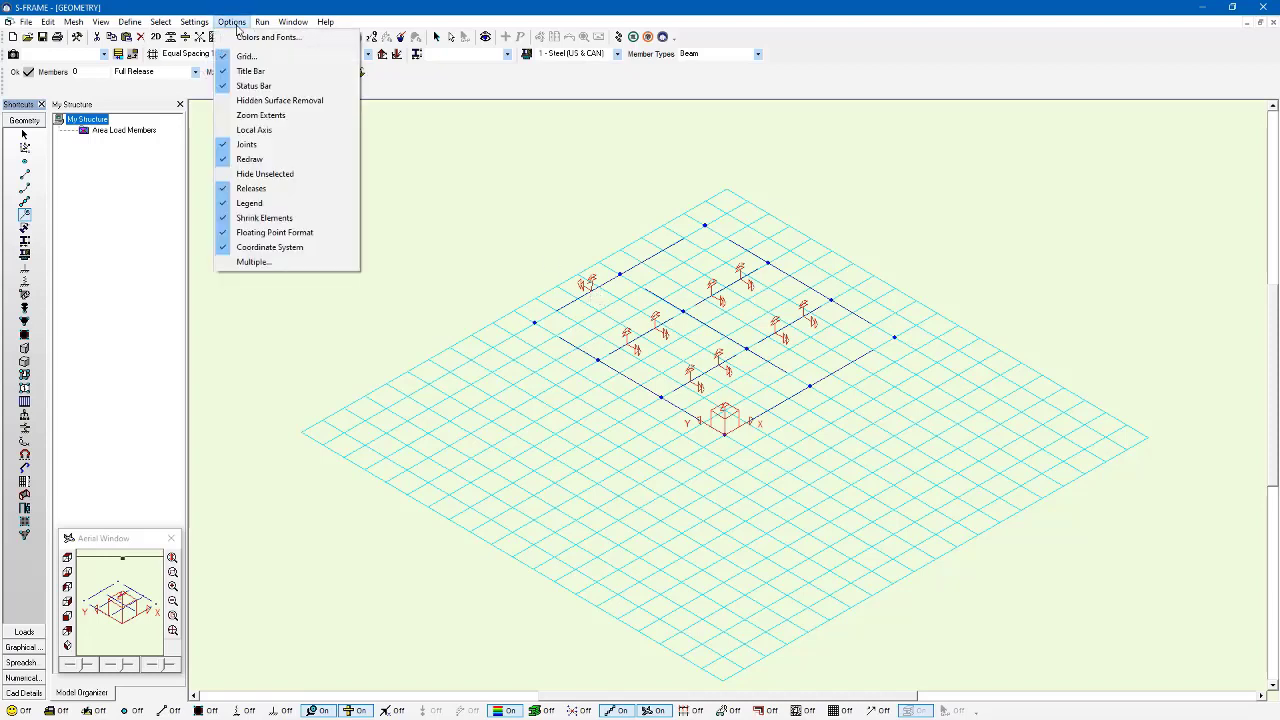
{"action": "left_click", "coordinate": [251, 188]}
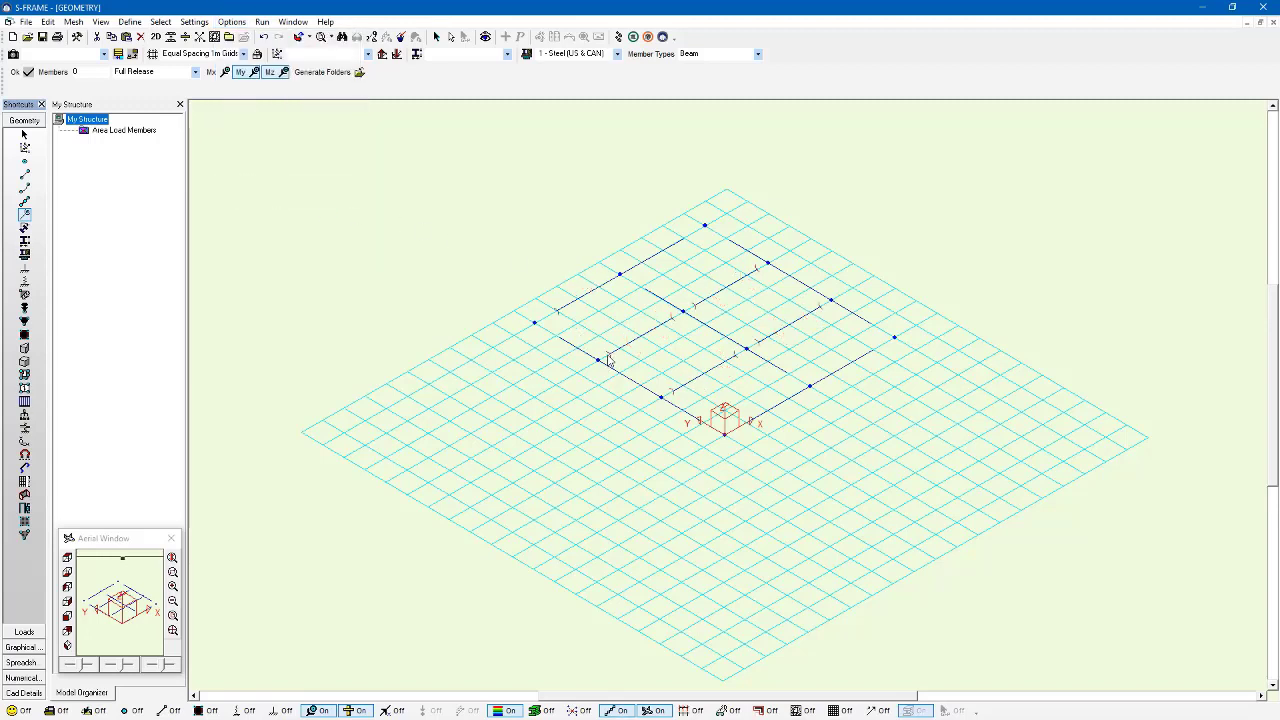
{"action": "left_click", "coordinate": [231, 22]}
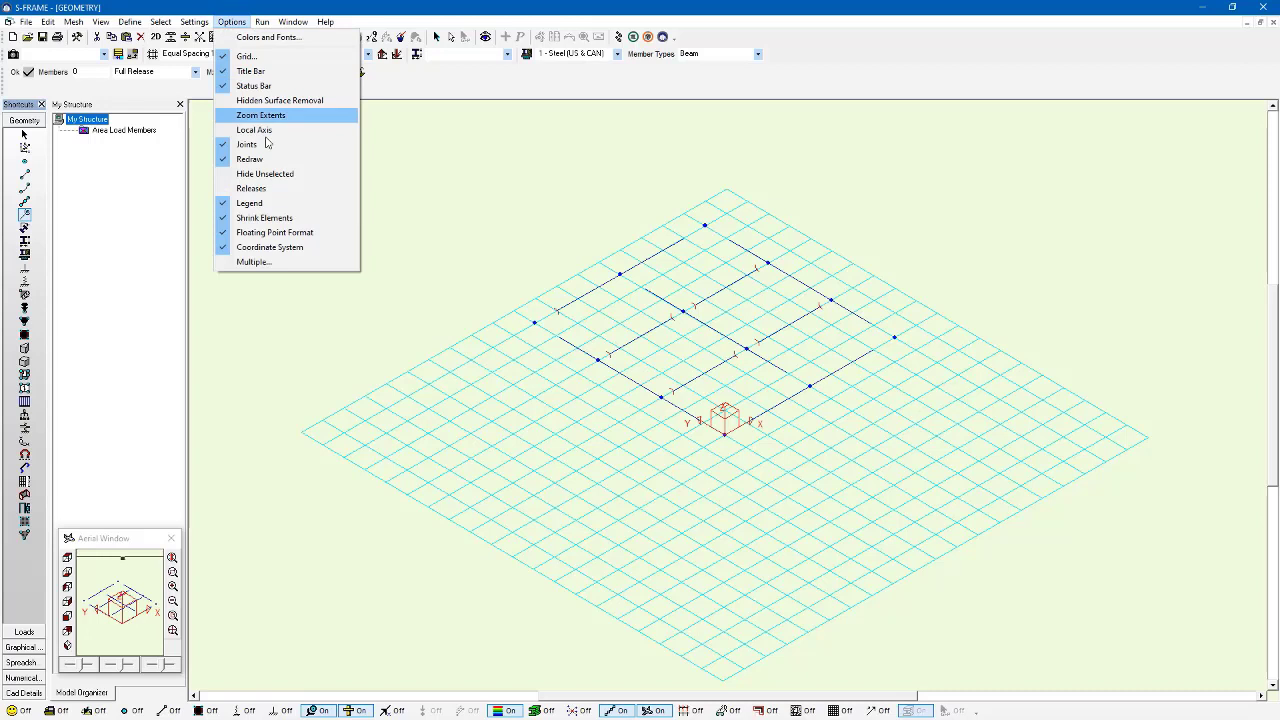
{"action": "left_click", "coordinate": [268, 188]}
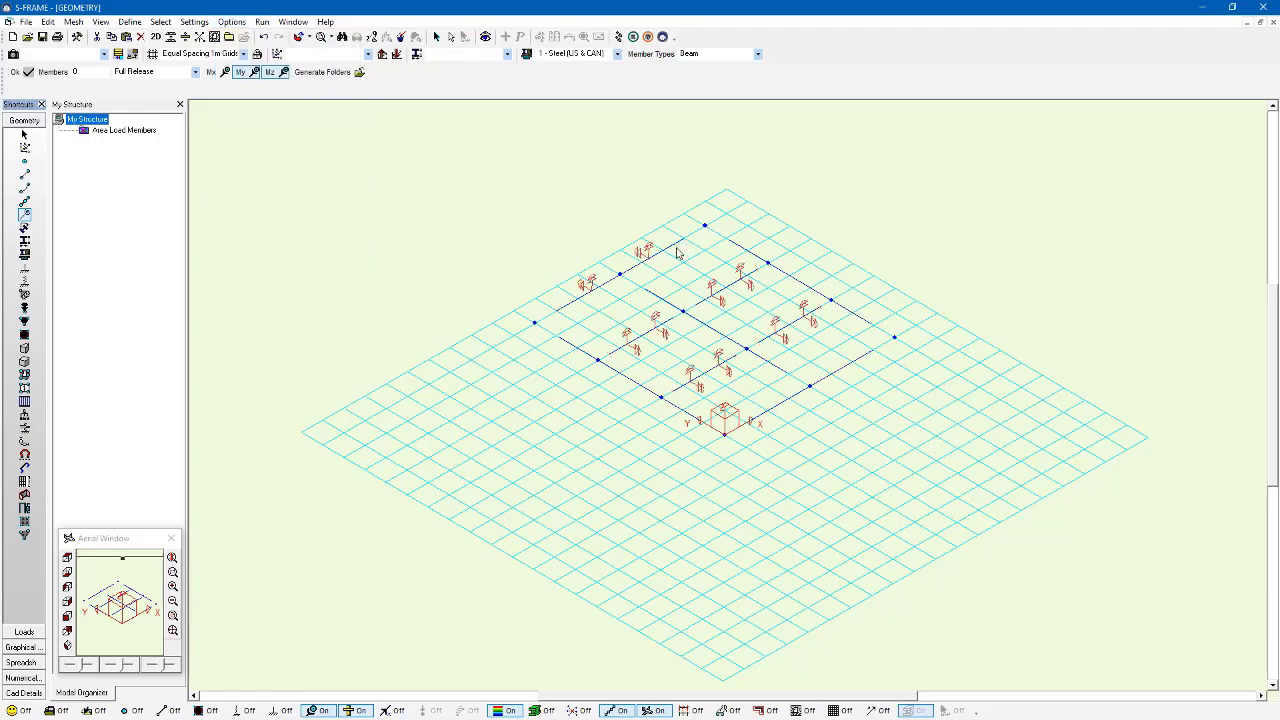
{"action": "left_click_drag", "start_coordinate": [390, 161], "coordinate": [1018, 510]}
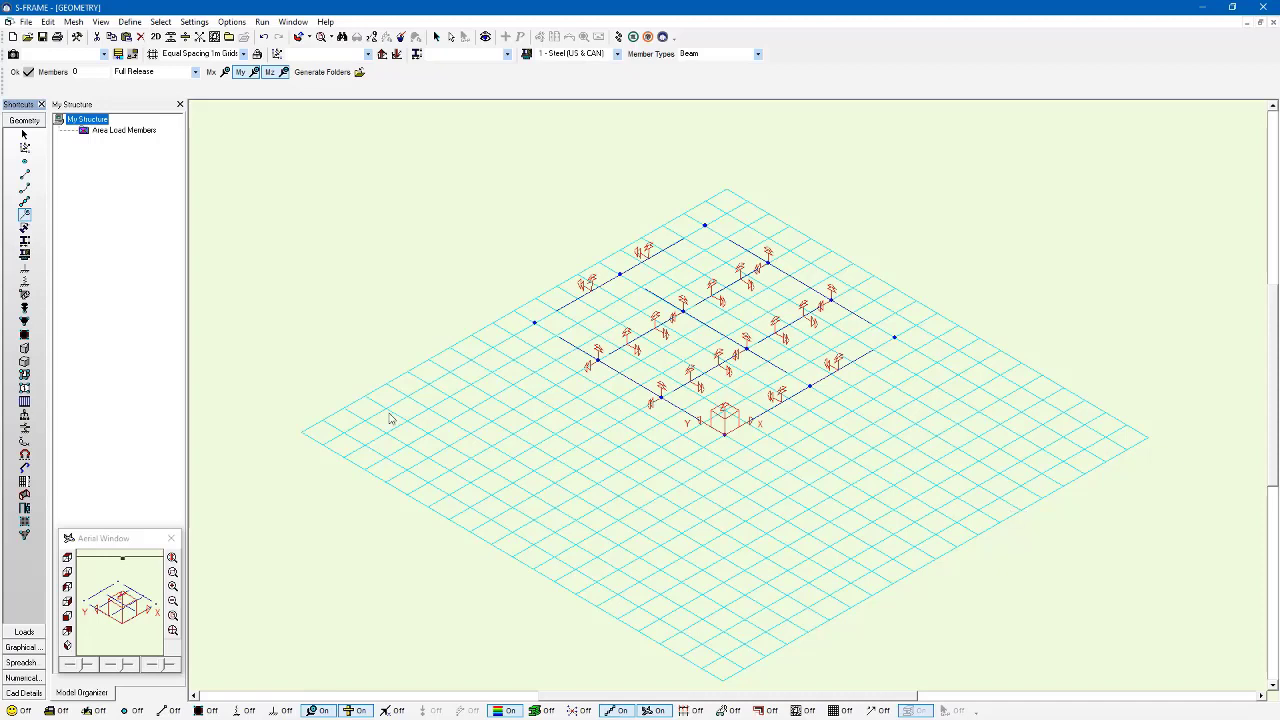
{"action": "left_click", "coordinate": [25, 243]}
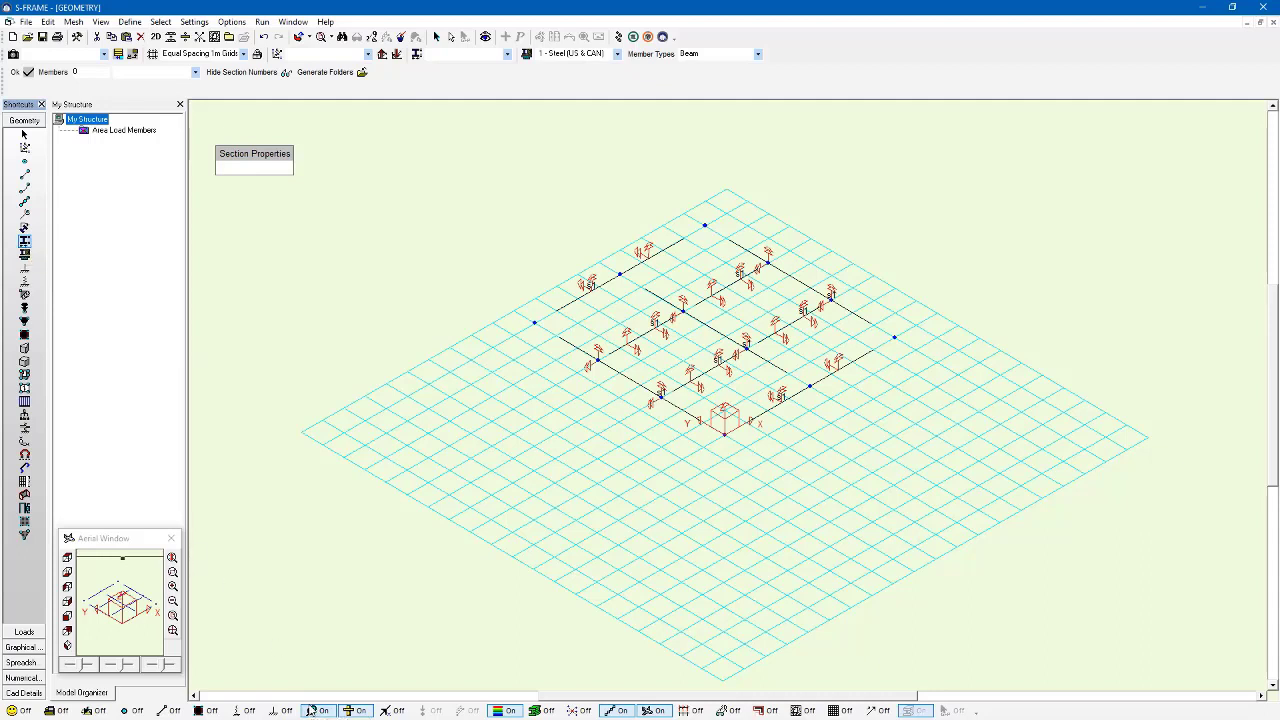
Add the W530x82 wide-flange section from the CISC 2007 steel table to the import list.
{"action": "left_click", "coordinate": [312, 710]}
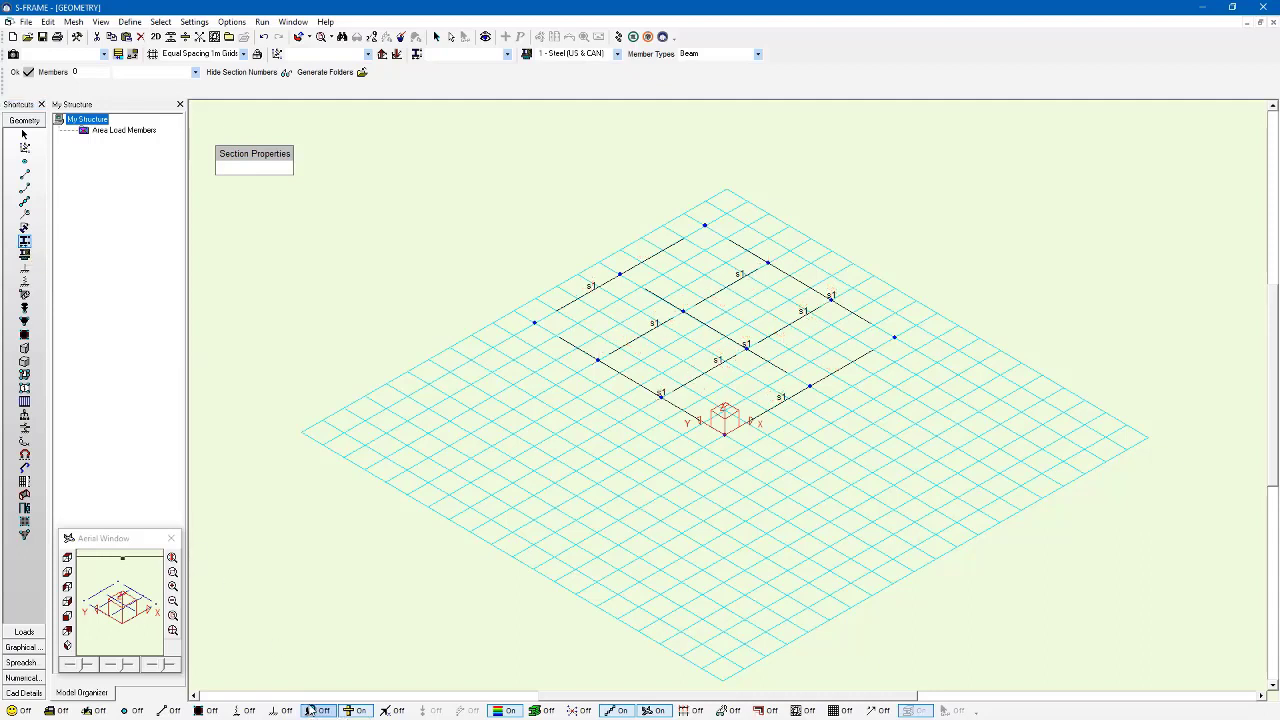
{"action": "left_click", "coordinate": [25, 243]}
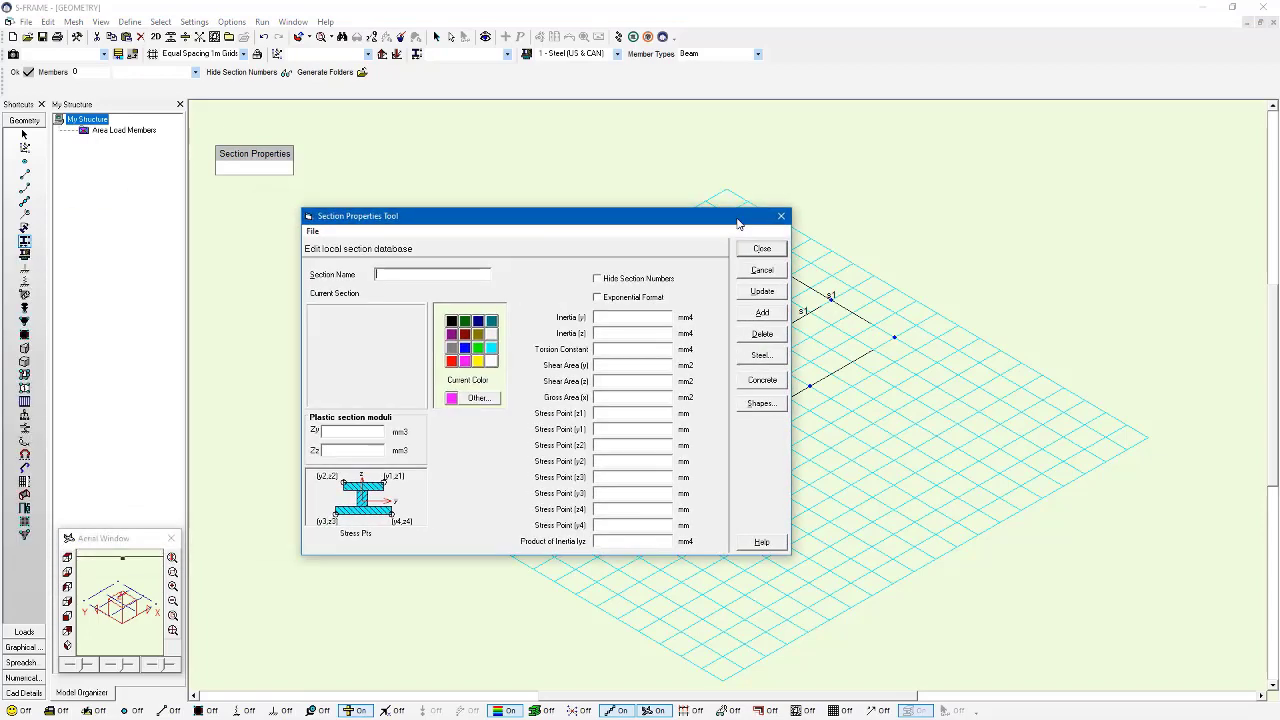
{"action": "left_click", "coordinate": [781, 362]}
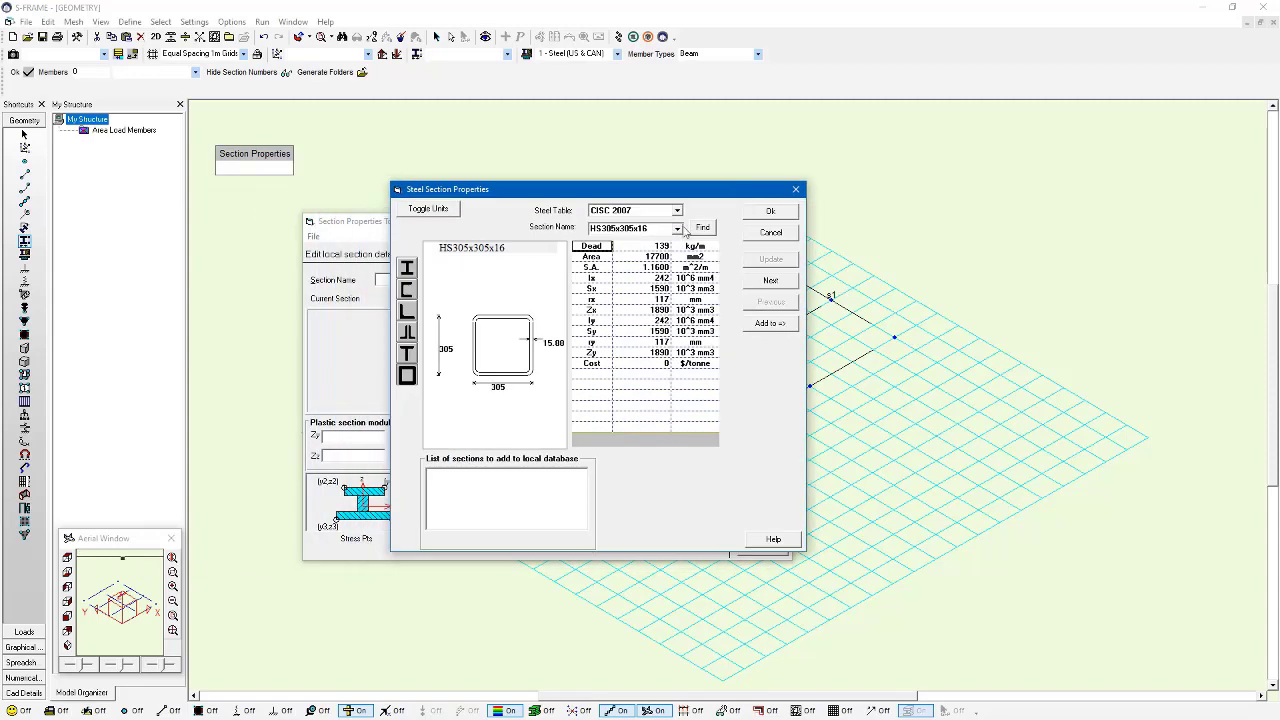
{"action": "left_click", "coordinate": [677, 228]}
{"action": "left_click", "coordinate": [407, 280]}
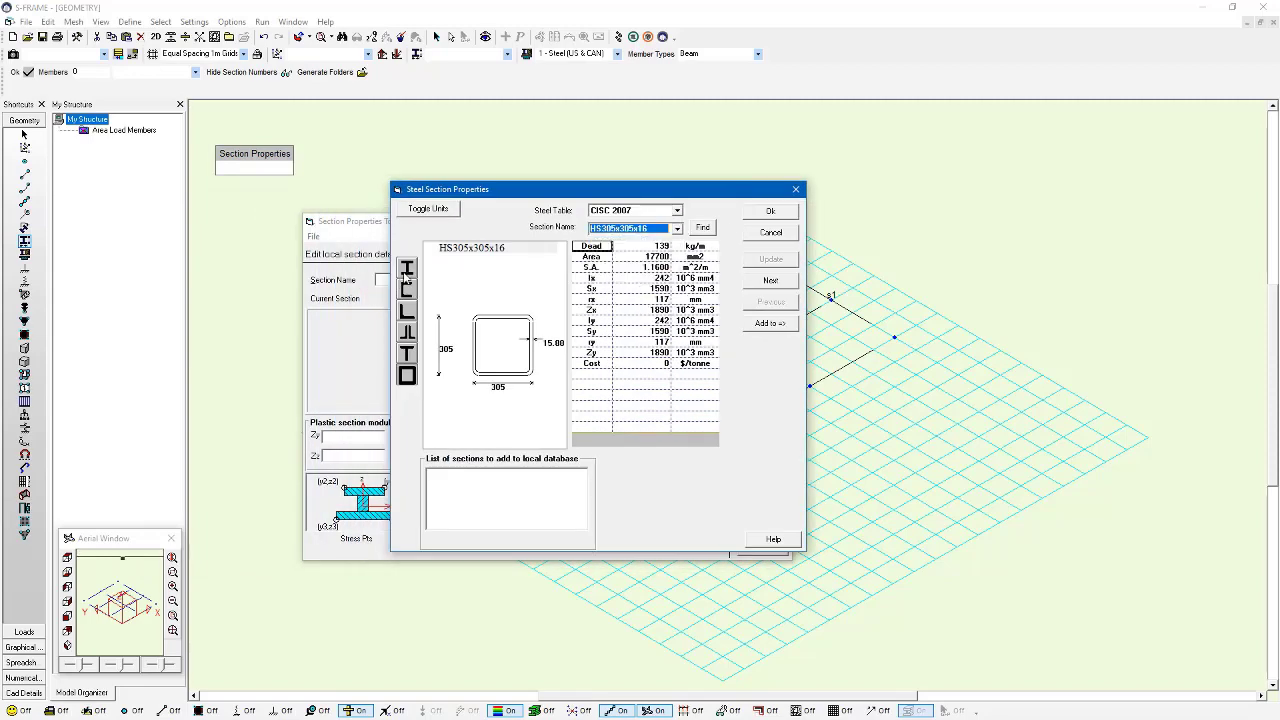
{"action": "left_click", "coordinate": [677, 228]}
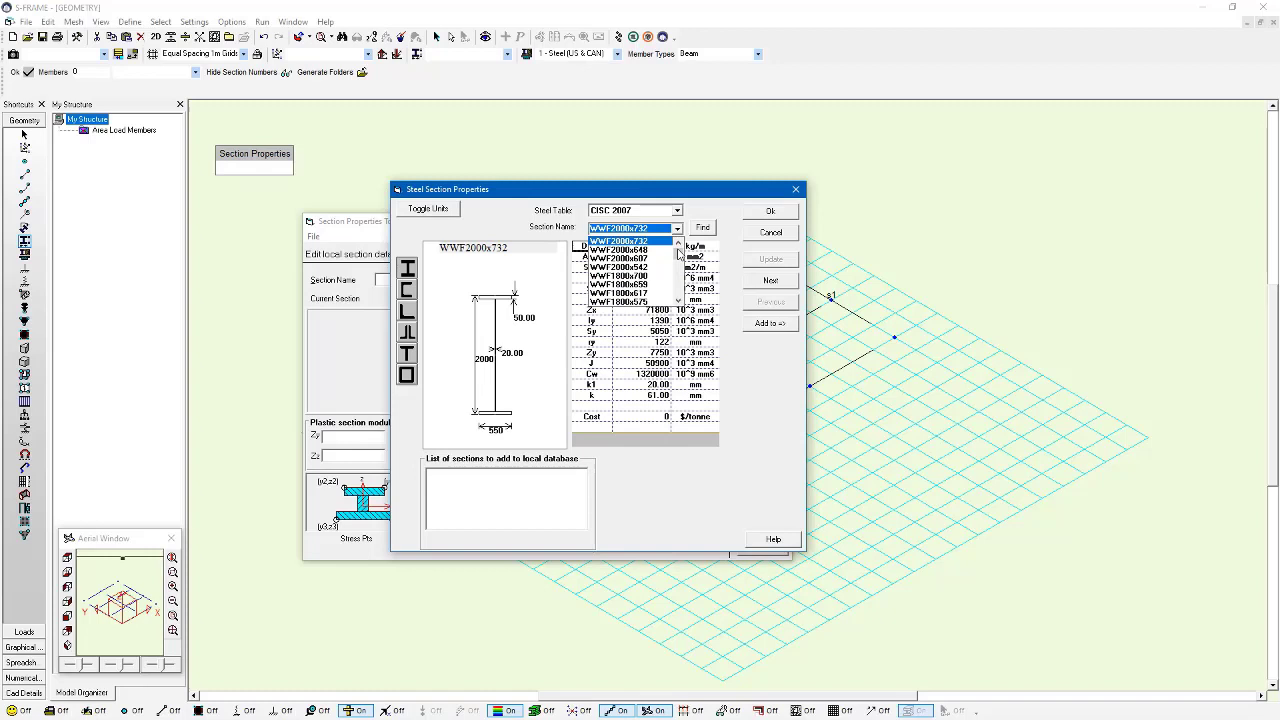
{"action": "left_click_drag", "start_coordinate": [677, 253], "coordinate": [677, 272]}
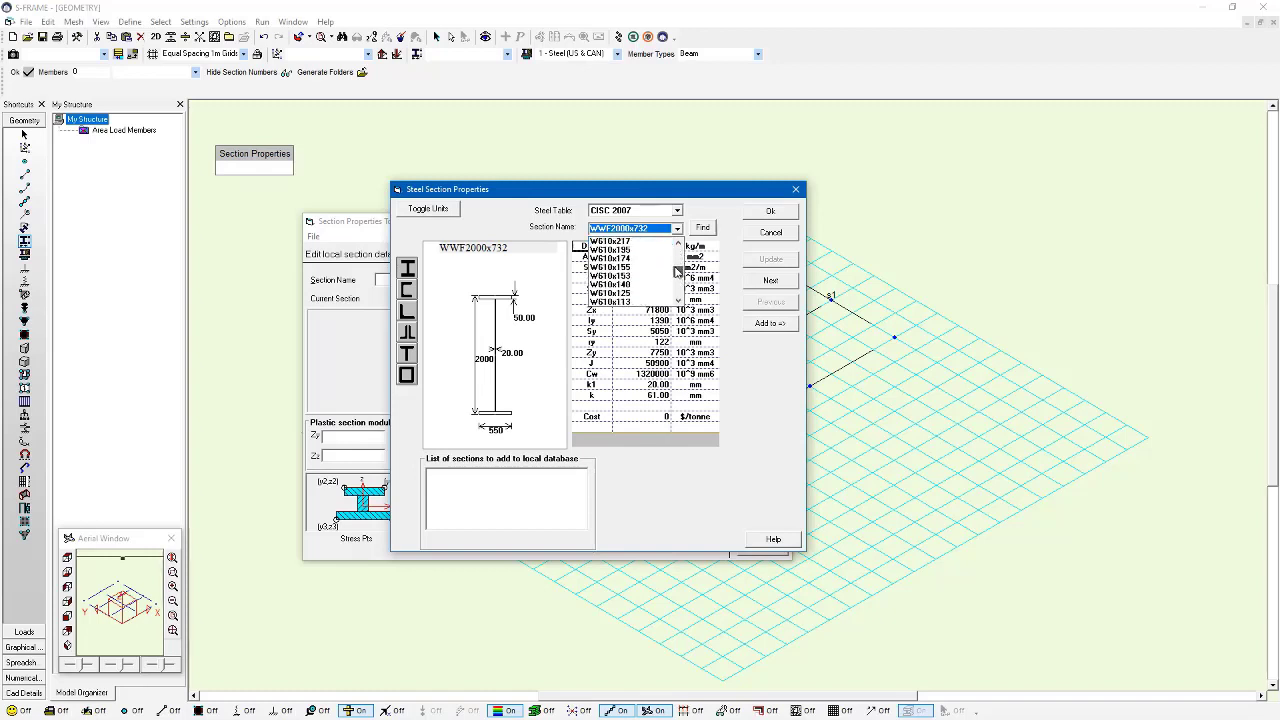
{"action": "scroll", "coordinate": [660, 281], "scroll_direction": "down", "scroll_amount": 4}
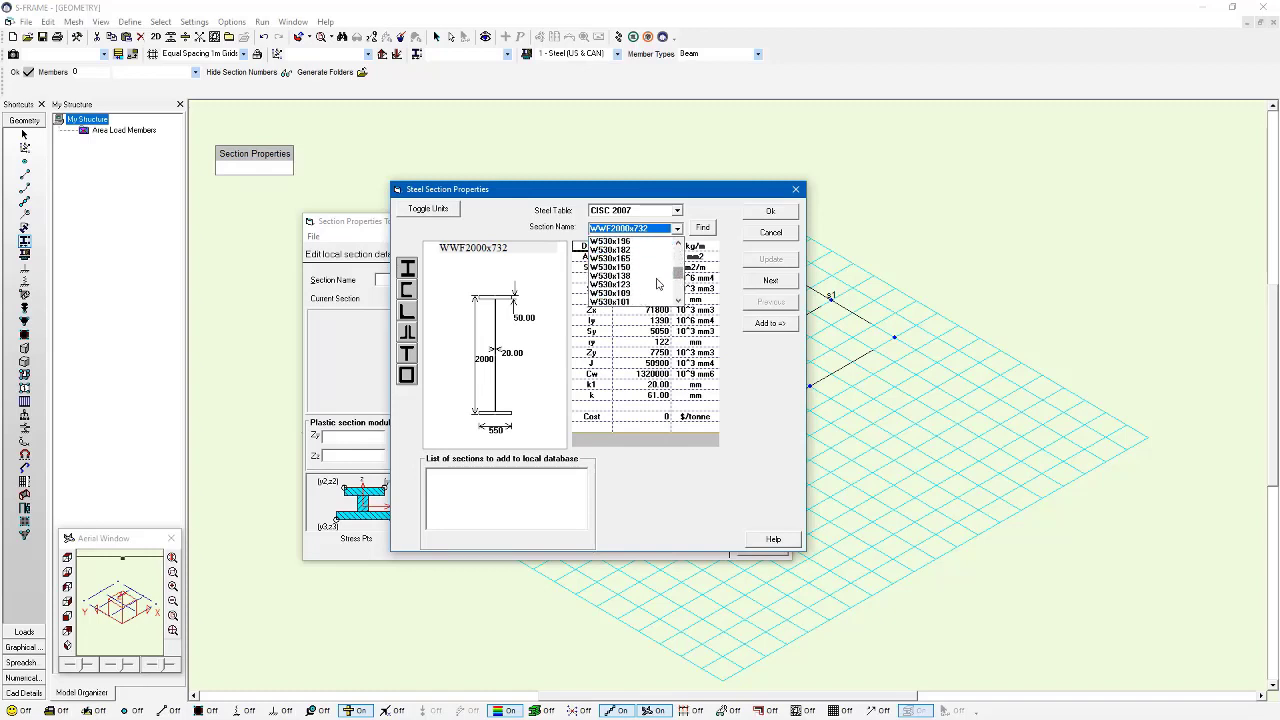
{"action": "scroll", "coordinate": [657, 285], "scroll_direction": "down", "scroll_amount": 1}
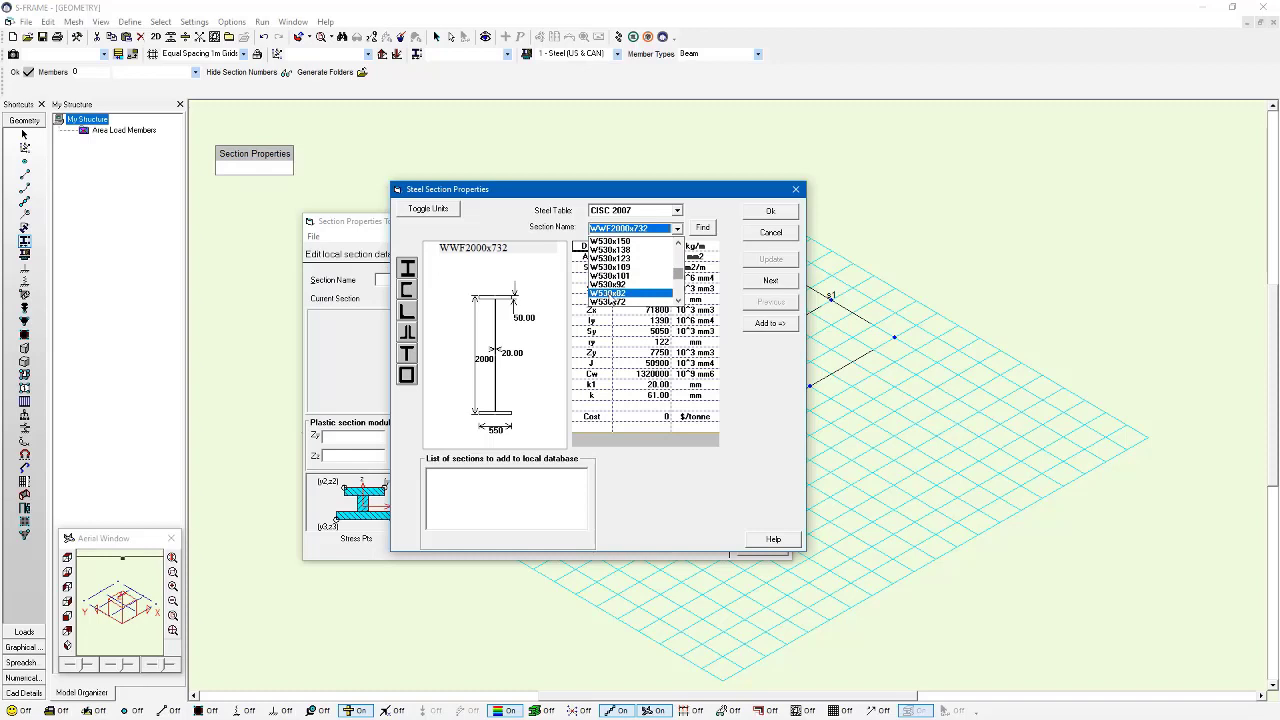
{"action": "left_click", "coordinate": [610, 293]}
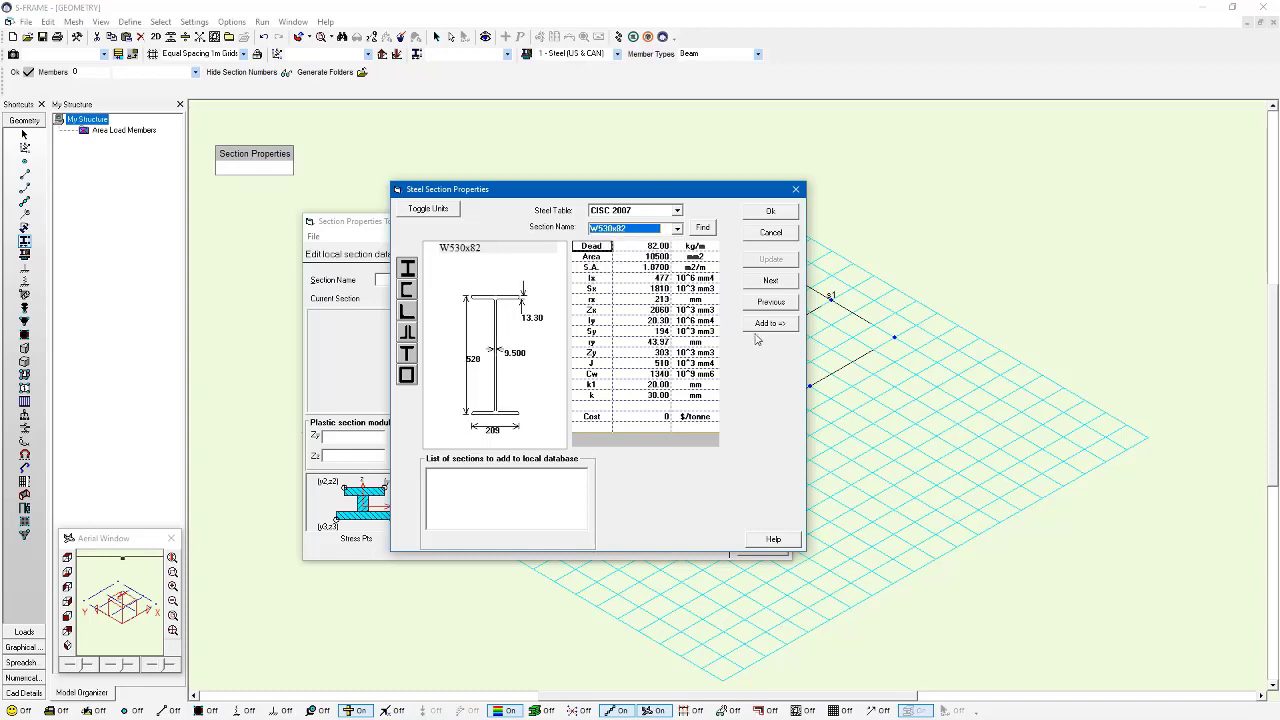
{"action": "left_click", "coordinate": [777, 326]}
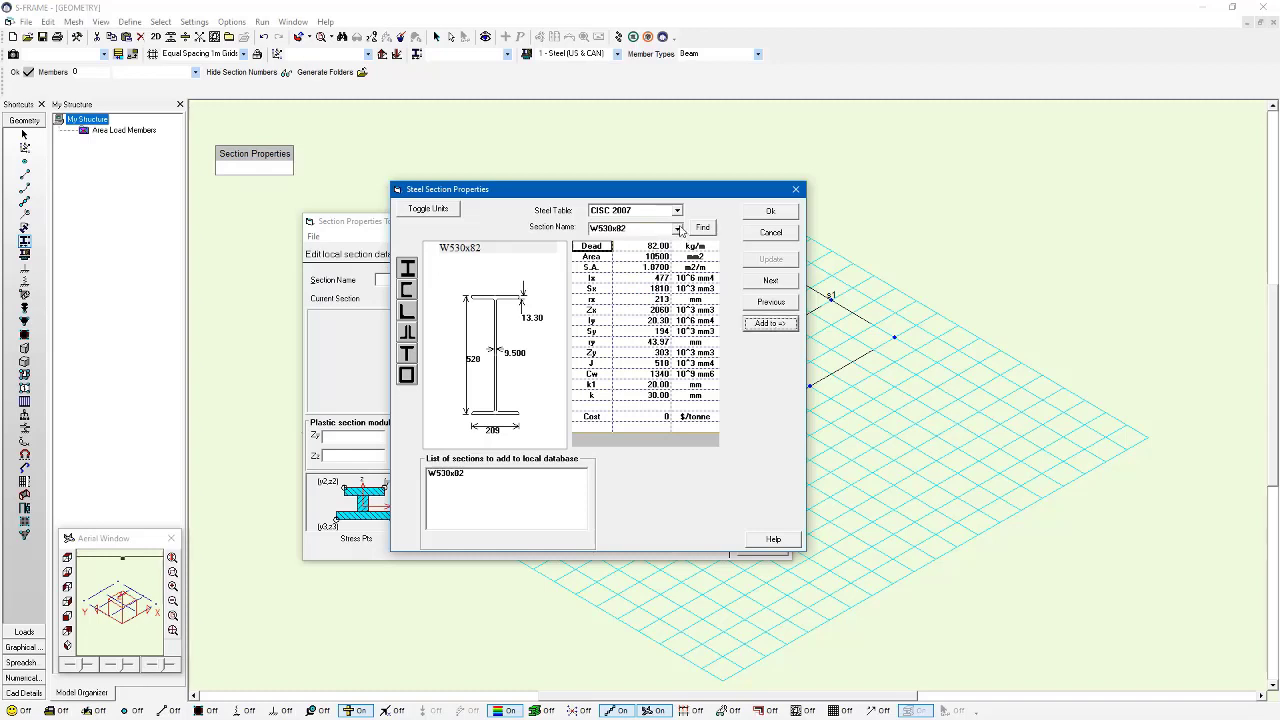
Add W310x39 to the list and import both steel sections.
{"action": "left_click", "coordinate": [677, 229]}
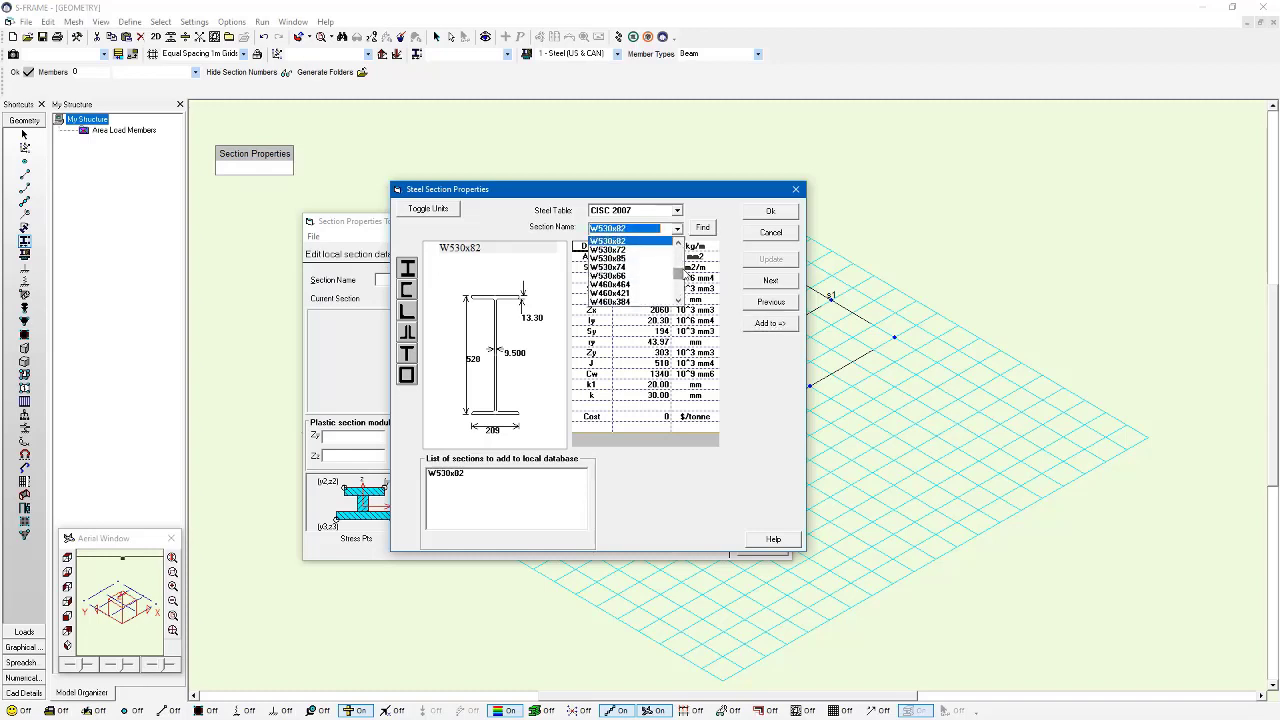
{"action": "left_click_drag", "start_coordinate": [684, 276], "coordinate": [680, 285]}
{"action": "left_click", "coordinate": [618, 250]}
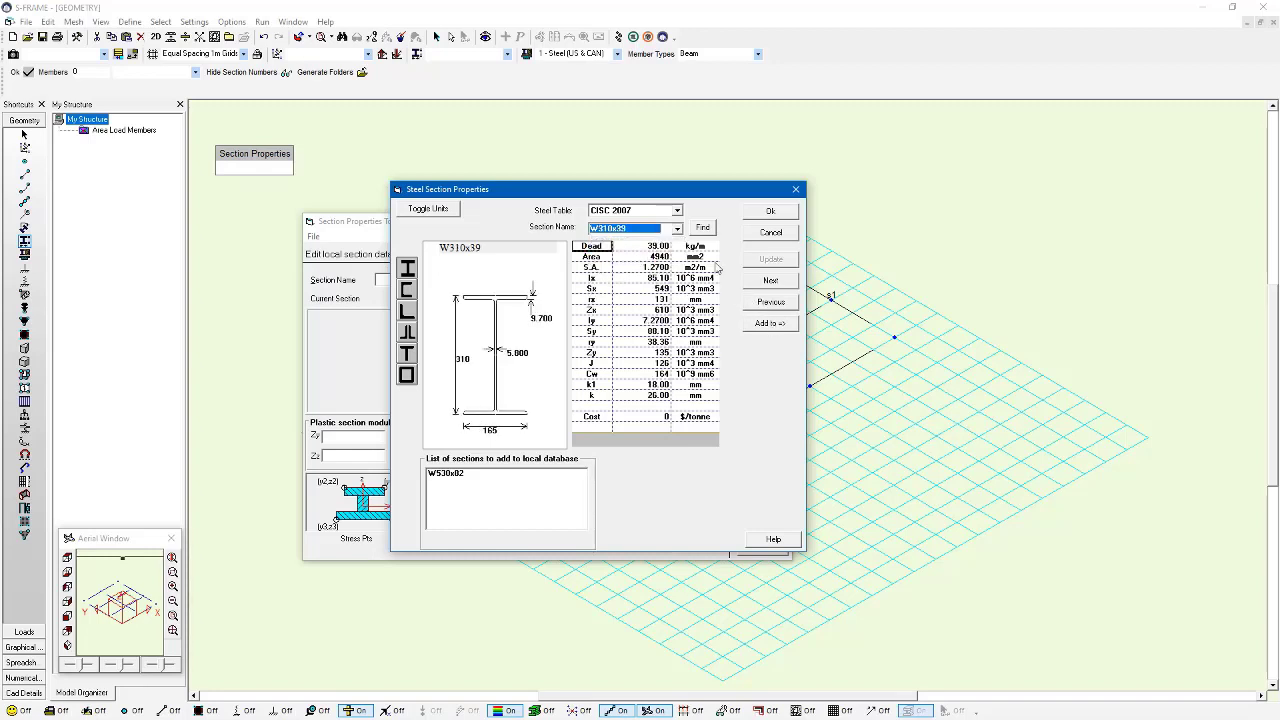
{"action": "left_click", "coordinate": [770, 323]}
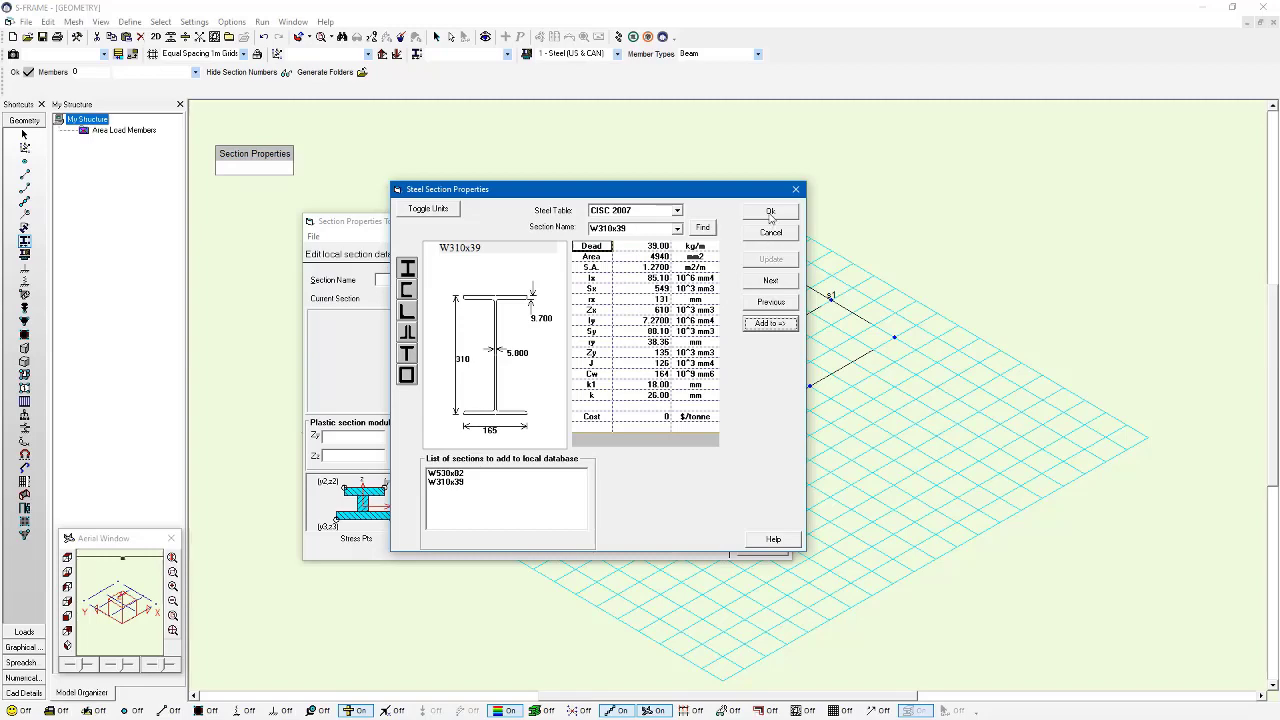
{"action": "left_click", "coordinate": [770, 213]}
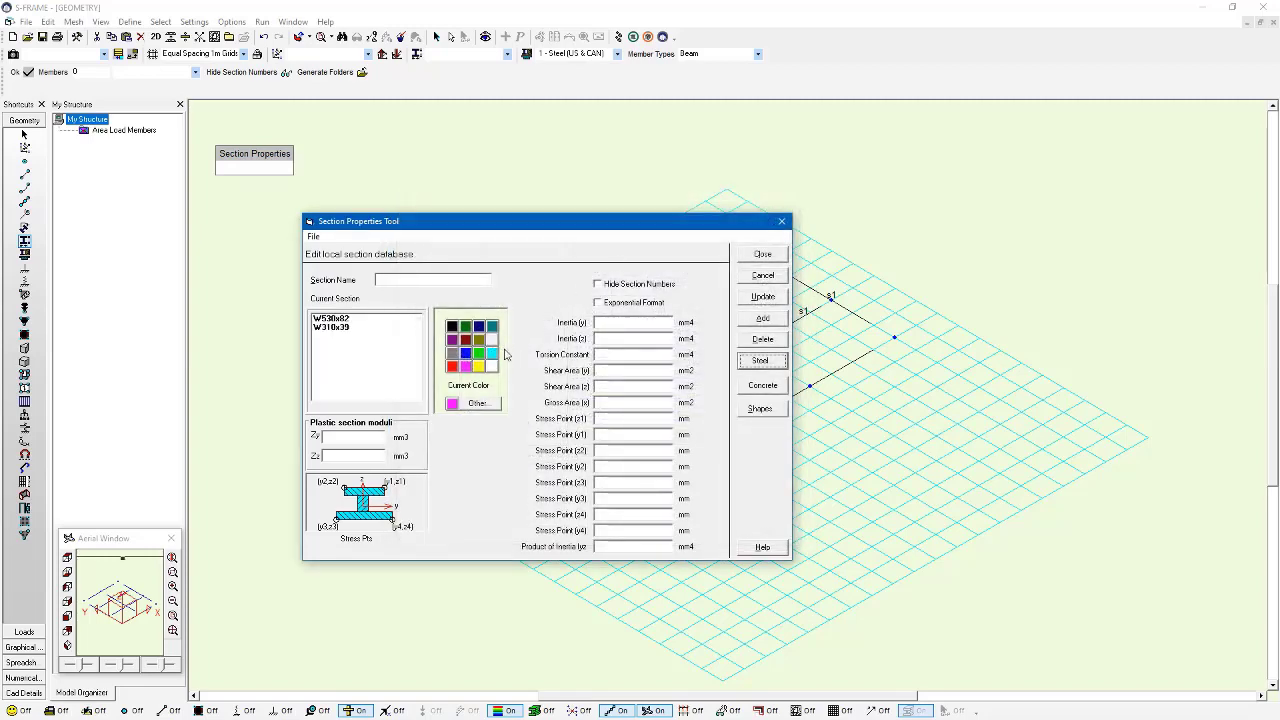
Colour W530x82 blue and W310x39 red, then close the section editor.
{"action": "left_click", "coordinate": [355, 318]}
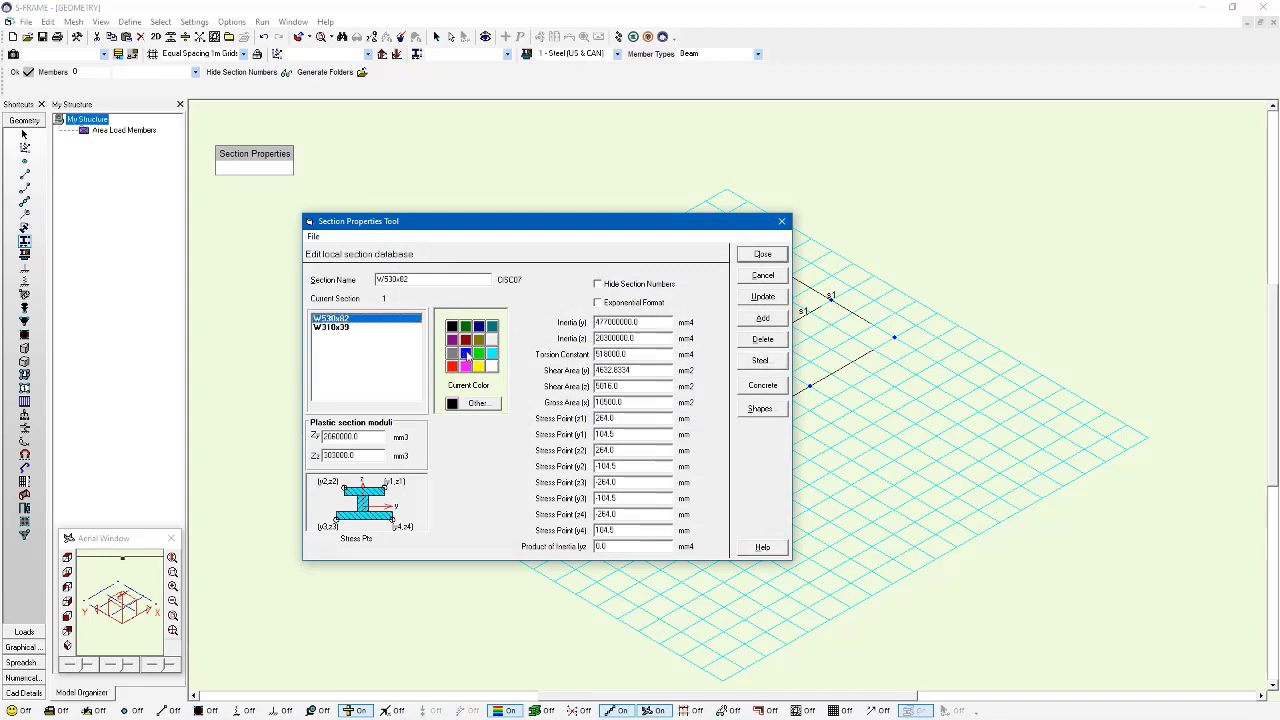
{"action": "left_click", "coordinate": [465, 353]}
{"action": "left_click", "coordinate": [358, 327]}
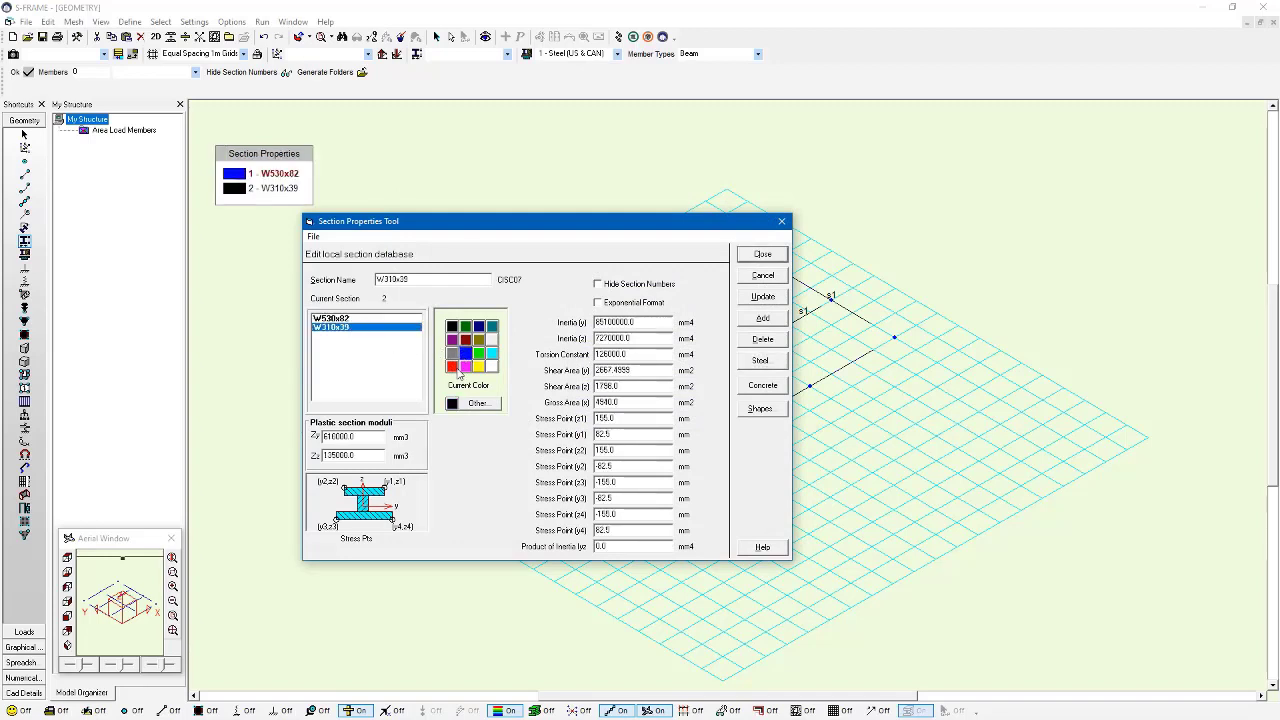
{"action": "left_click", "coordinate": [453, 366]}
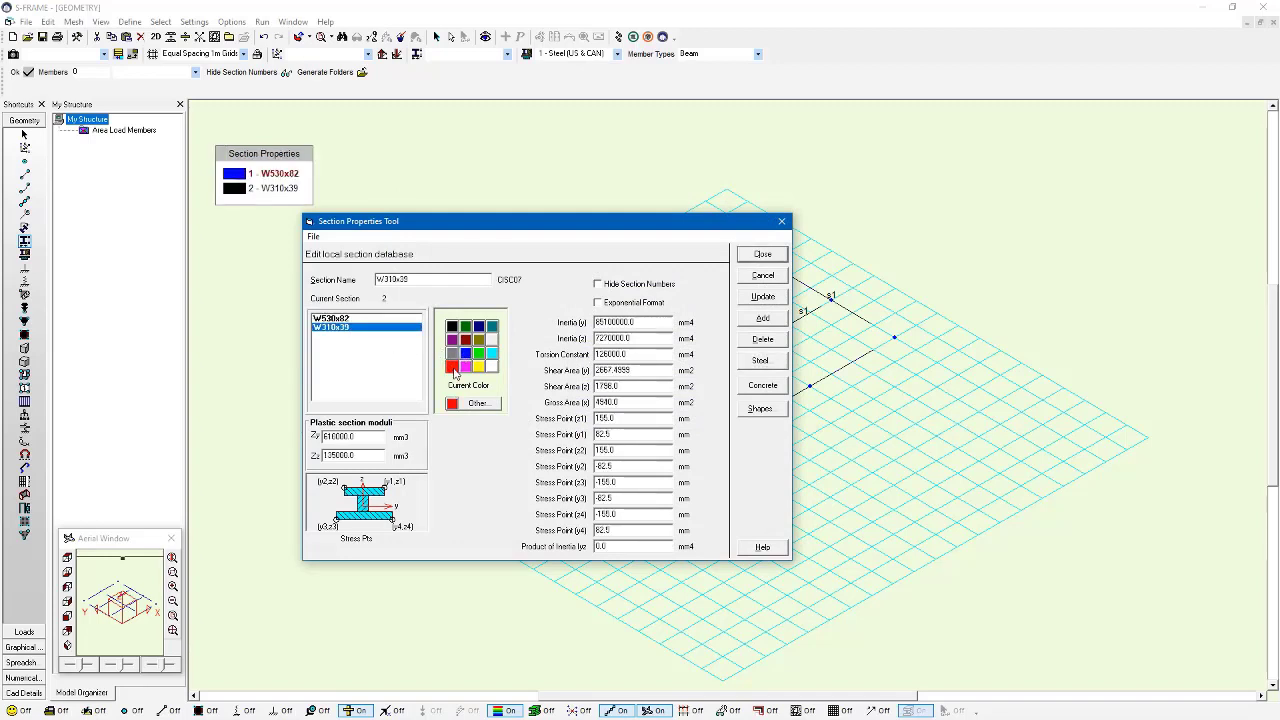
{"action": "left_click", "coordinate": [782, 254]}
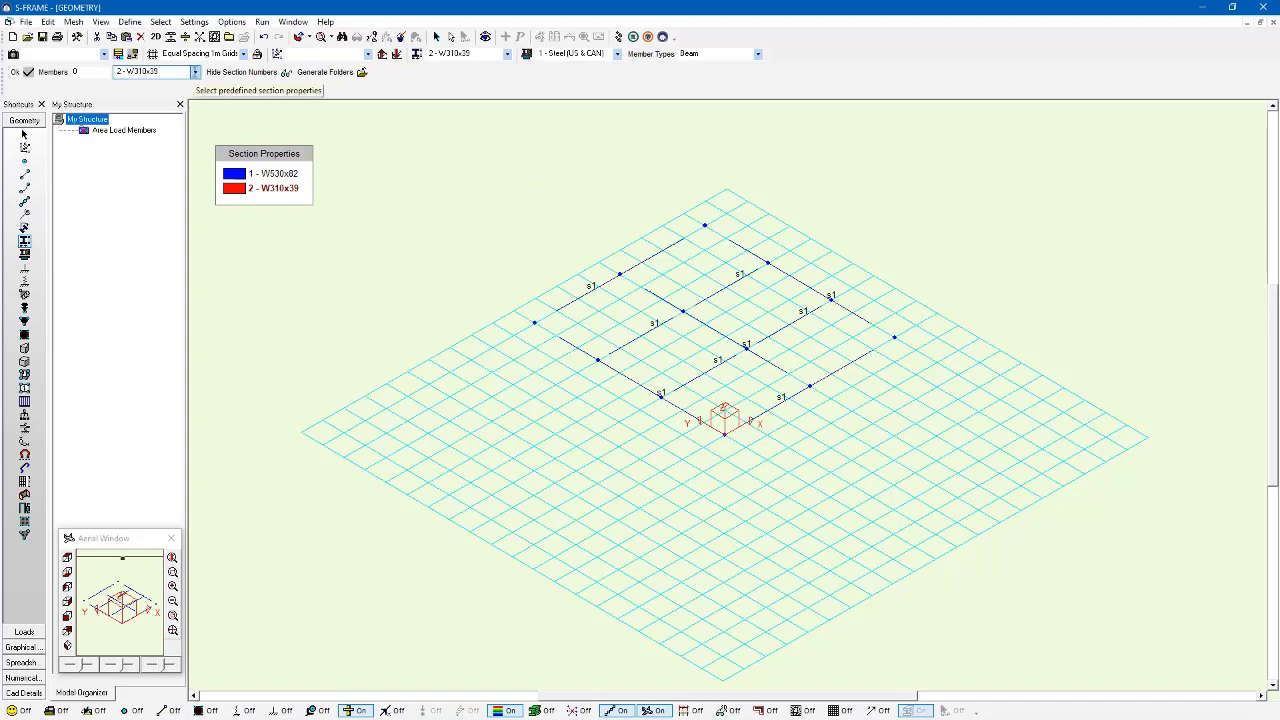
With section colours shown, assign 2 - W310x39 to the four interior infill beams.
{"action": "left_click", "coordinate": [195, 73]}
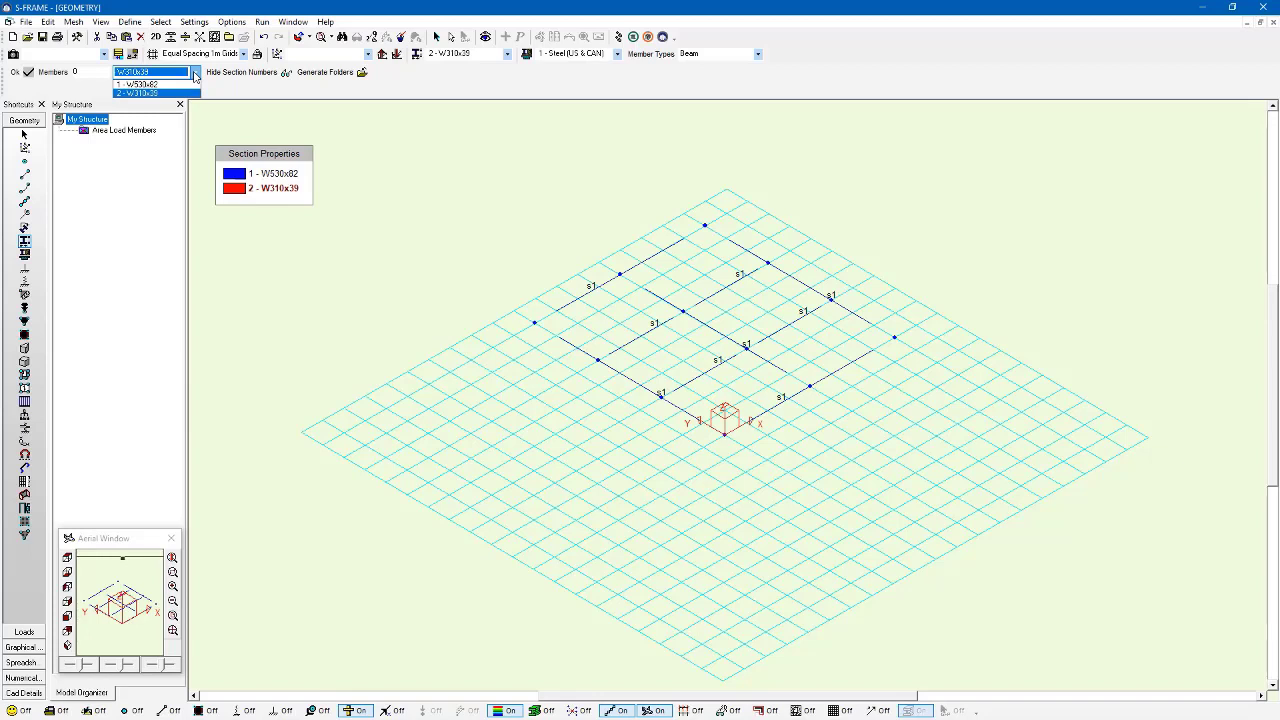
{"action": "left_click", "coordinate": [195, 74]}
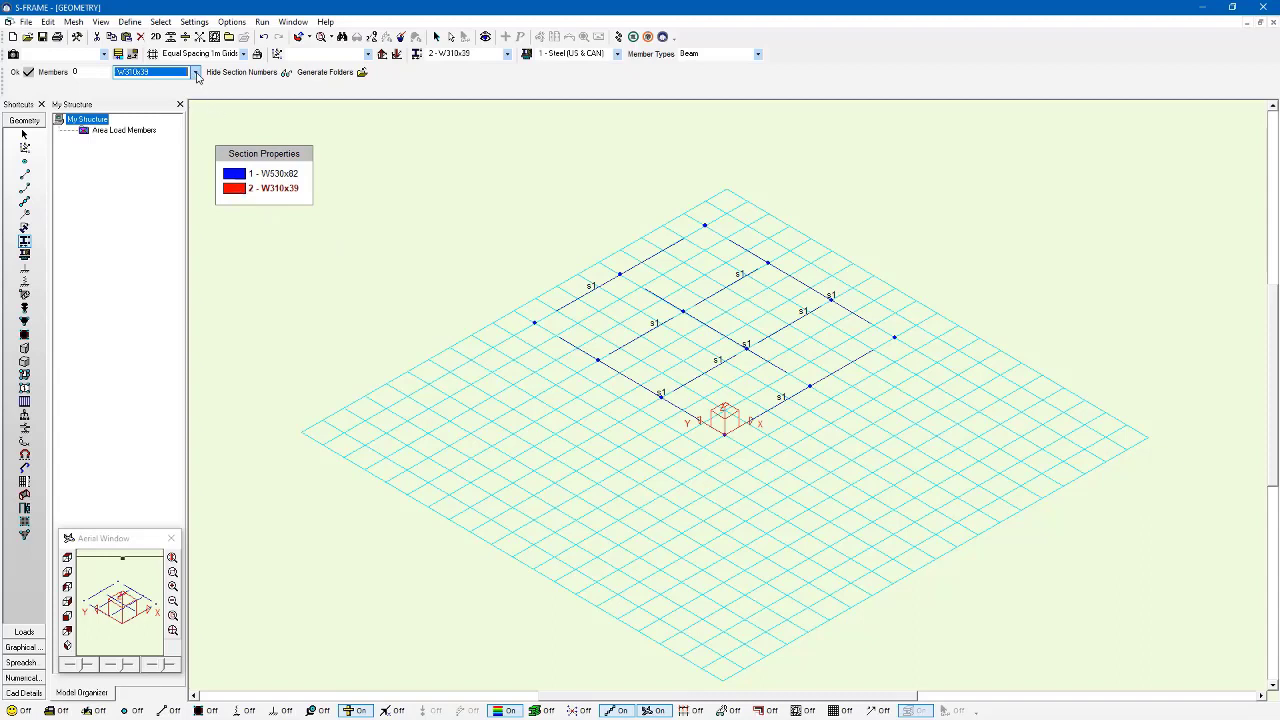
{"action": "left_click", "coordinate": [196, 73]}
{"action": "left_click", "coordinate": [197, 78]}
{"action": "left_click", "coordinate": [512, 711]}
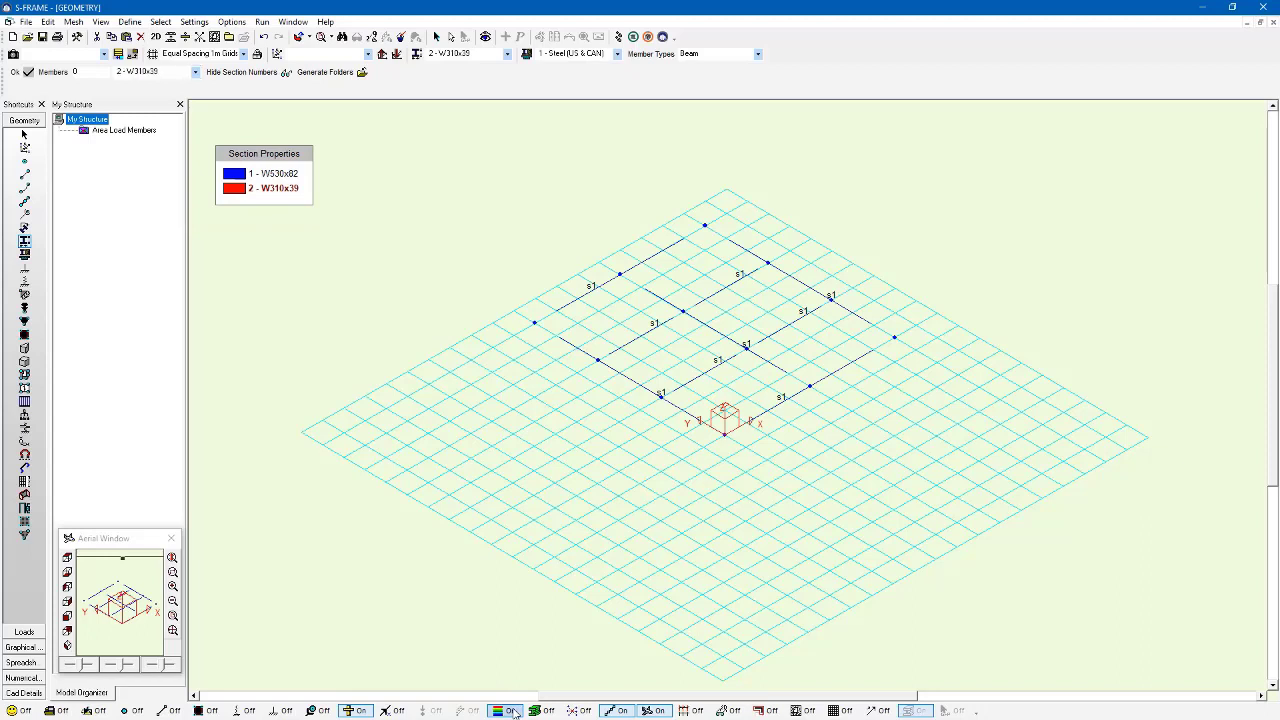
{"action": "left_click", "coordinate": [512, 711]}
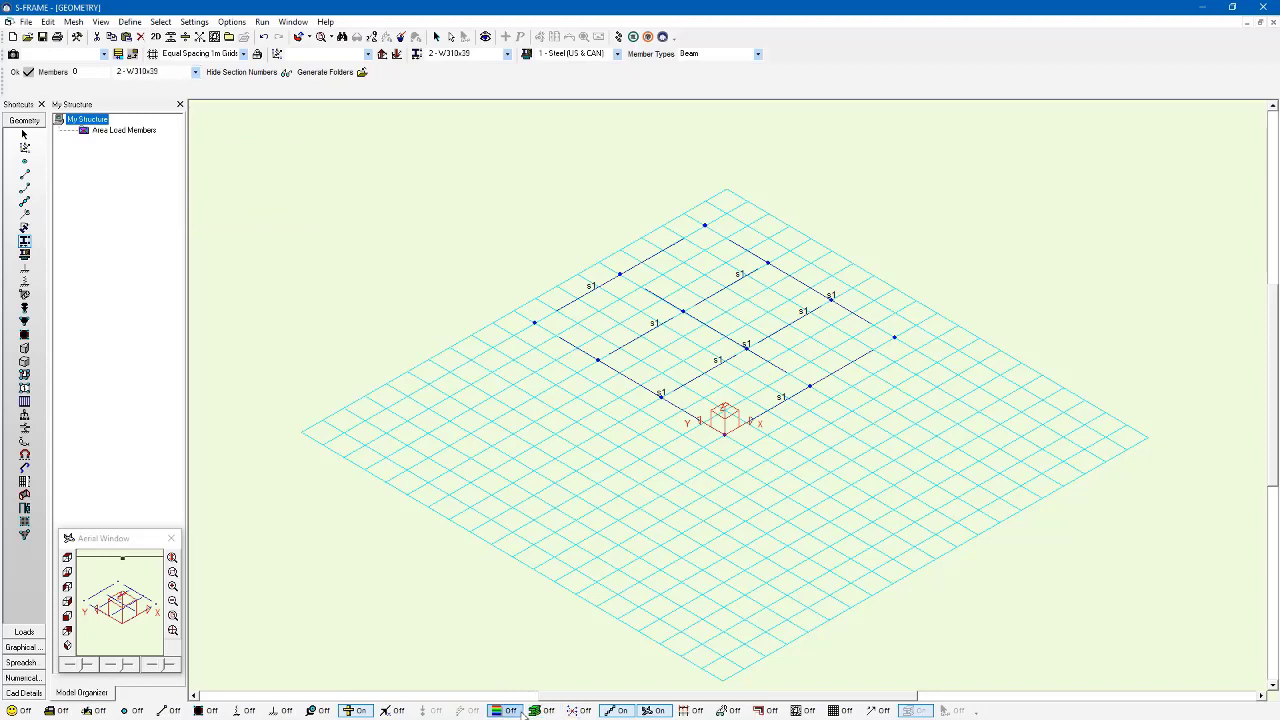
{"action": "left_click", "coordinate": [522, 711]}
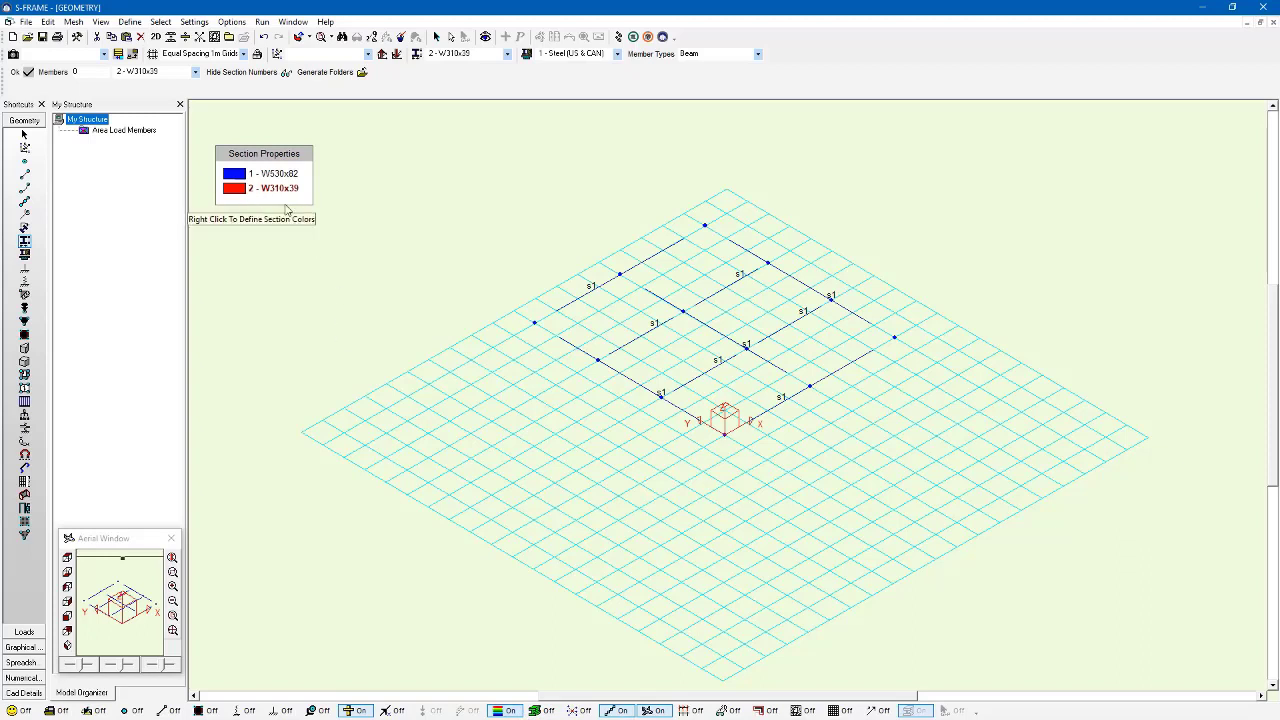
{"action": "left_click", "coordinate": [642, 338]}
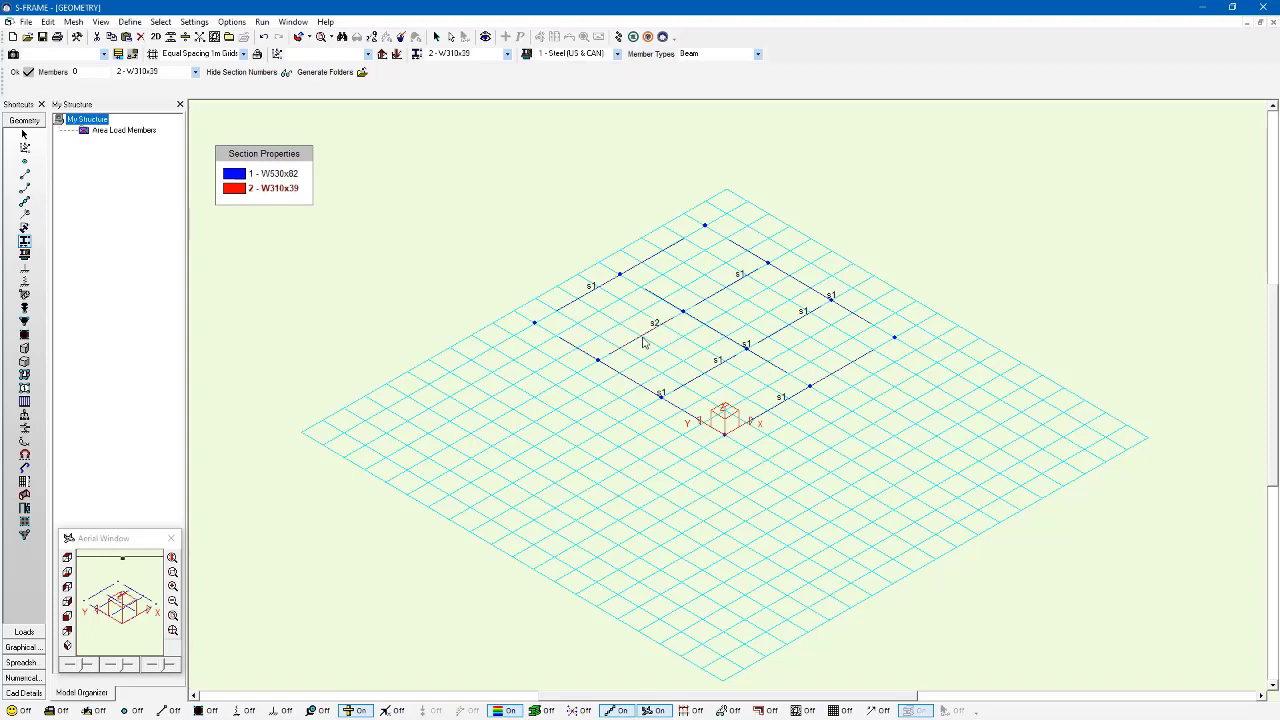
{"action": "left_click", "coordinate": [705, 372]}
{"action": "left_click", "coordinate": [724, 288]}
Group members by section in the Model Organizer and review the W530x82 (5) and W310x39 (4) folders.
{"action": "left_click", "coordinate": [352, 76]}
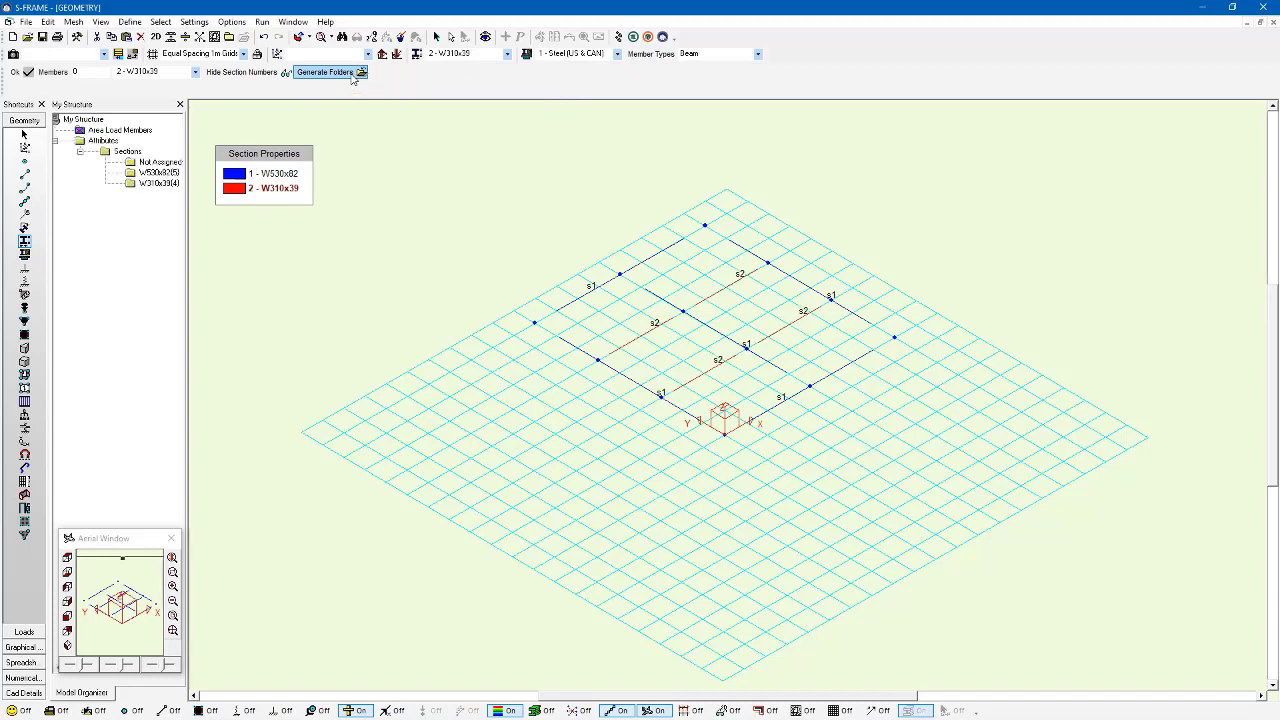
{"action": "left_click", "coordinate": [147, 174]}
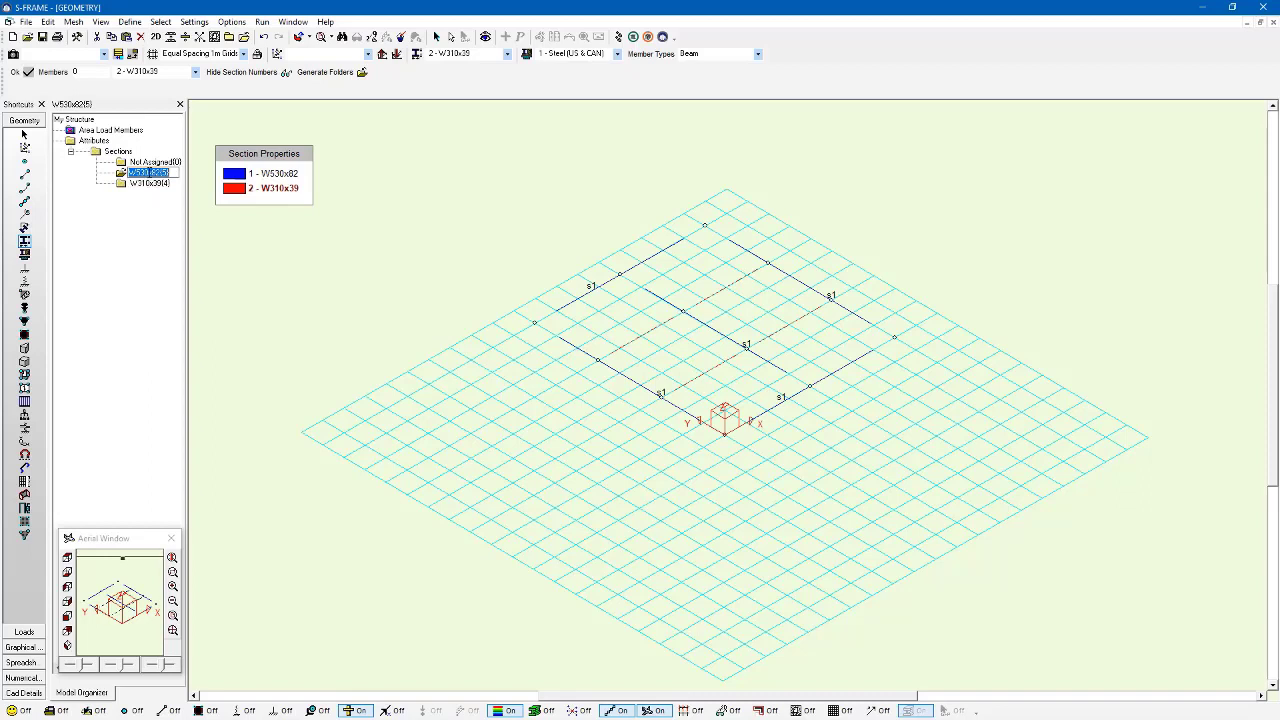
{"action": "left_click", "coordinate": [155, 184]}
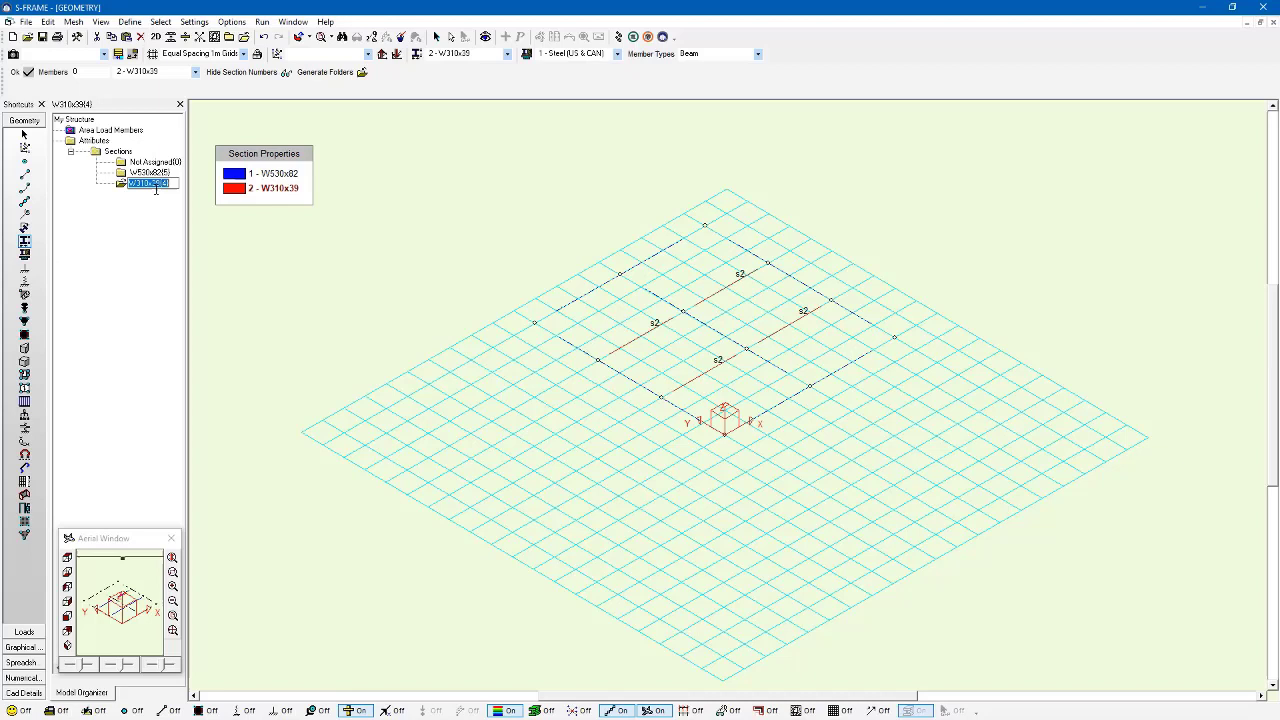
{"action": "left_click", "coordinate": [105, 142]}
{"action": "left_click", "coordinate": [95, 141]}
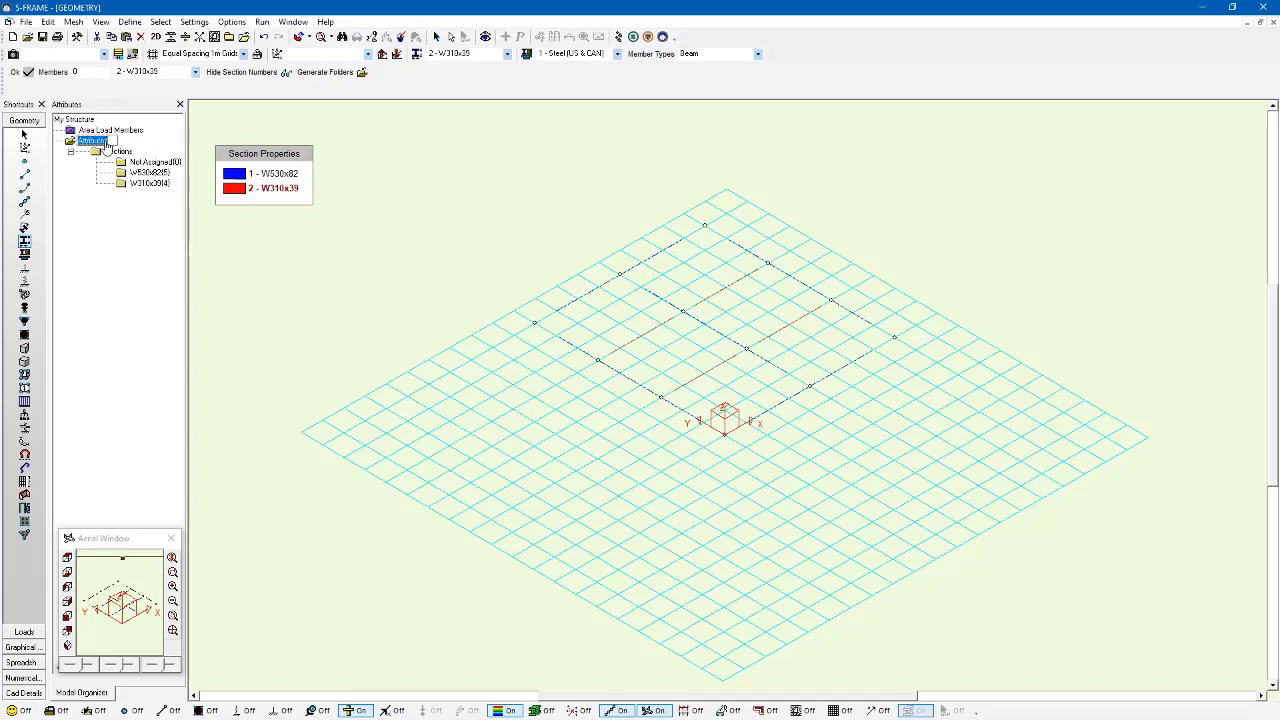
Show member material assignments, then add supports at the four corner joints.
{"action": "left_click", "coordinate": [25, 255]}
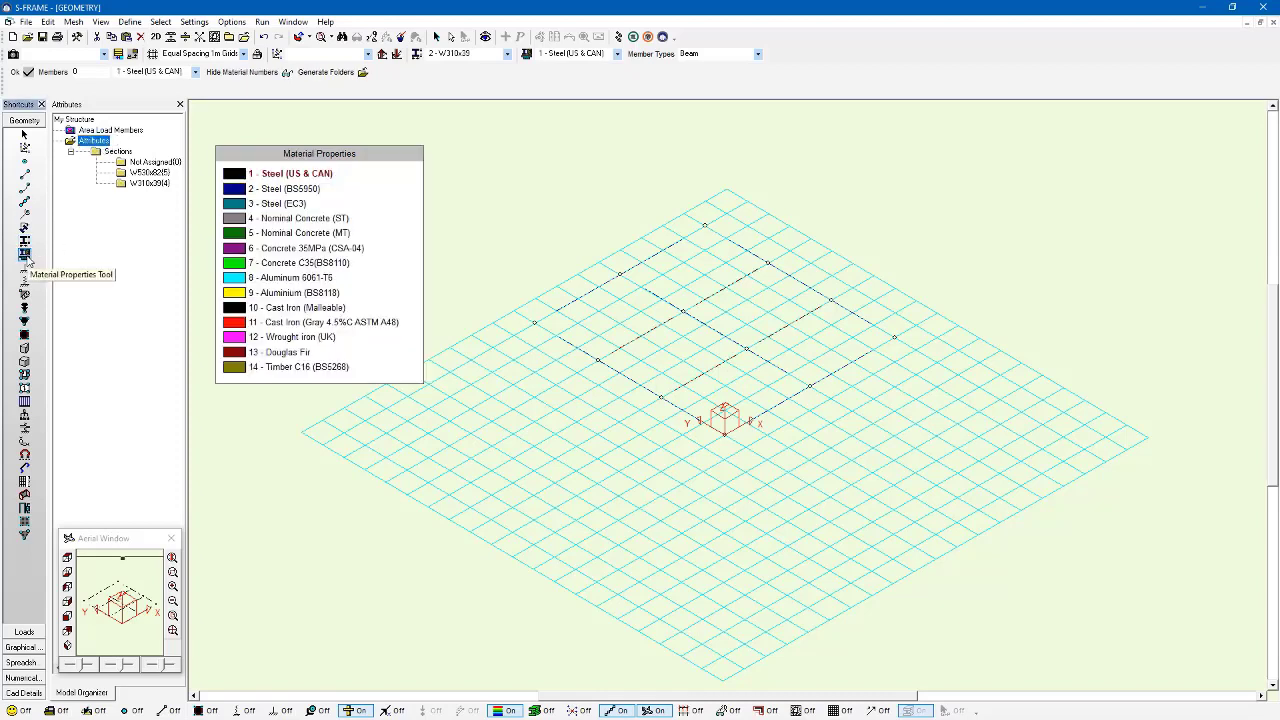
{"action": "left_click", "coordinate": [88, 120]}
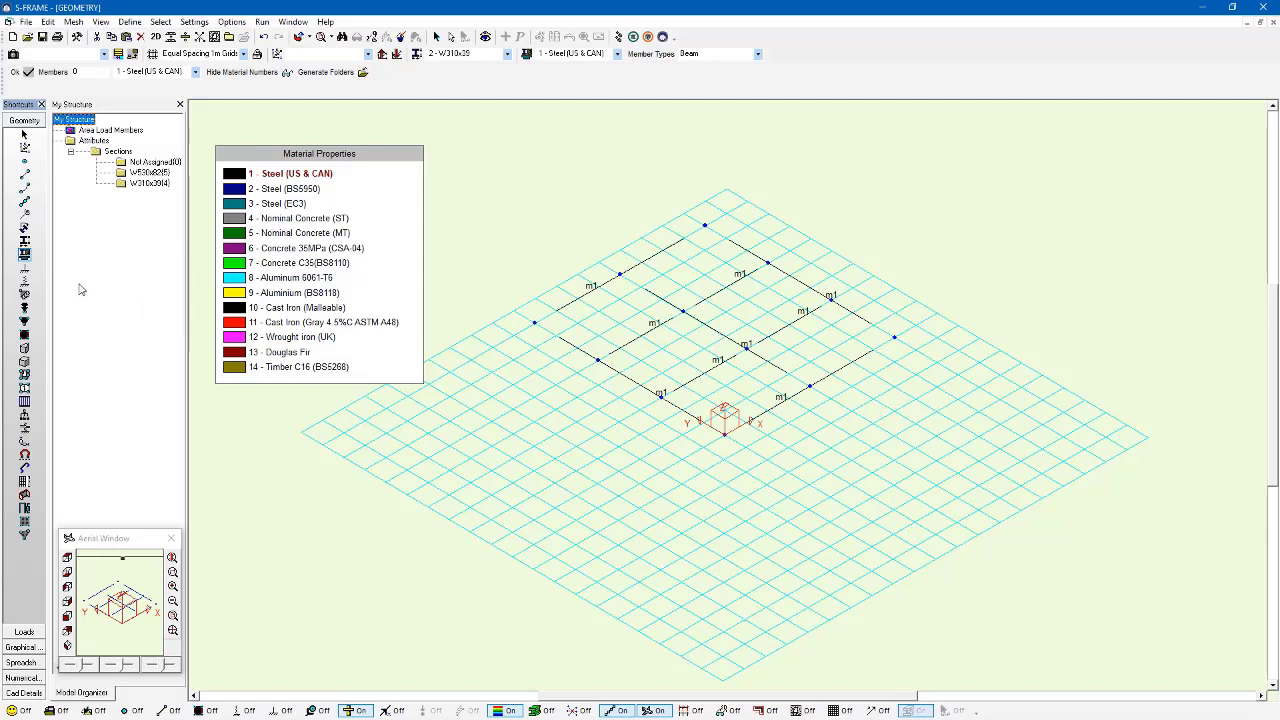
{"action": "left_click", "coordinate": [27, 268]}
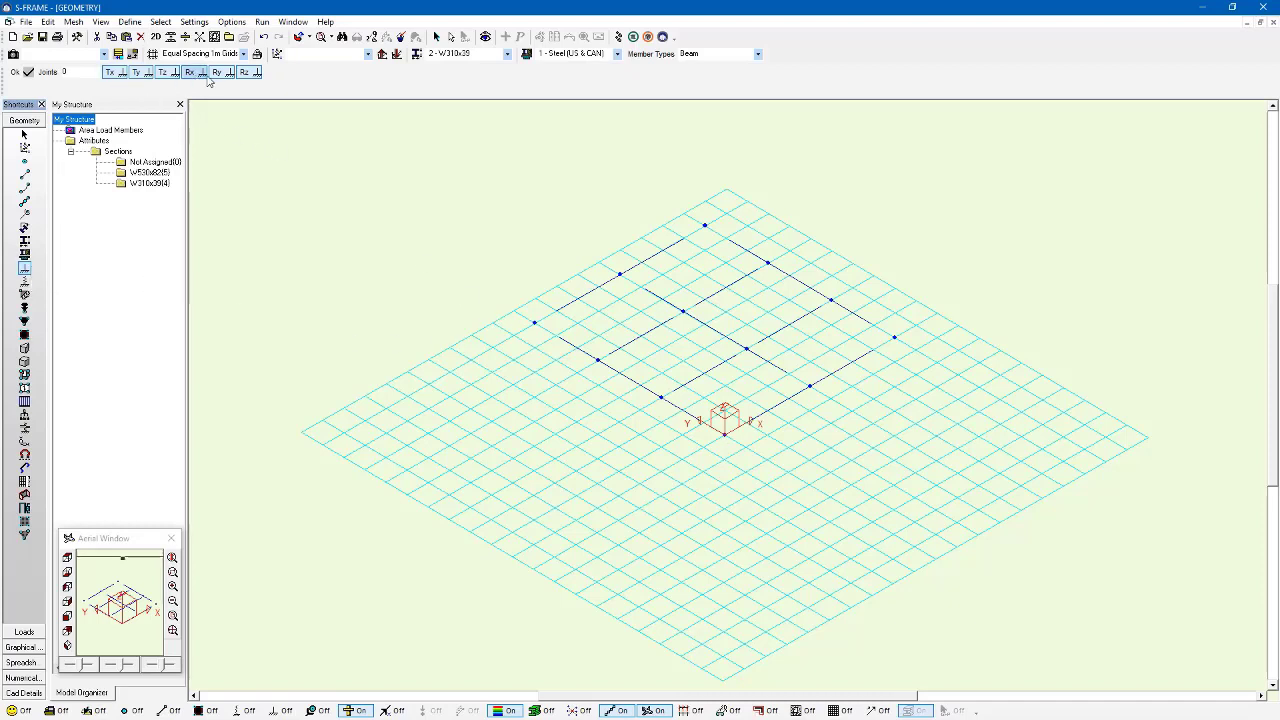
{"action": "left_click", "coordinate": [535, 323]}
{"action": "left_click", "coordinate": [705, 225]}
{"action": "left_click", "coordinate": [894, 337]}
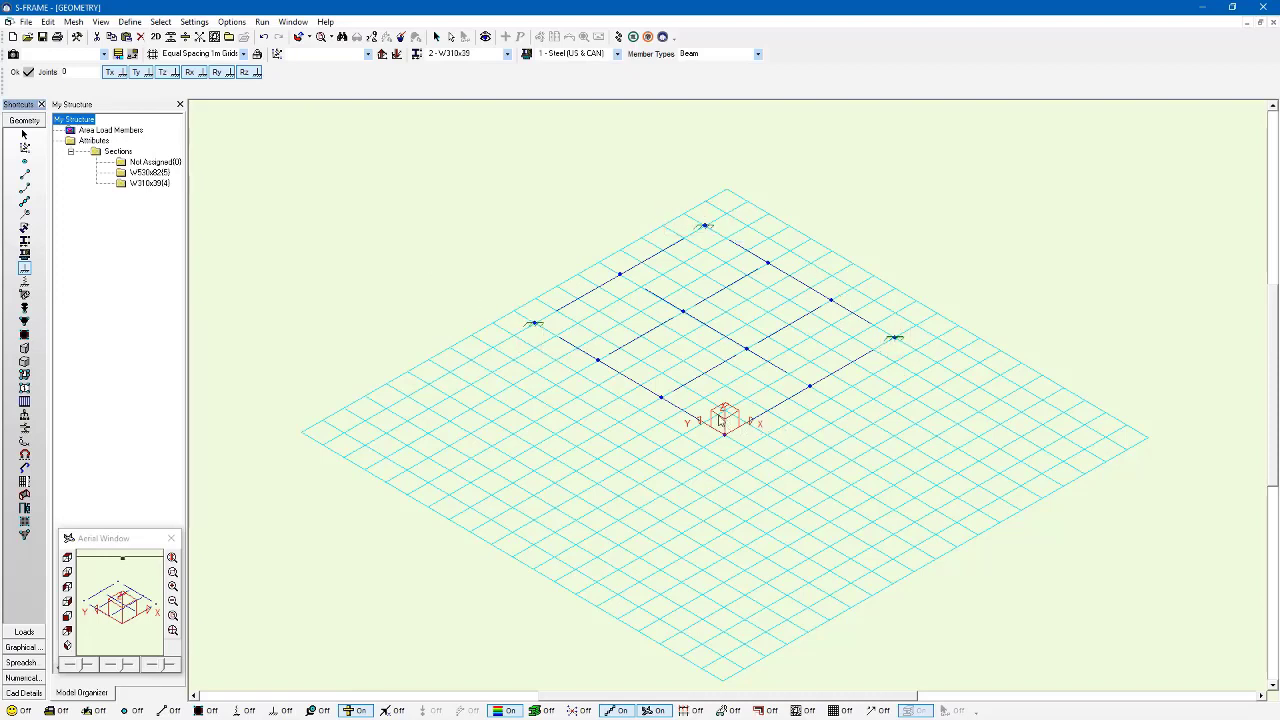
{"action": "left_click", "coordinate": [725, 433]}
Draw an Area Load Only panel through the frame's right, top, left and origin corner joints.
{"action": "left_click", "coordinate": [25, 377]}
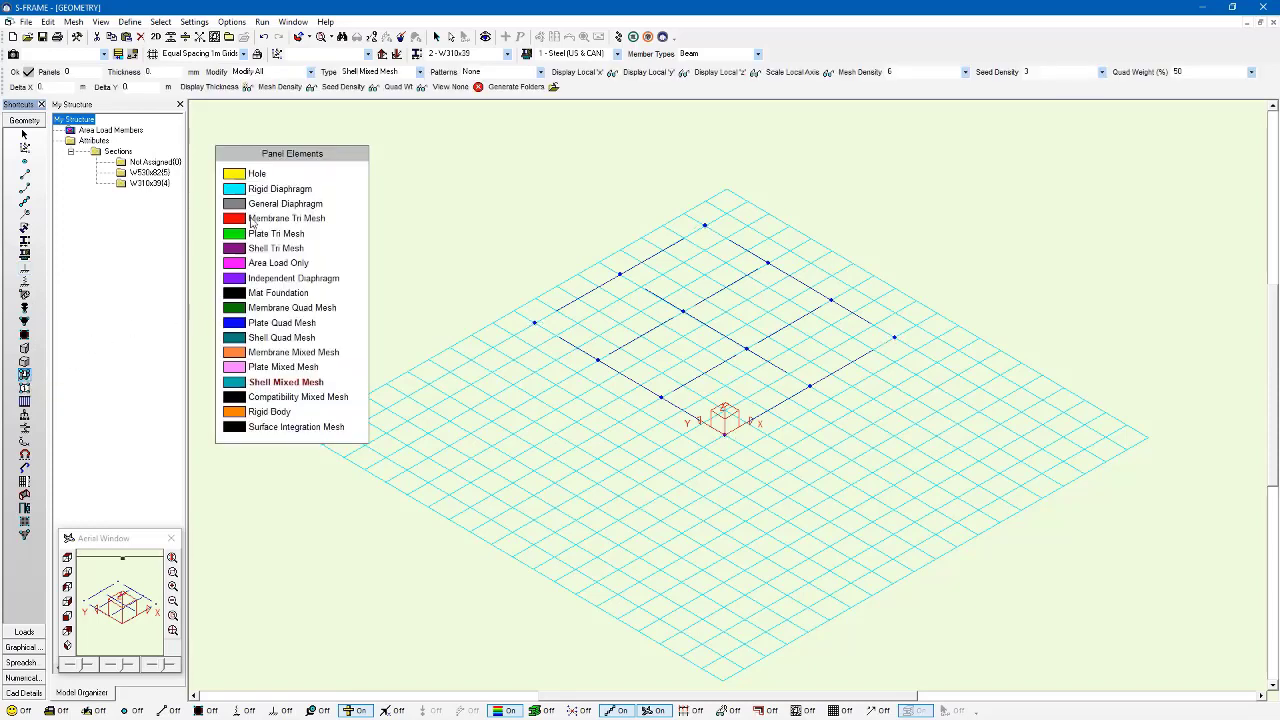
{"action": "left_click", "coordinate": [236, 265]}
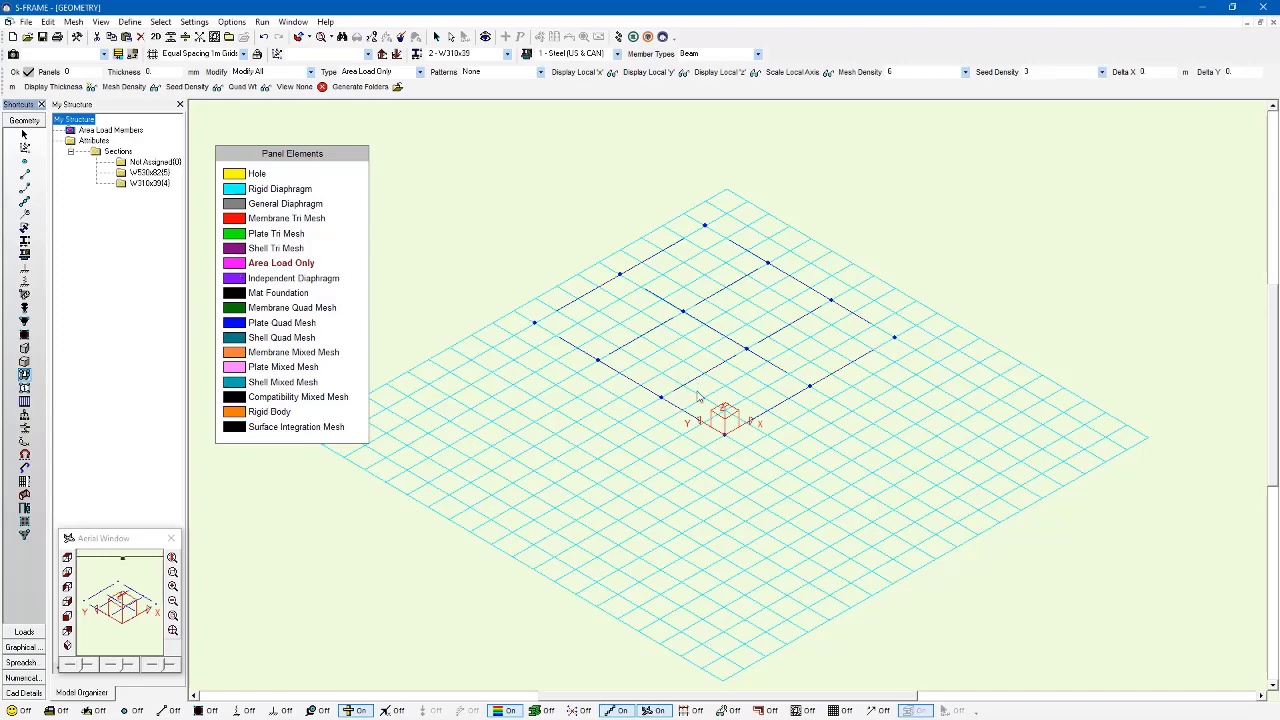
{"action": "left_click", "coordinate": [724, 436]}
{"action": "left_click", "coordinate": [894, 336]}
{"action": "left_click", "coordinate": [706, 224]}
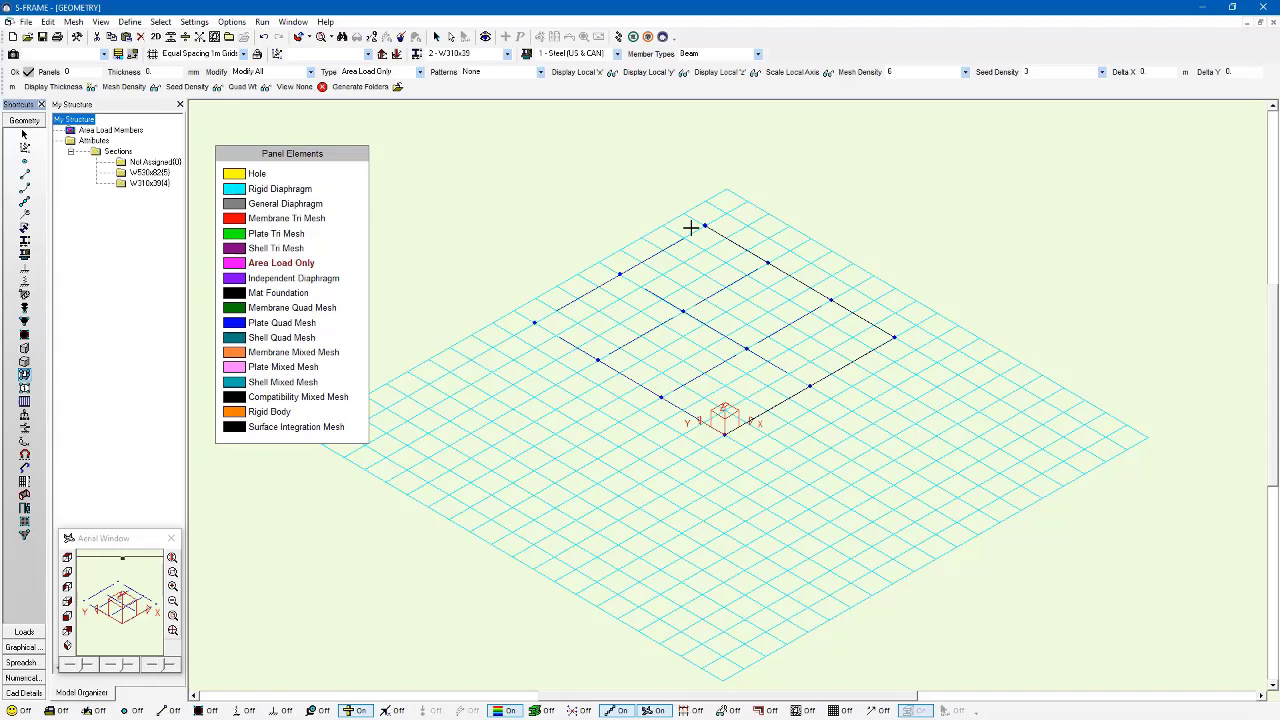
{"action": "left_click", "coordinate": [535, 322]}
{"action": "left_click", "coordinate": [724, 436]}
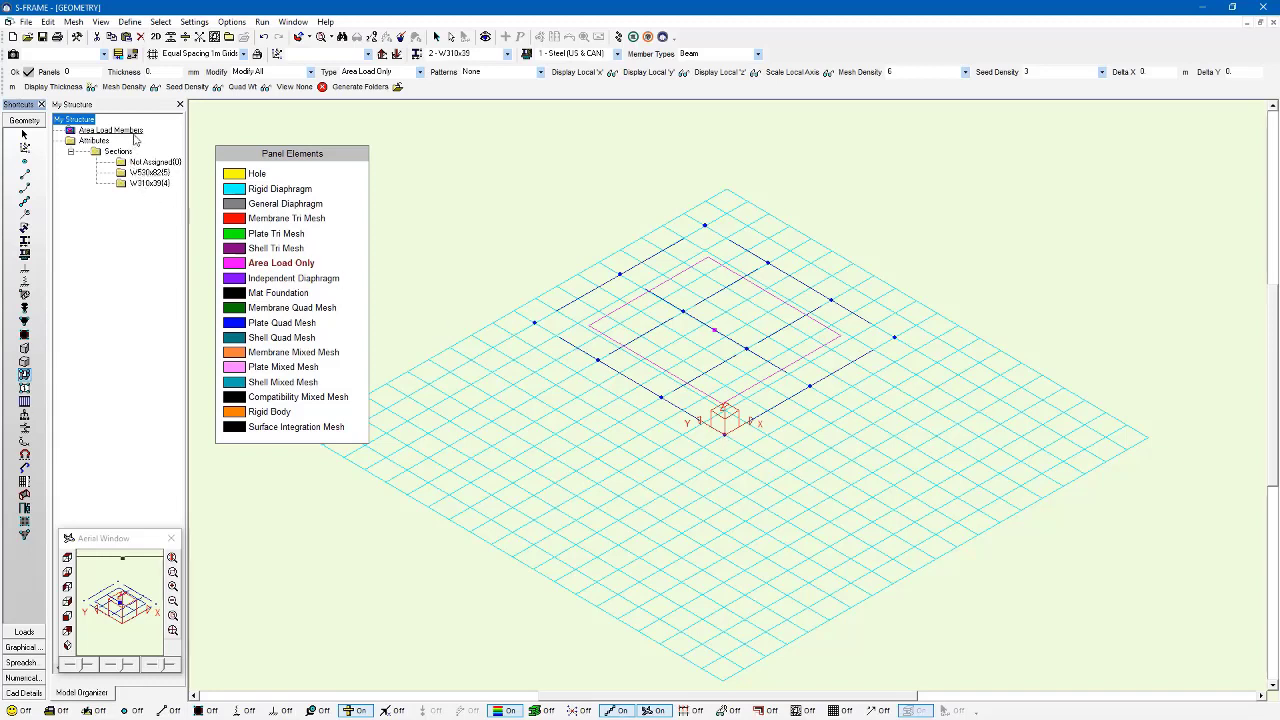
Add the new panel to Area Load Members with Update OPEN Group, then reselect My Structure.
{"action": "left_click", "coordinate": [134, 136]}
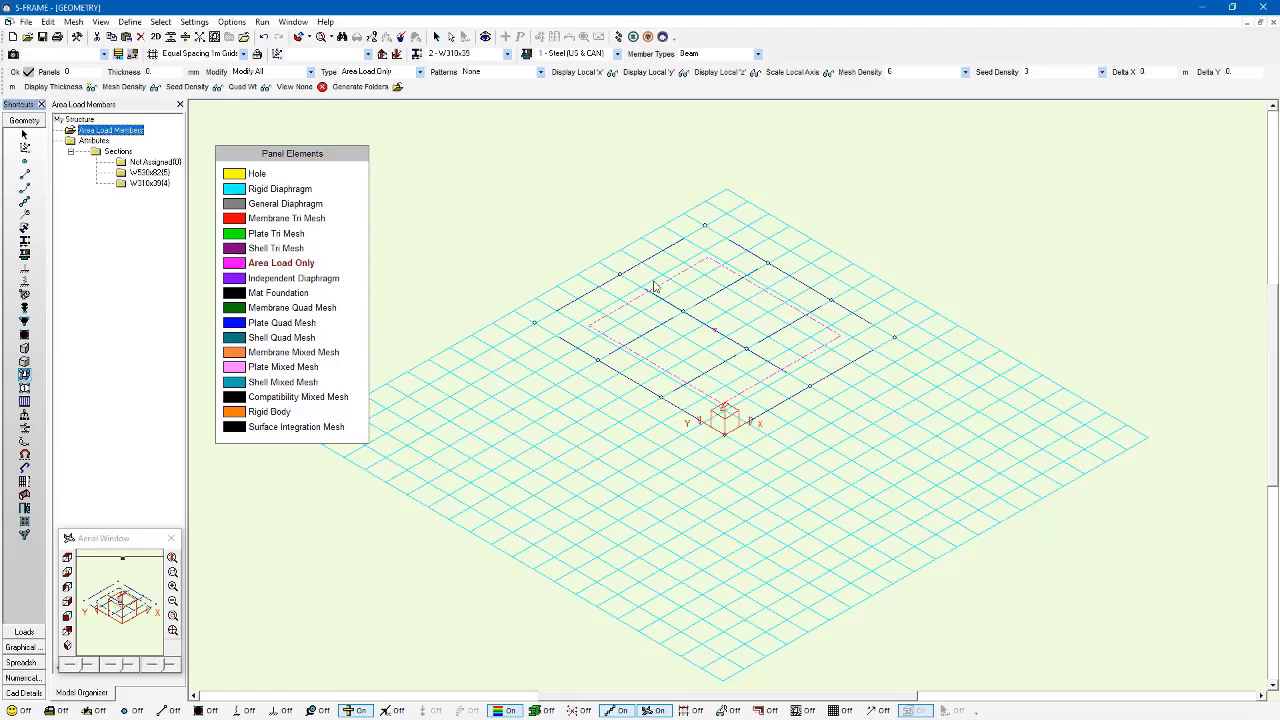
{"action": "middle_click_drag", "start_coordinate": [686, 297], "coordinate": [731, 312]}
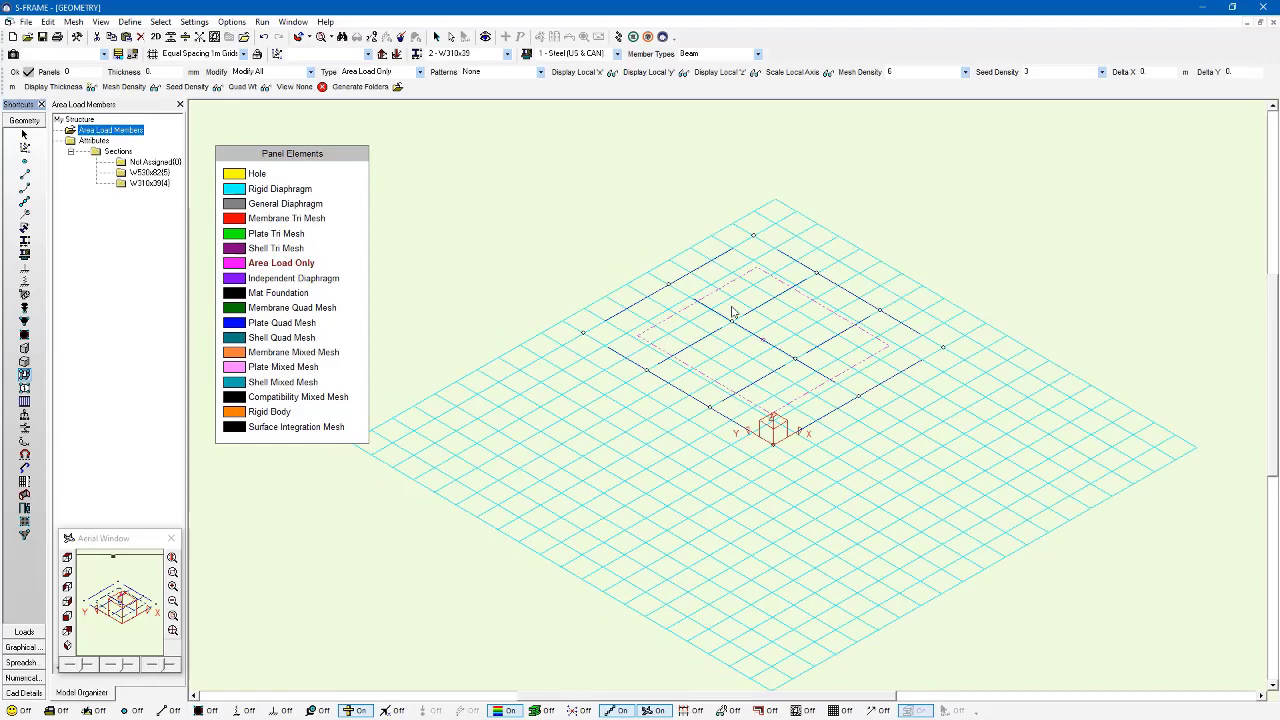
{"action": "right_click", "coordinate": [108, 137]}
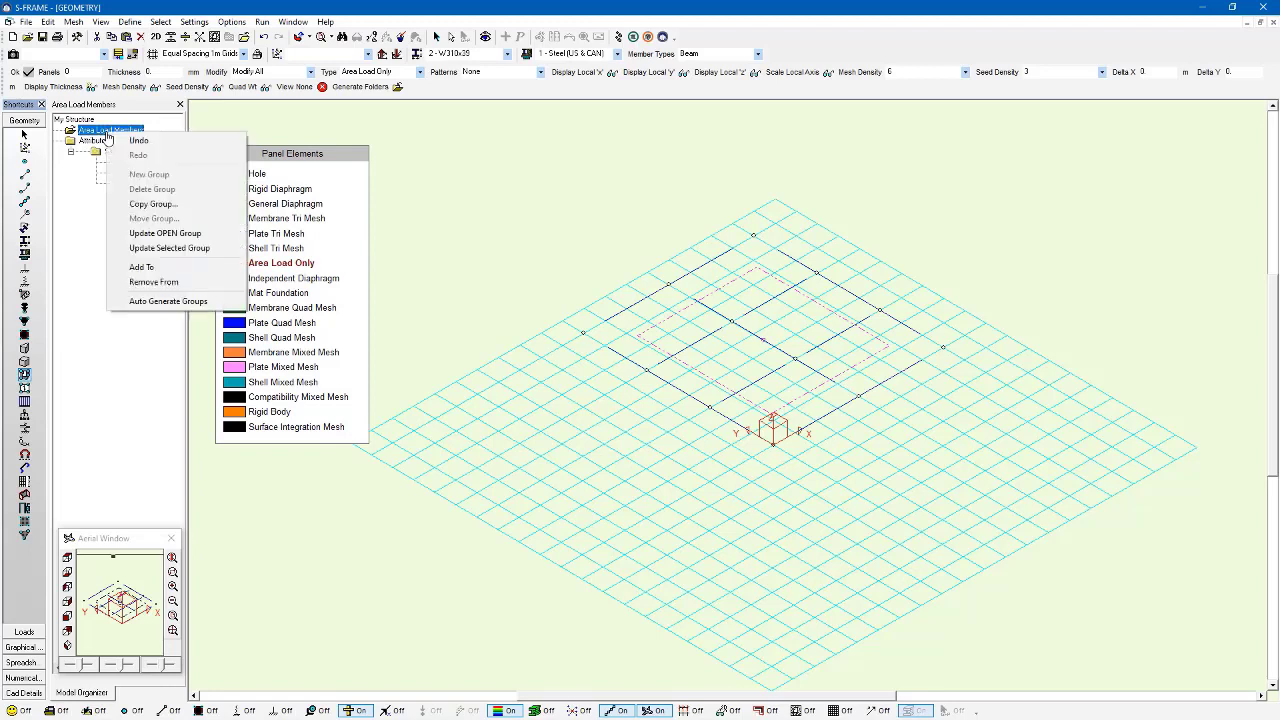
{"action": "left_click", "coordinate": [146, 234]}
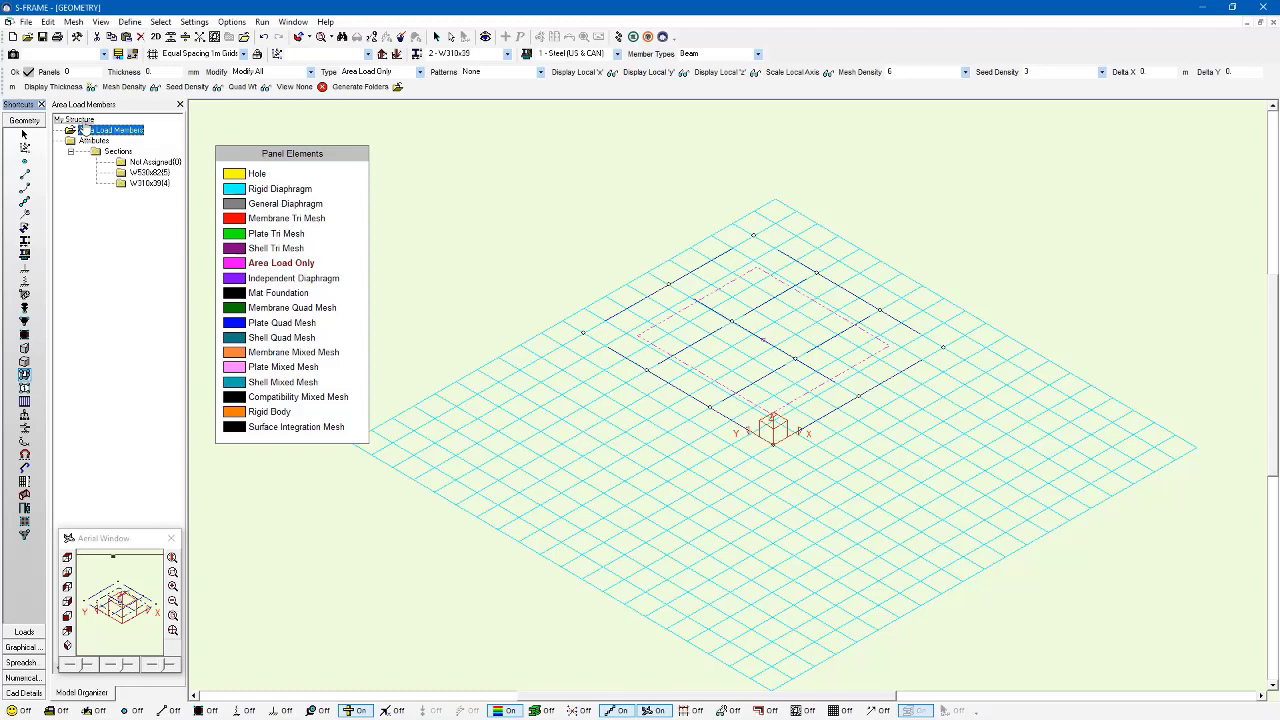
{"action": "left_click", "coordinate": [73, 119]}
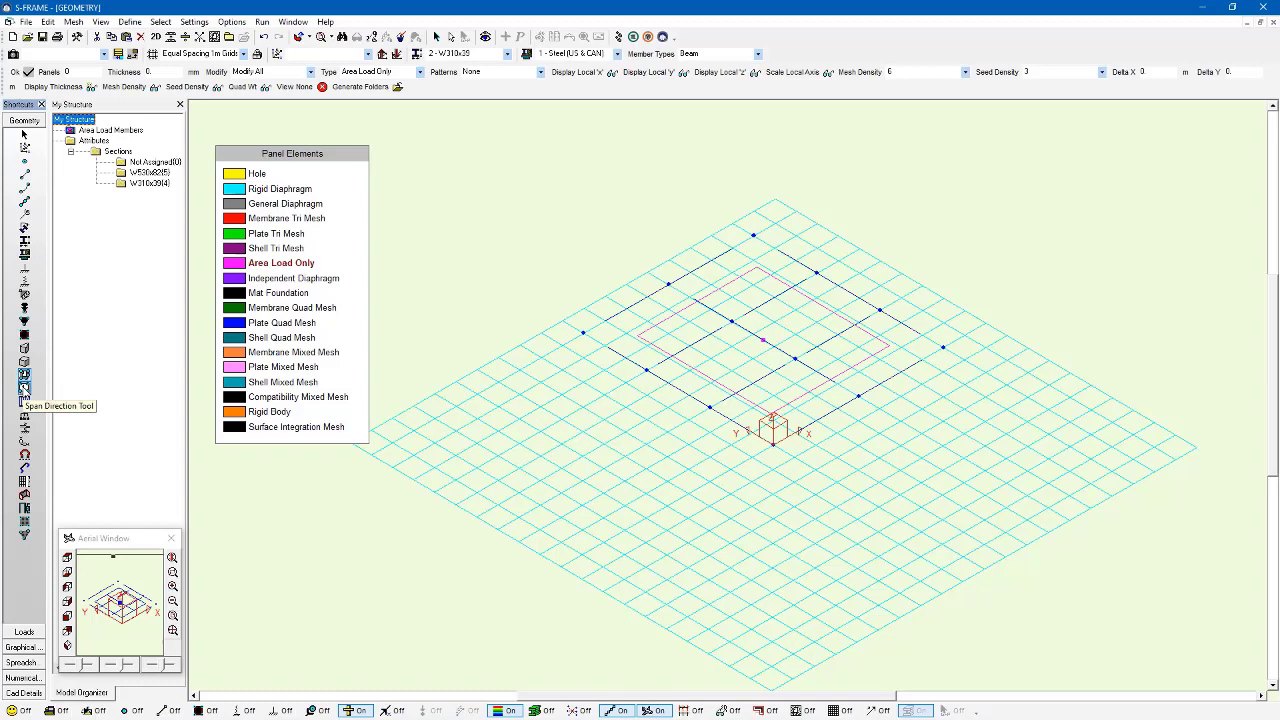
Apply Two Way span distribution to the area load panel.
{"action": "left_click", "coordinate": [25, 390]}
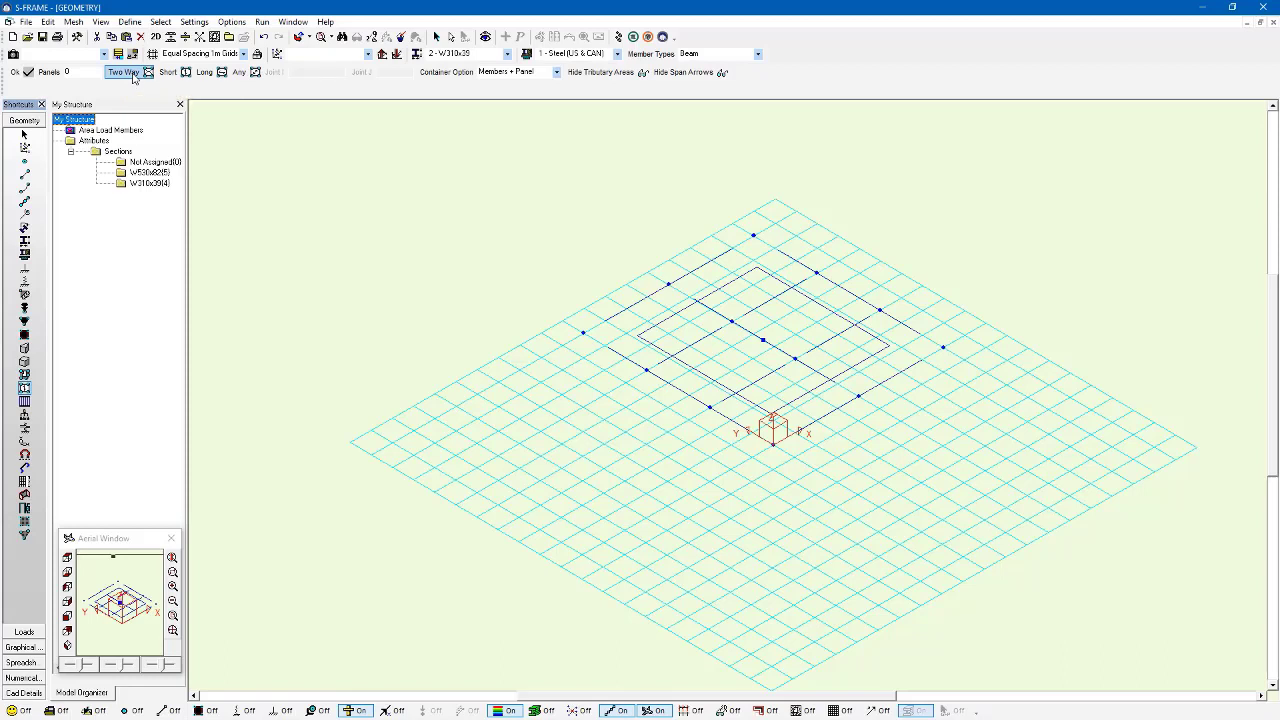
{"action": "left_click", "coordinate": [133, 76]}
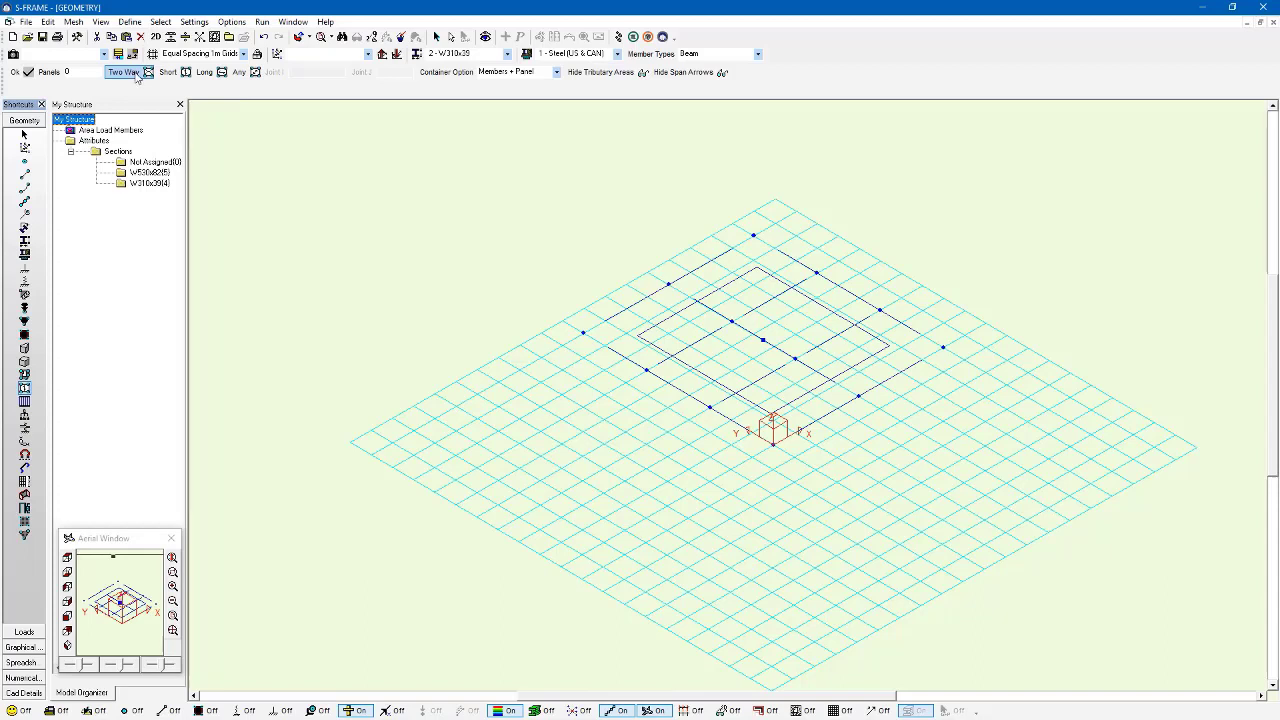
{"action": "left_click", "coordinate": [766, 345]}
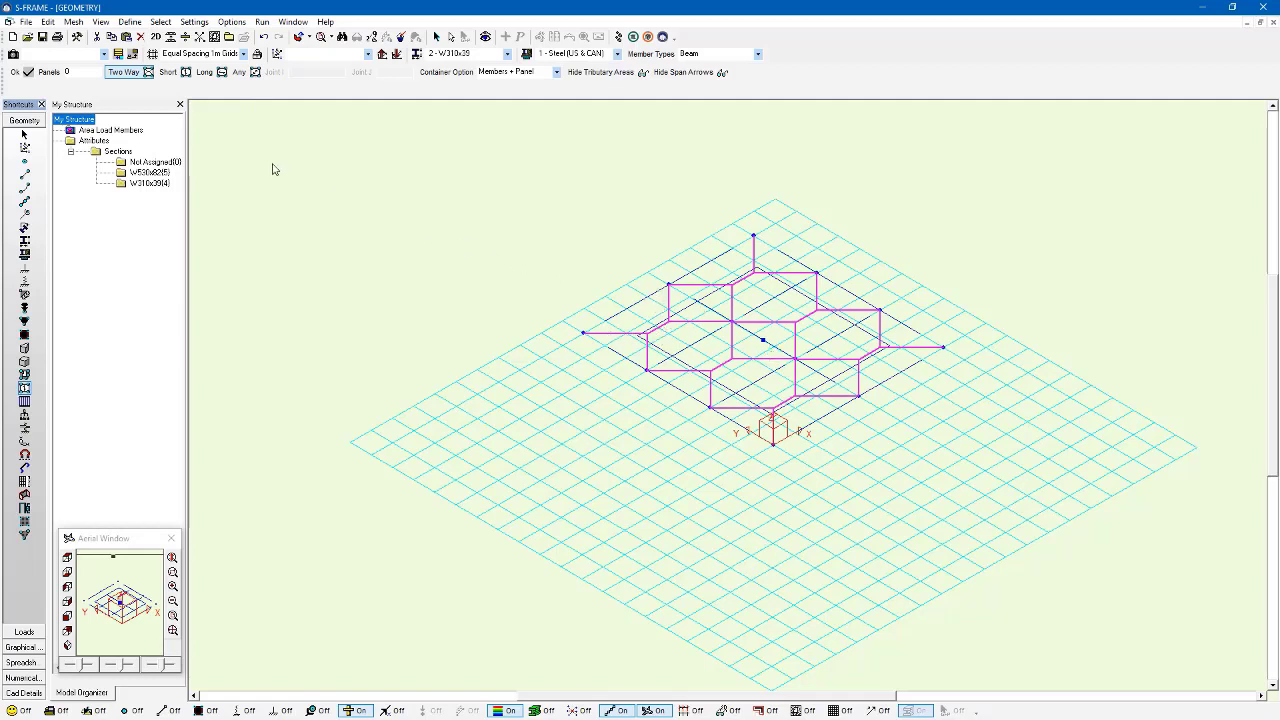
{"action": "left_click", "coordinate": [356, 710]}
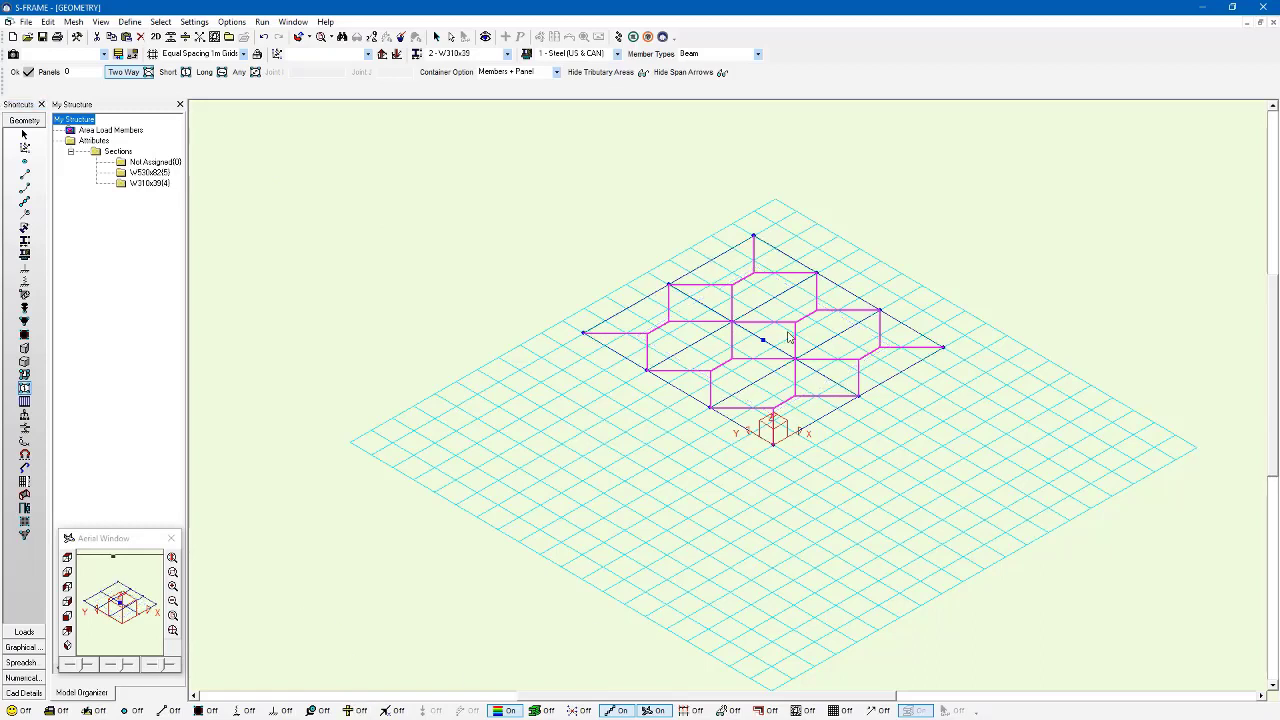
Try the Short and Long one-way spans on the panel, finishing with Short applied.
{"action": "left_click", "coordinate": [168, 72]}
{"action": "left_click", "coordinate": [820, 363]}
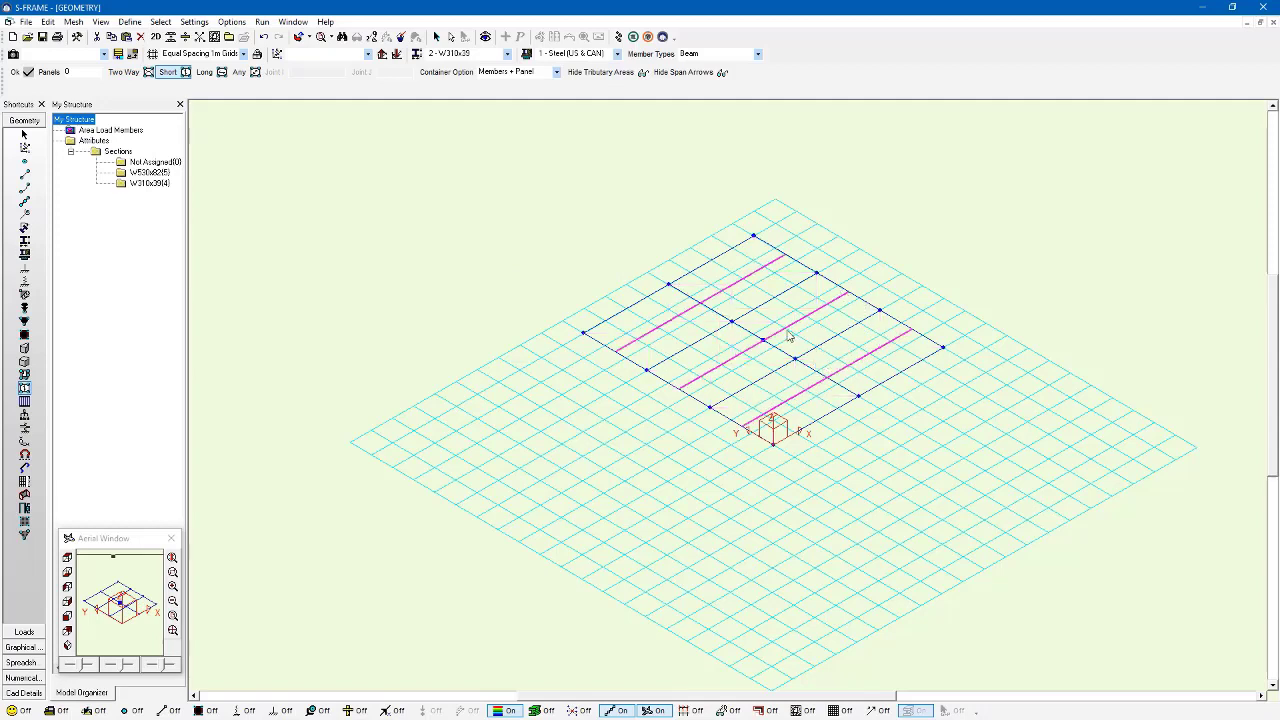
{"action": "left_click", "coordinate": [204, 72]}
{"action": "left_click_drag", "start_coordinate": [737, 313], "coordinate": [788, 352]}
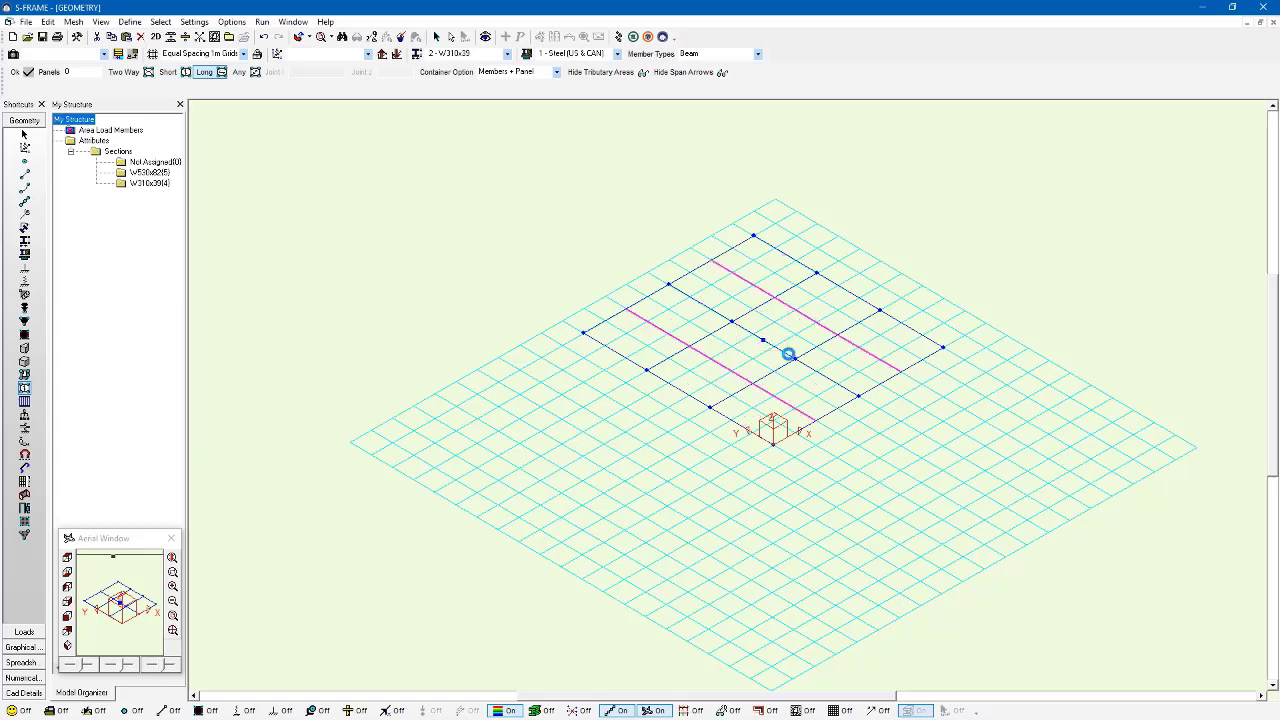
{"action": "left_click", "coordinate": [168, 72]}
{"action": "left_click", "coordinate": [777, 348]}
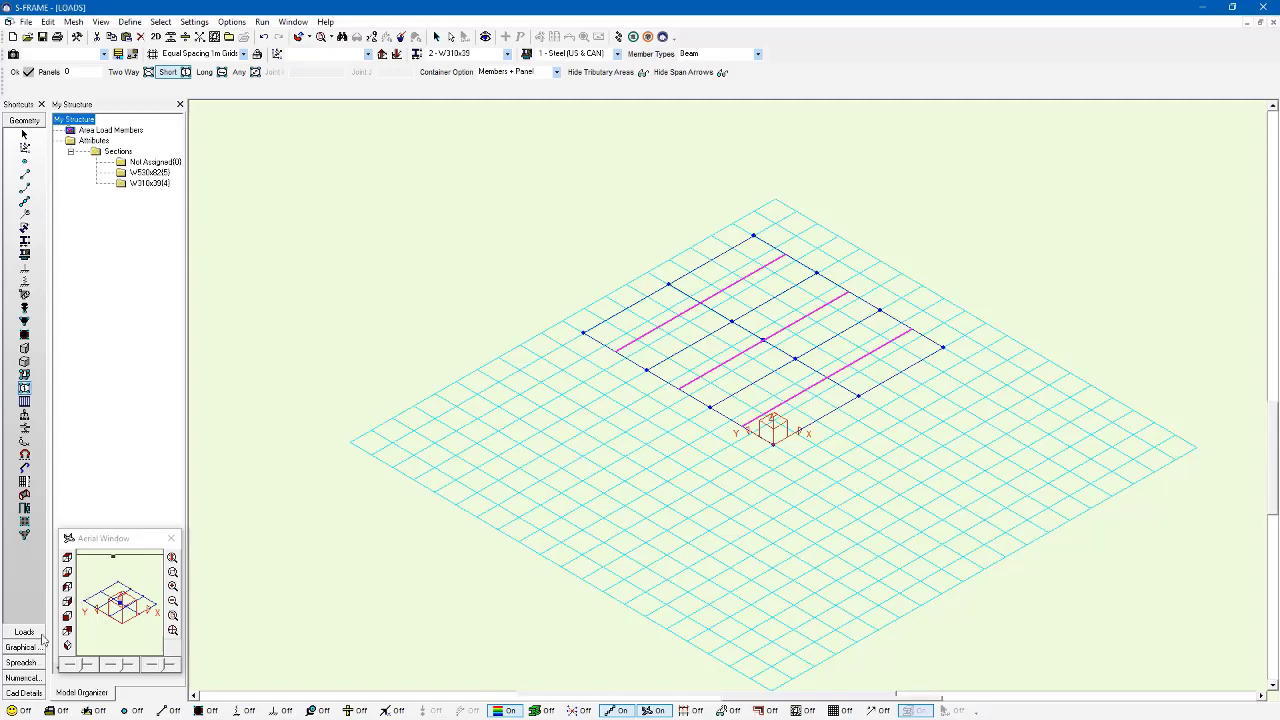
Create the SW self-weight load case with a Z gravity factor of -1.
{"action": "left_click", "coordinate": [38, 634]}
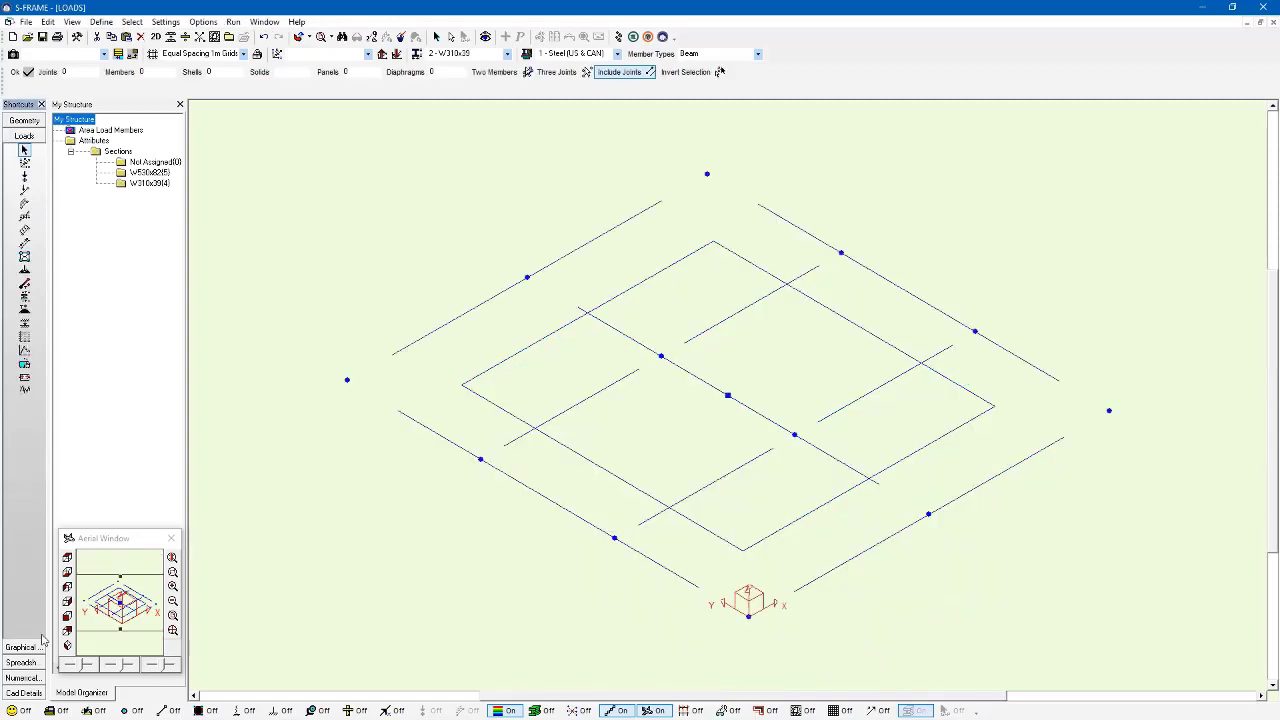
{"action": "left_click", "coordinate": [358, 711]}
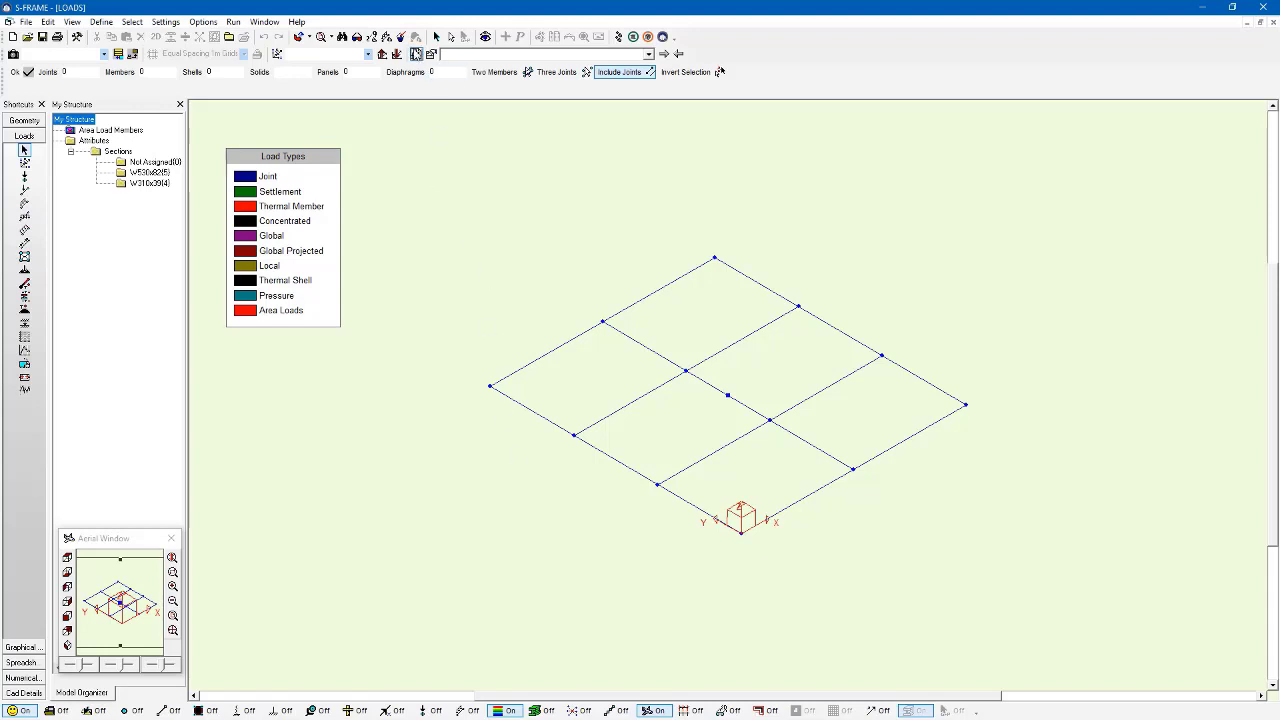
{"action": "left_click", "coordinate": [416, 54]}
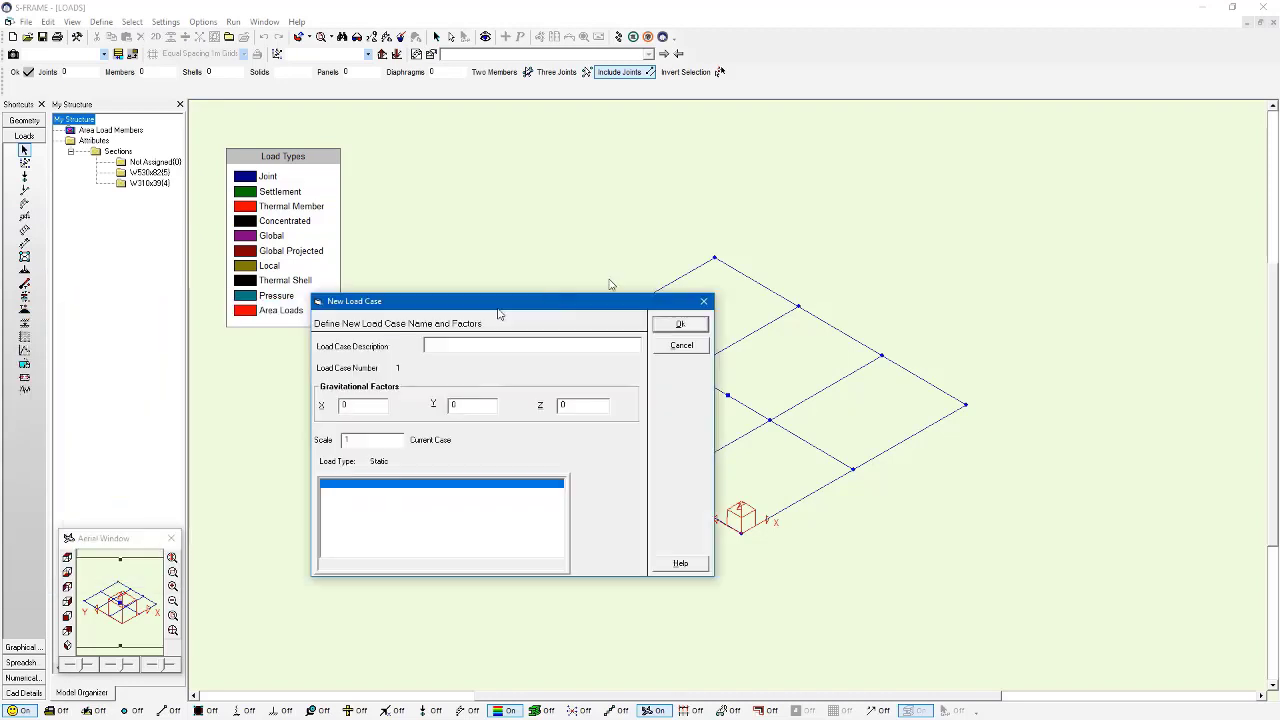
{"action": "left_click_drag", "start_coordinate": [500, 300], "coordinate": [674, 262]}
{"action": "type", "text": "SW"}
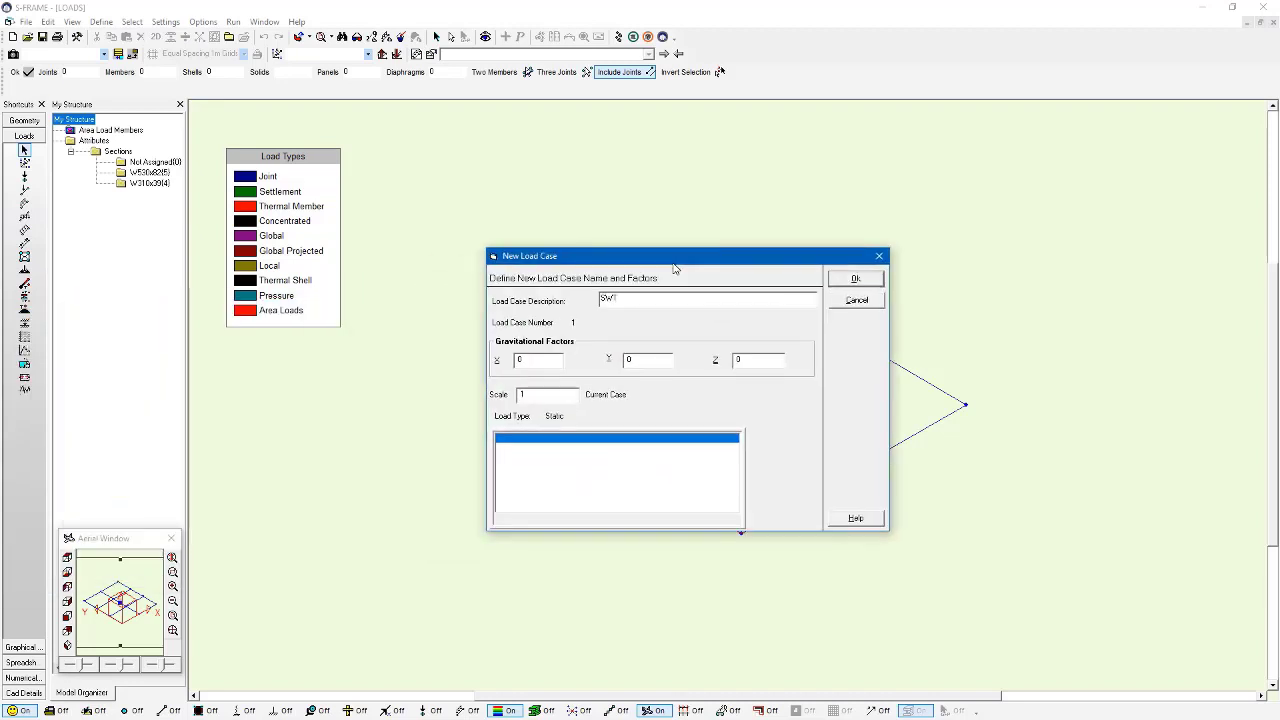
{"action": "key", "text": "Tab"}
{"action": "key", "text": "Tab"}
{"action": "key", "text": "Tab"}
{"action": "type", "text": "-1"}
{"action": "left_click", "coordinate": [857, 280]}
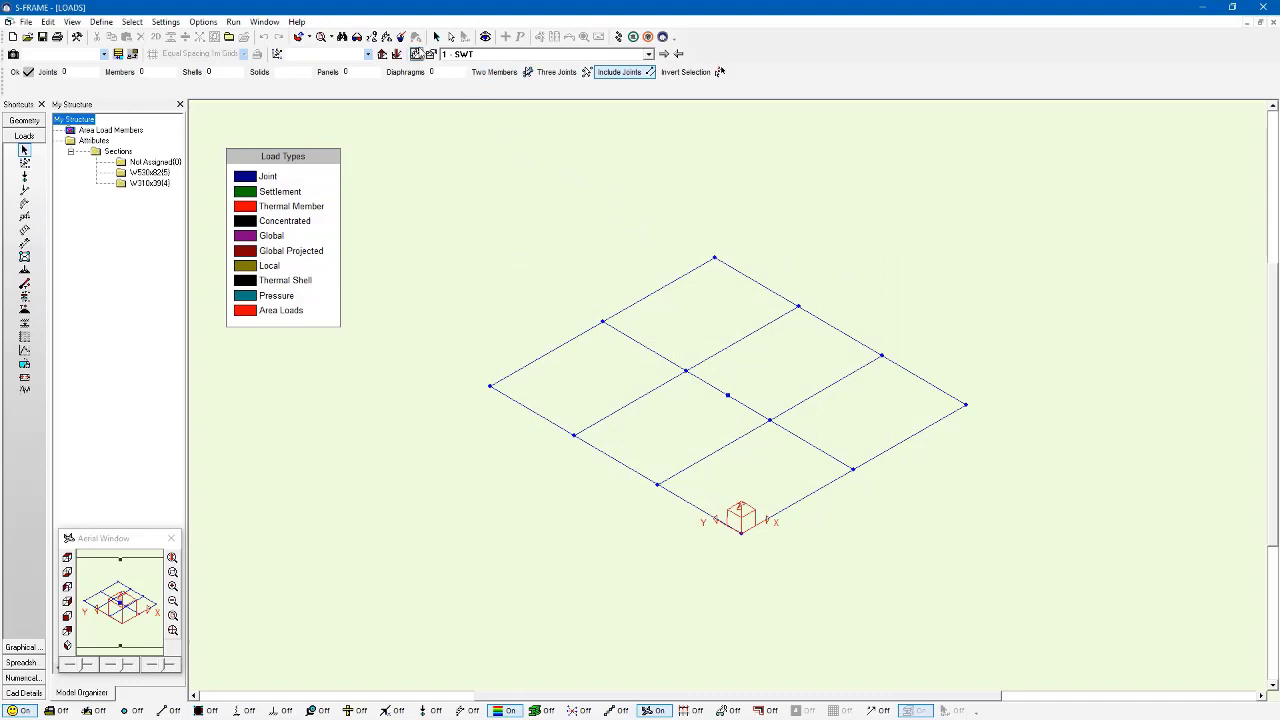
Add the Slab Dead and Slab Live load cases and make Slab Dead current.
{"action": "left_click", "coordinate": [417, 53]}
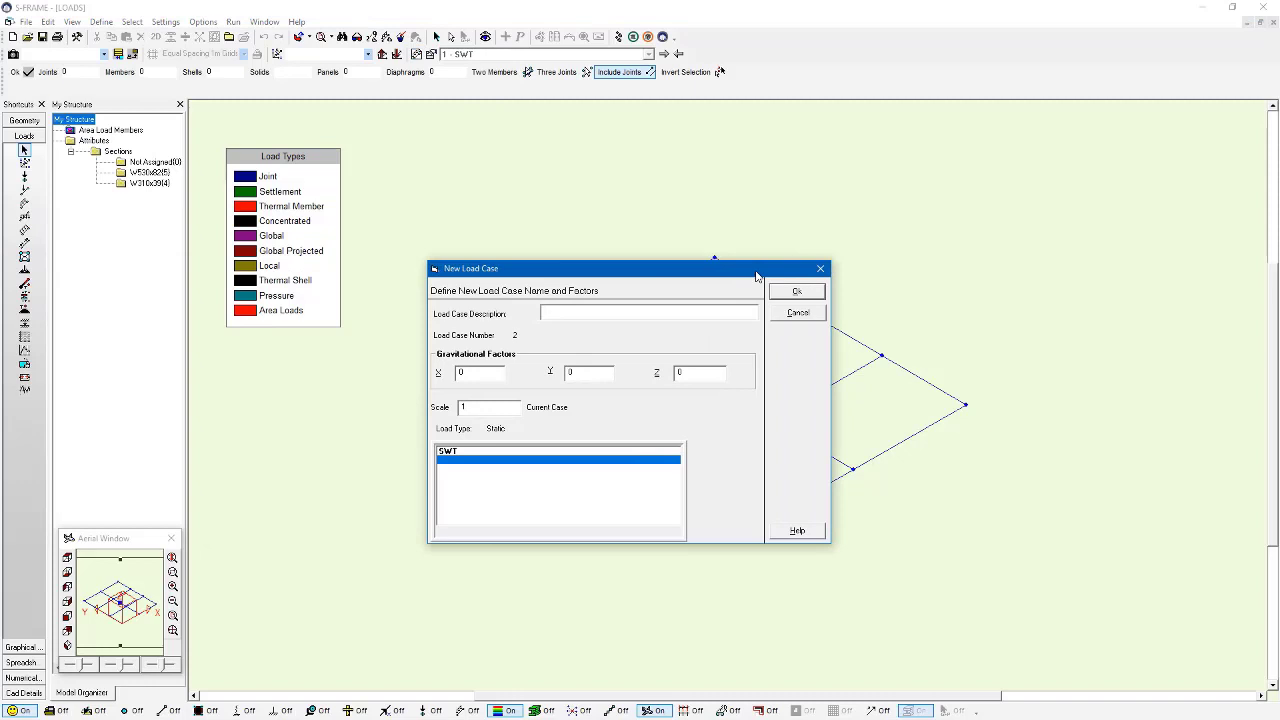
{"action": "type", "text": "Slab Dead"}
{"action": "left_click", "coordinate": [818, 293]}
{"action": "left_click", "coordinate": [416, 55]}
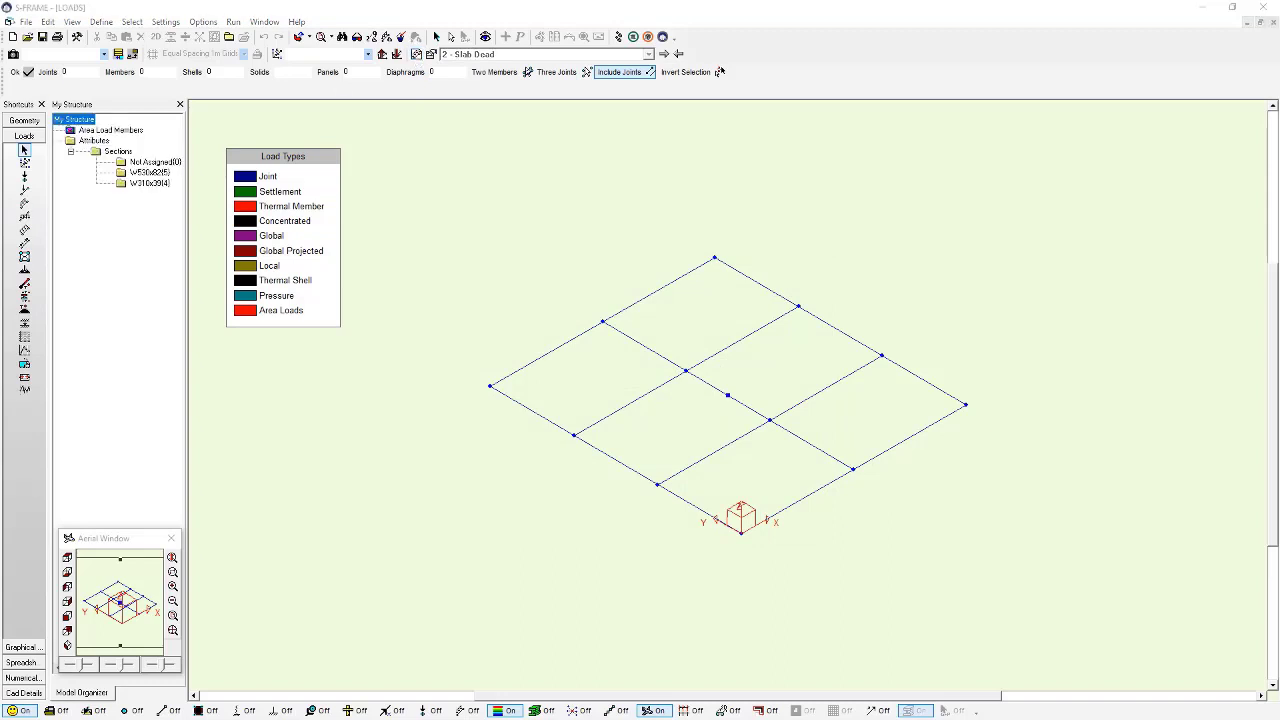
{"action": "left_click_drag", "start_coordinate": [626, 271], "coordinate": [860, 238]}
{"action": "type", "text": "Sla"}
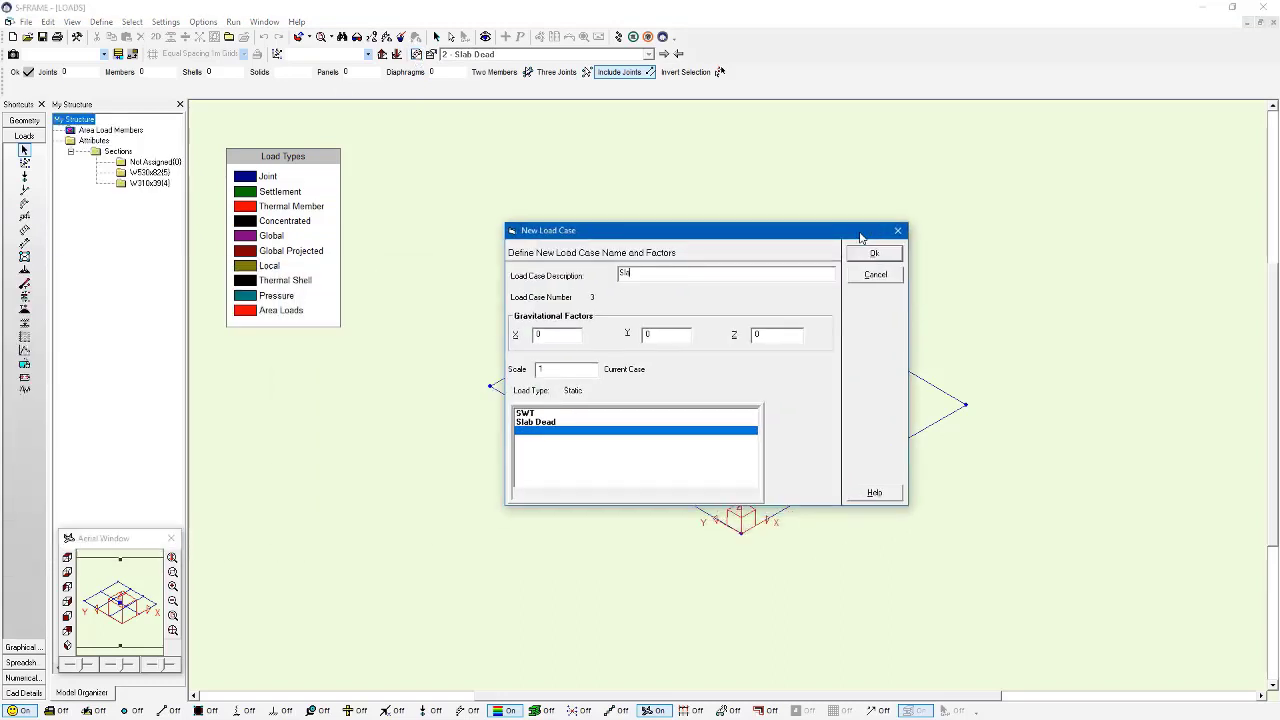
{"action": "type", "text": "b Live"}
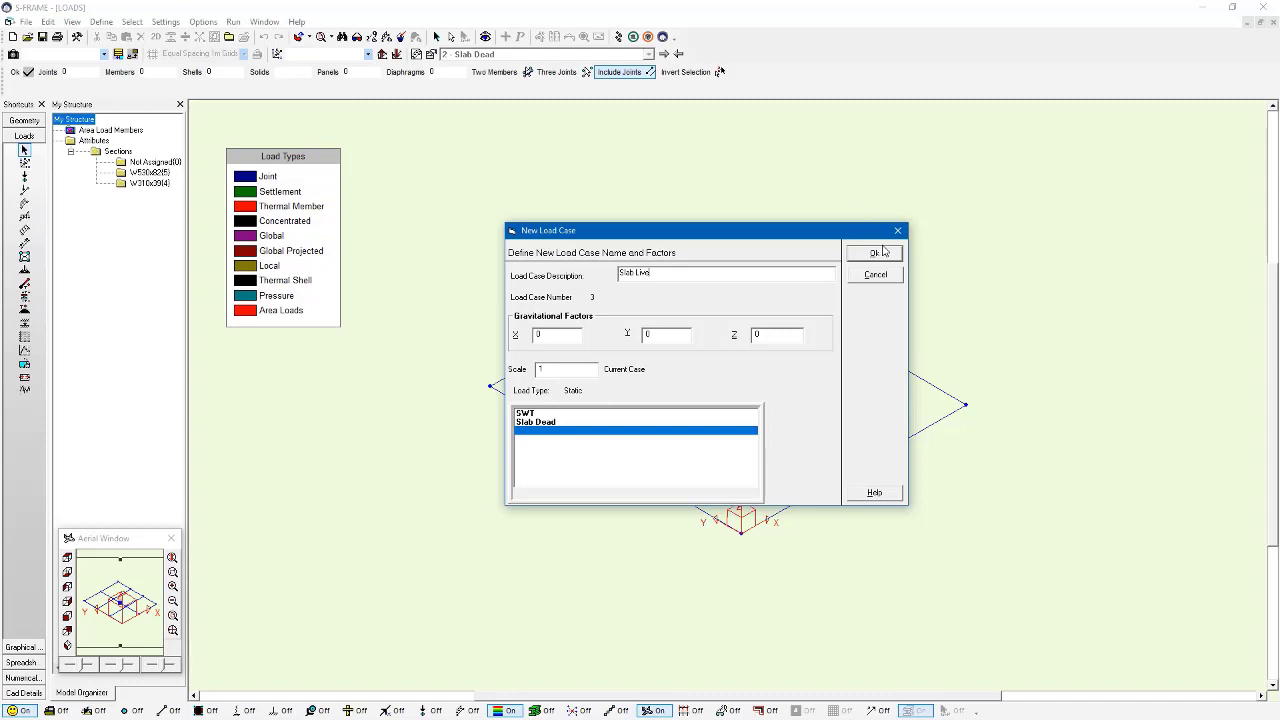
{"action": "left_click", "coordinate": [874, 254]}
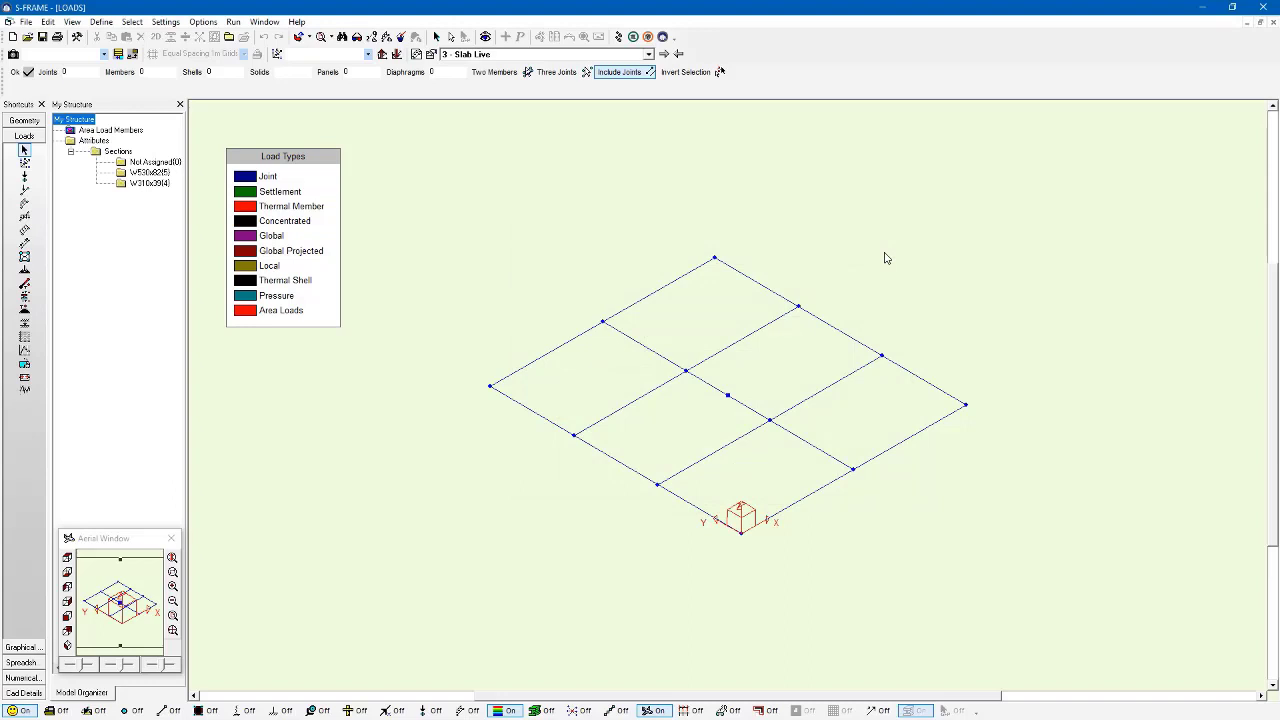
{"action": "left_click", "coordinate": [505, 55]}
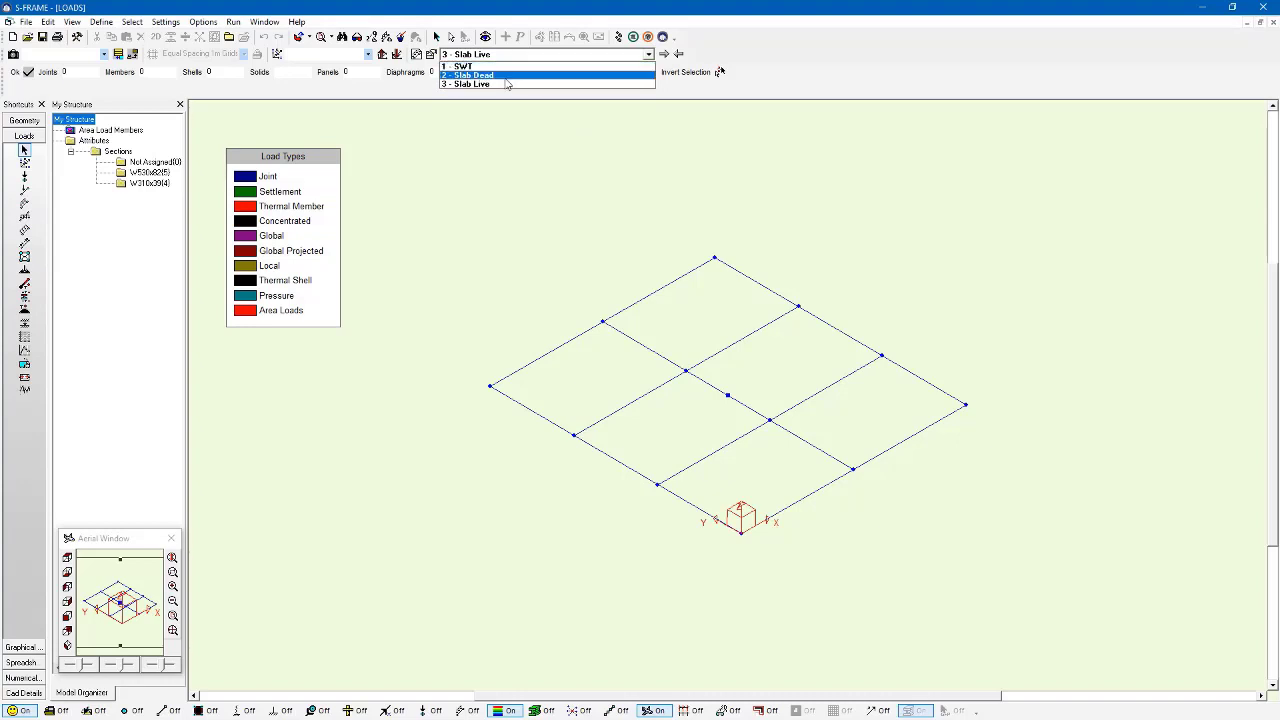
{"action": "left_click", "coordinate": [470, 75]}
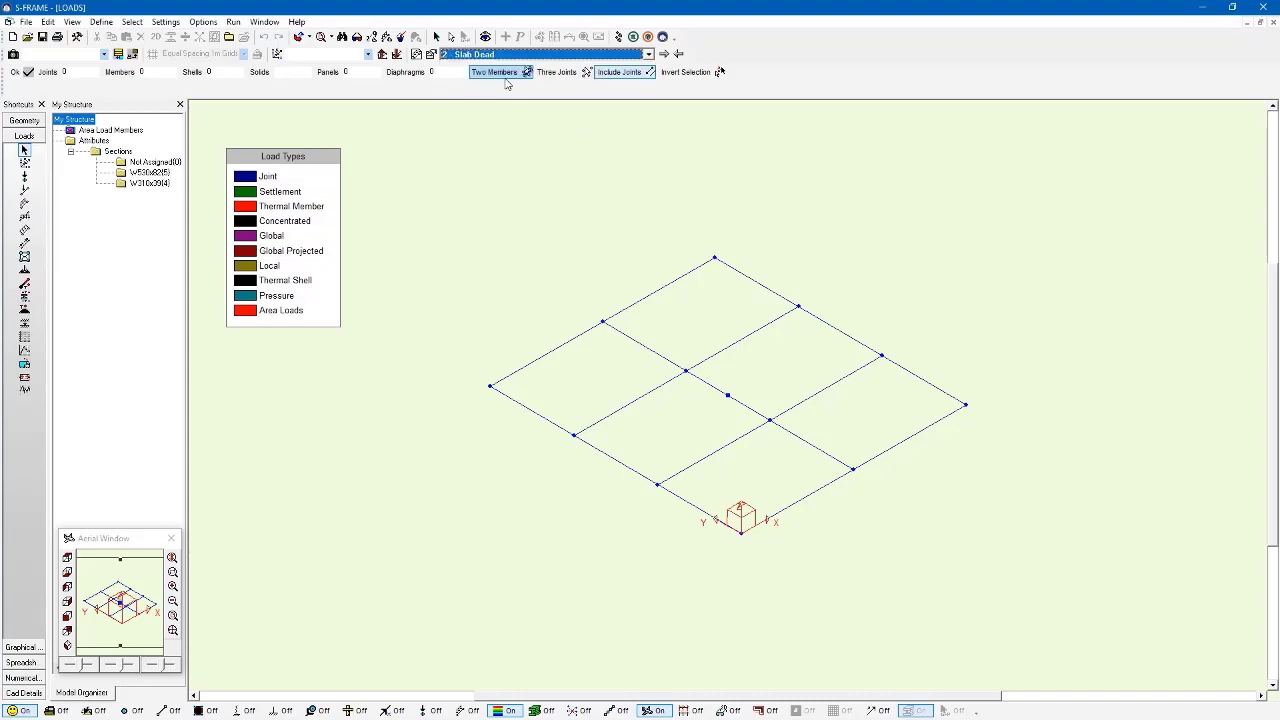
Apply a uniform -3 kN/m² Global Z area load across the slab panel with the Area Load Tool.
{"action": "left_click", "coordinate": [25, 257]}
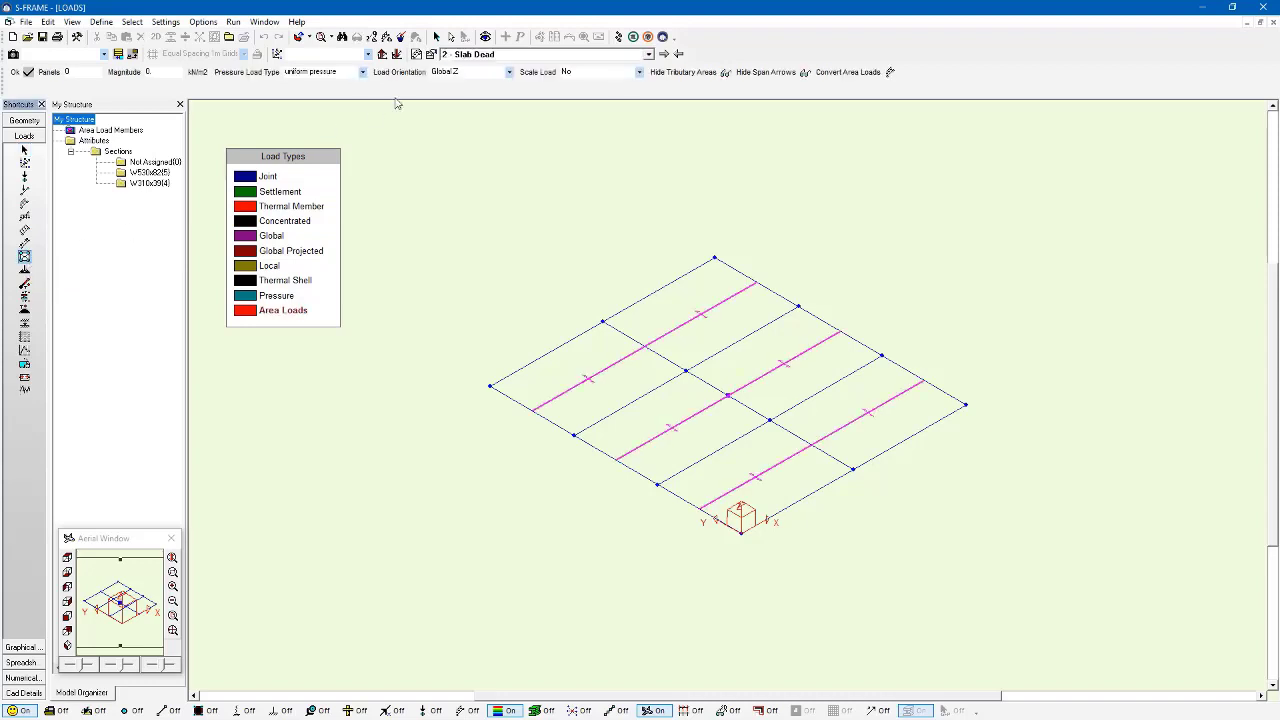
{"action": "double_click", "coordinate": [160, 72]}
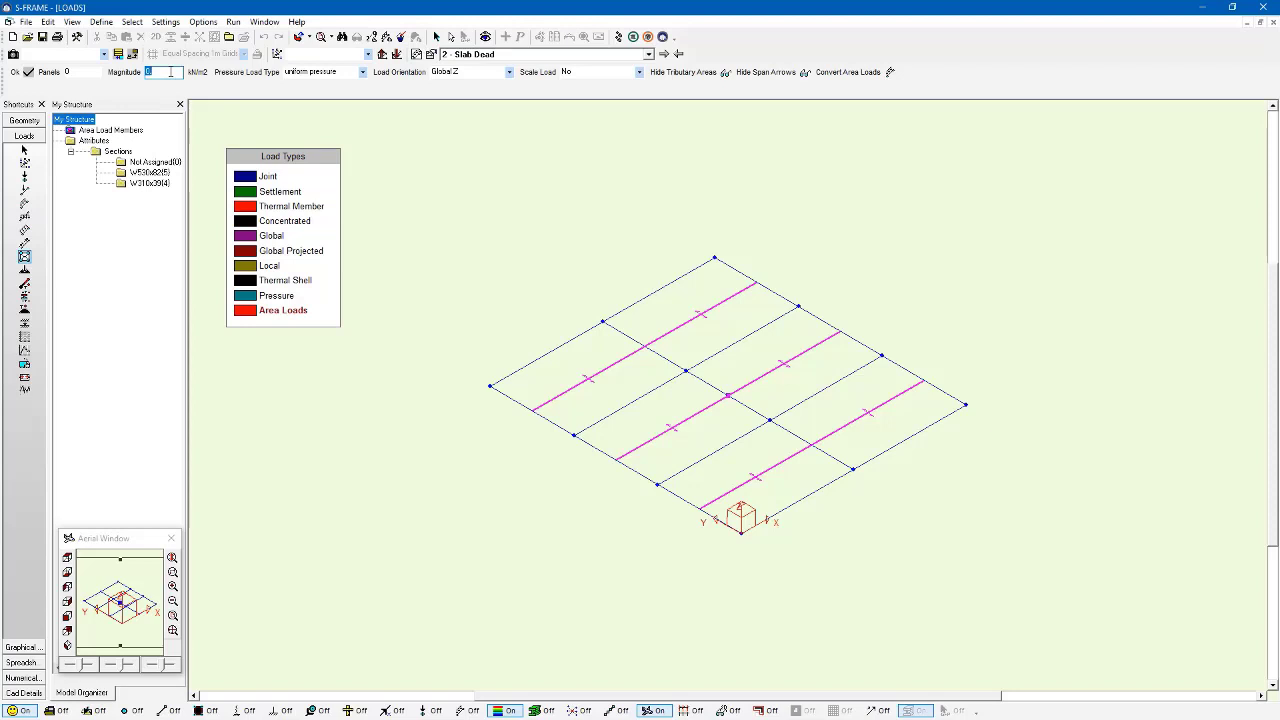
{"action": "type", "text": "5"}
{"action": "left_click_drag", "start_coordinate": [720, 380], "coordinate": [741, 409]}
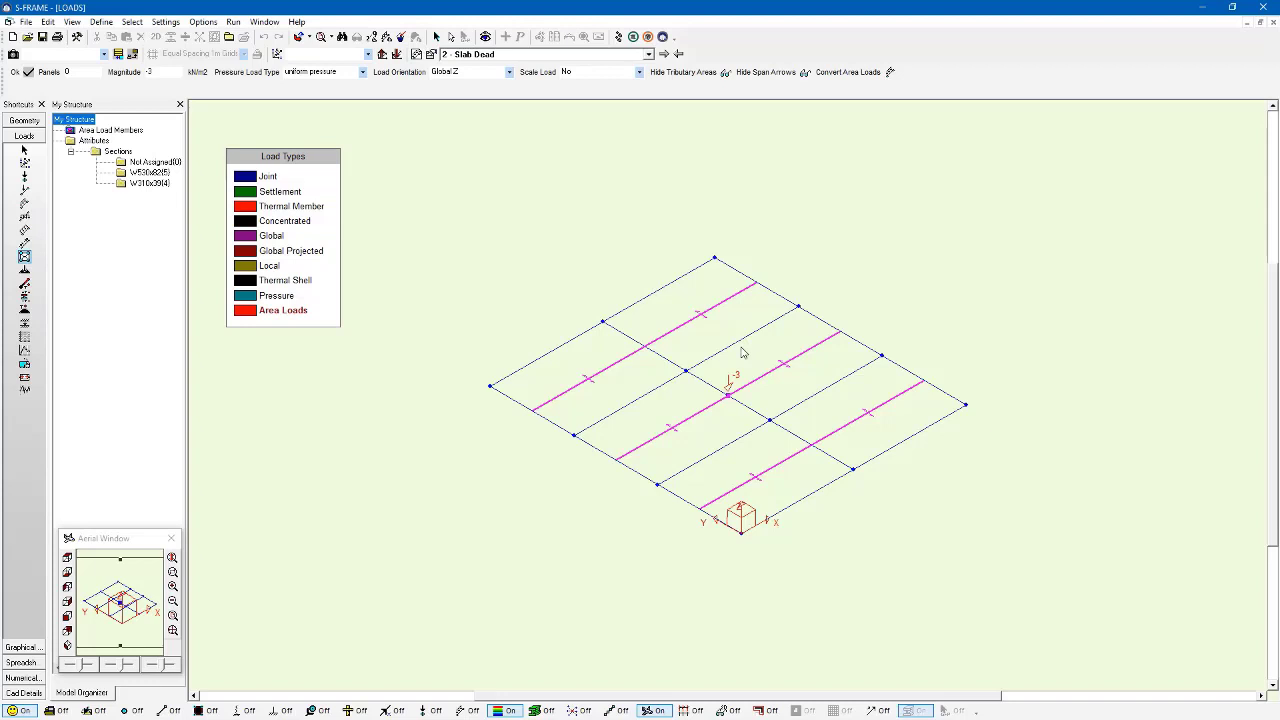
Under Slab Live, apply a -5 kN/m² area load converted into -15 and -7.5 kN/m beam loads.
{"action": "left_click", "coordinate": [663, 54]}
{"action": "left_click", "coordinate": [25, 257]}
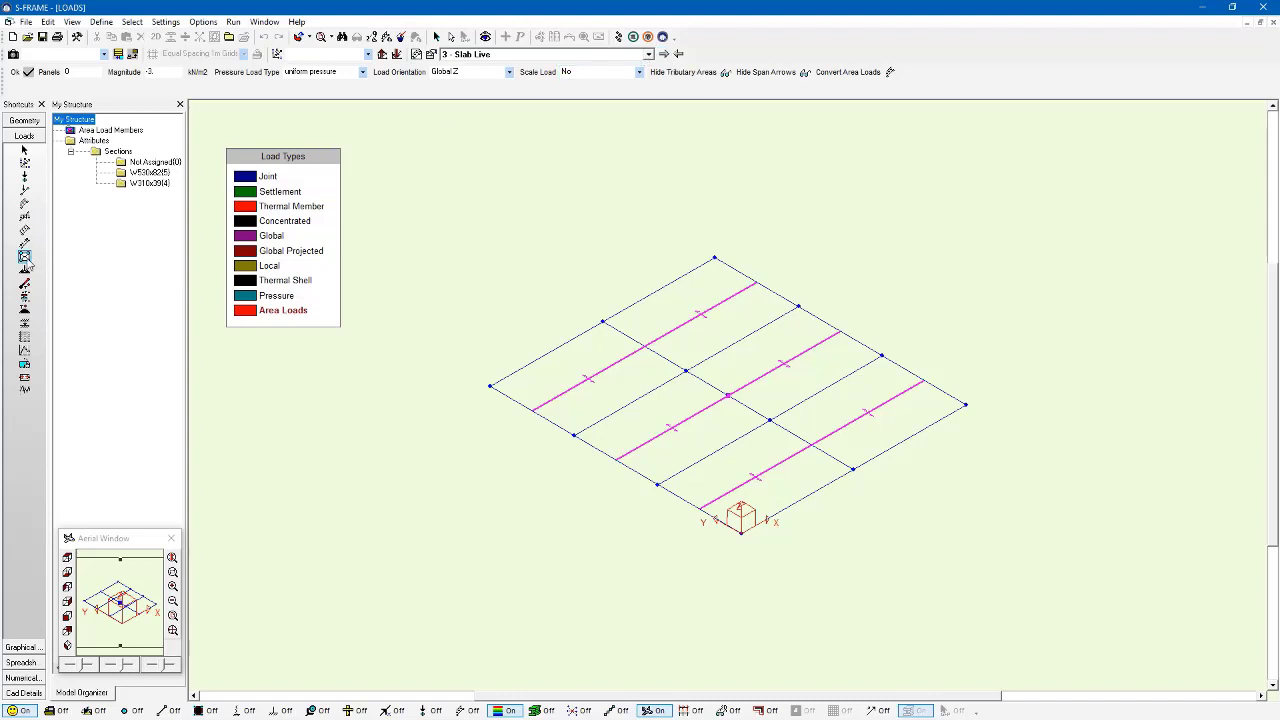
{"action": "double_click", "coordinate": [164, 73]}
{"action": "key", "text": "BackSpace"}
{"action": "type", "text": "5"}
{"action": "left_click", "coordinate": [850, 77]}
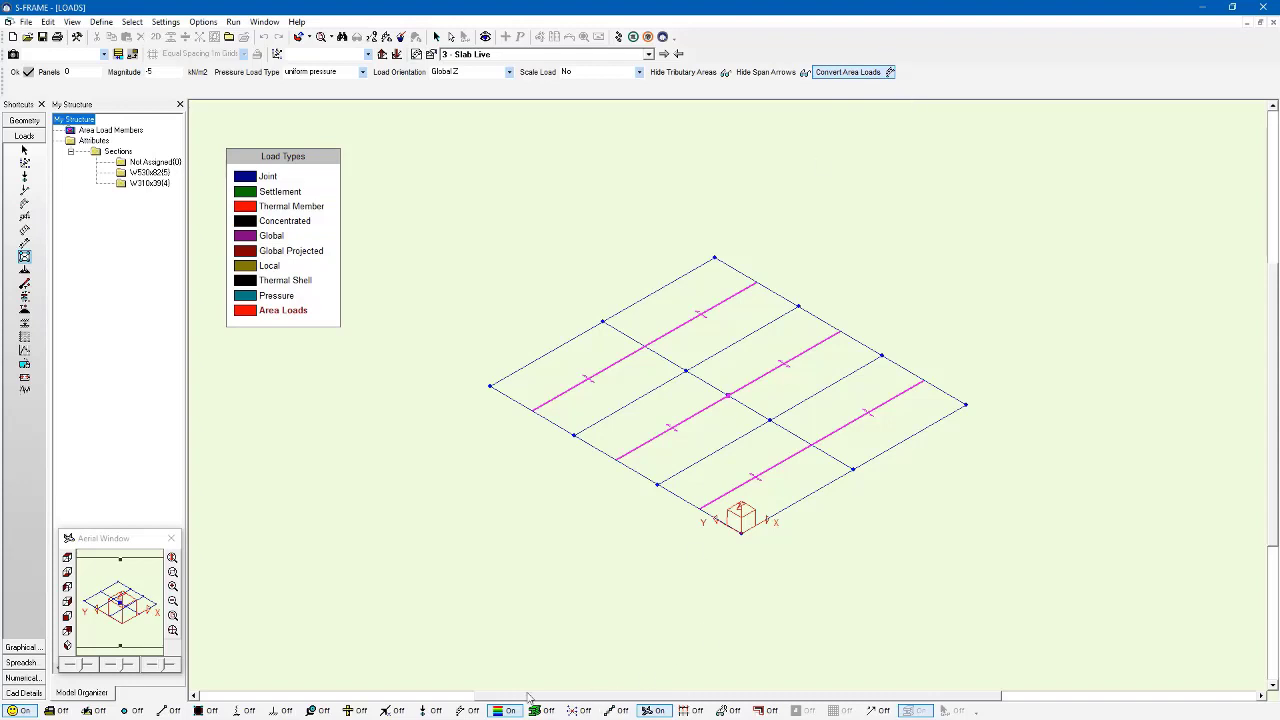
{"action": "left_click", "coordinate": [469, 711]}
{"action": "left_click_drag", "start_coordinate": [713, 373], "coordinate": [754, 414]}
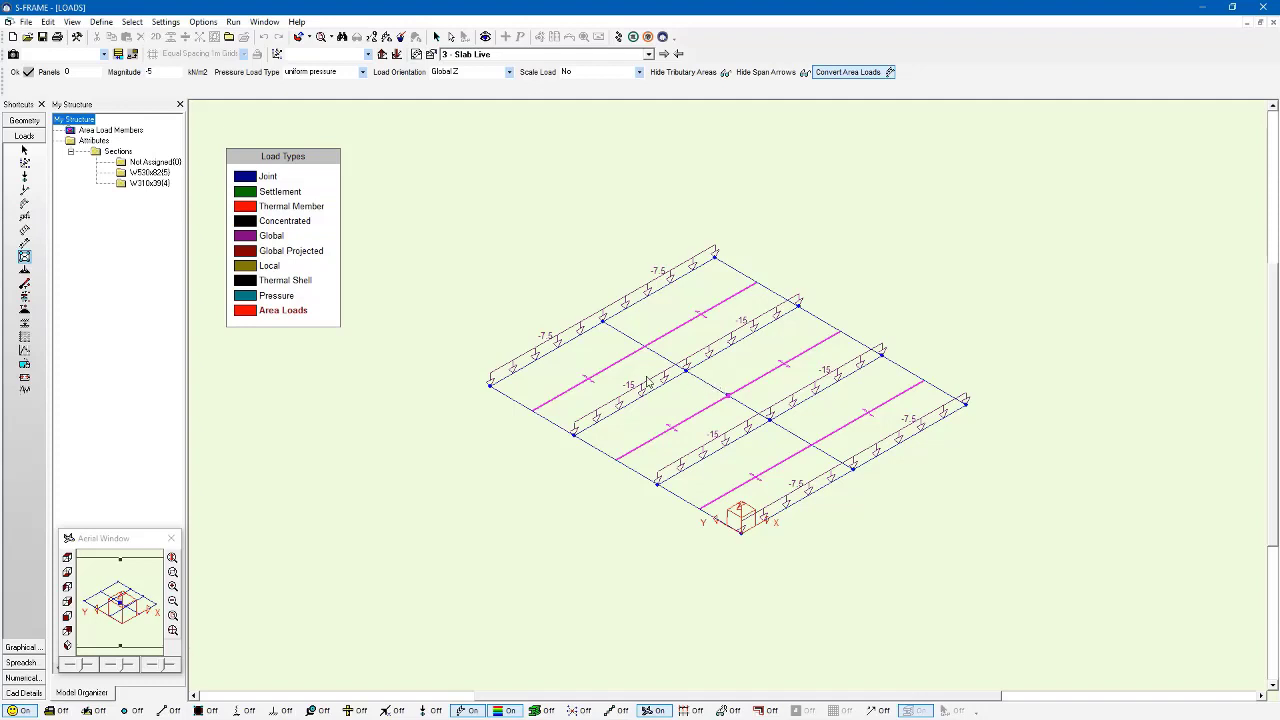
Name two load combinations, 1.25D+1.5L and 1.0D+1.0L, in the Load Combinations editor.
{"action": "left_click", "coordinate": [46, 21]}
{"action": "left_click", "coordinate": [96, 120]}
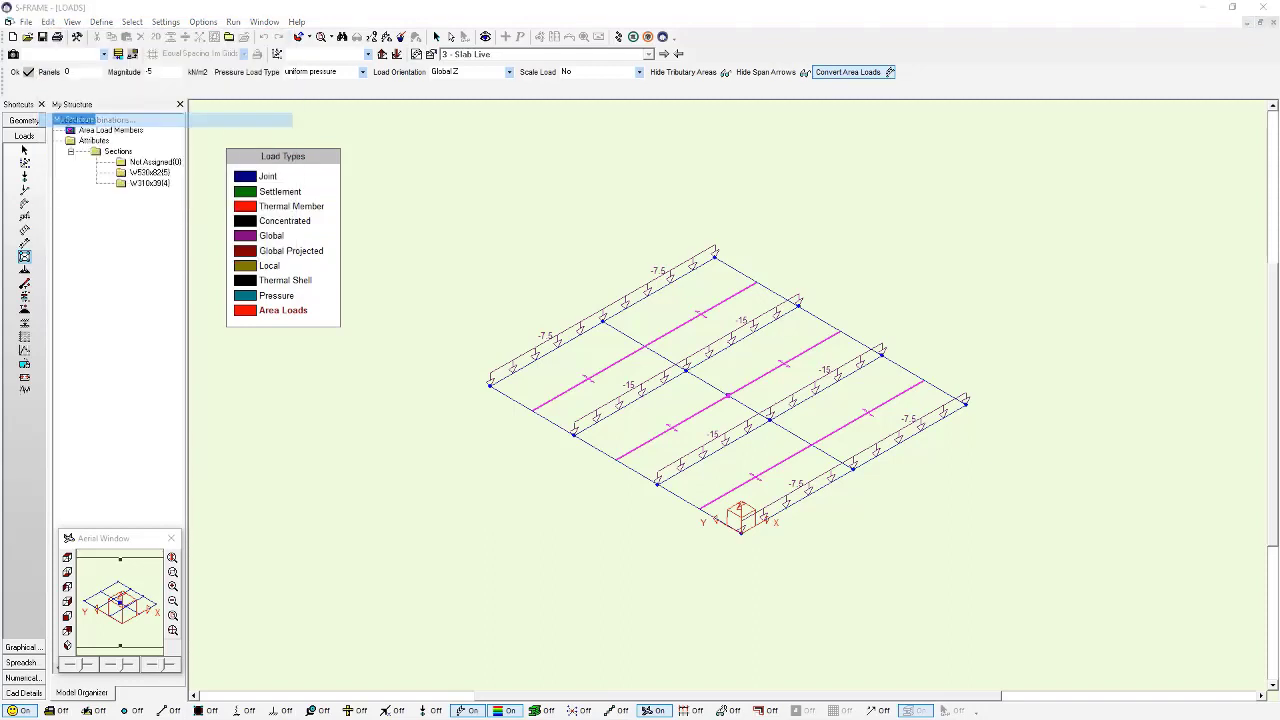
{"action": "left_click_drag", "start_coordinate": [560, 272], "coordinate": [743, 272]}
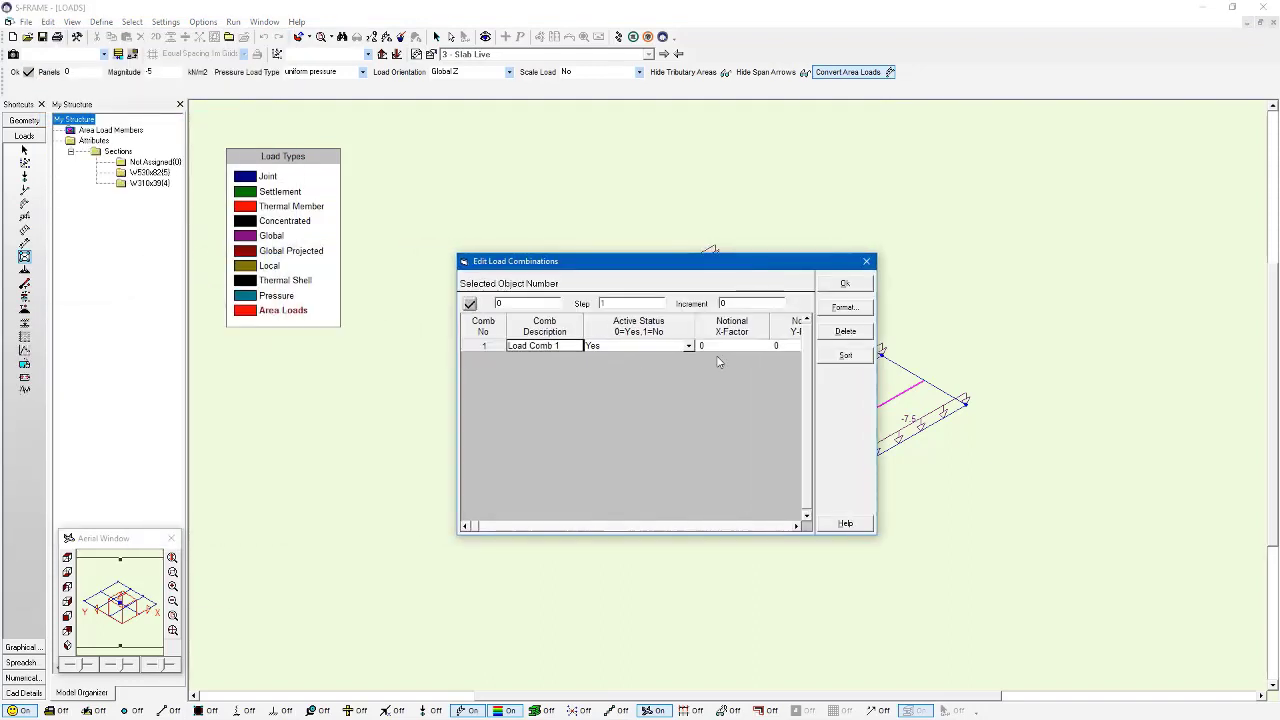
{"action": "type", "text": "1.25"}
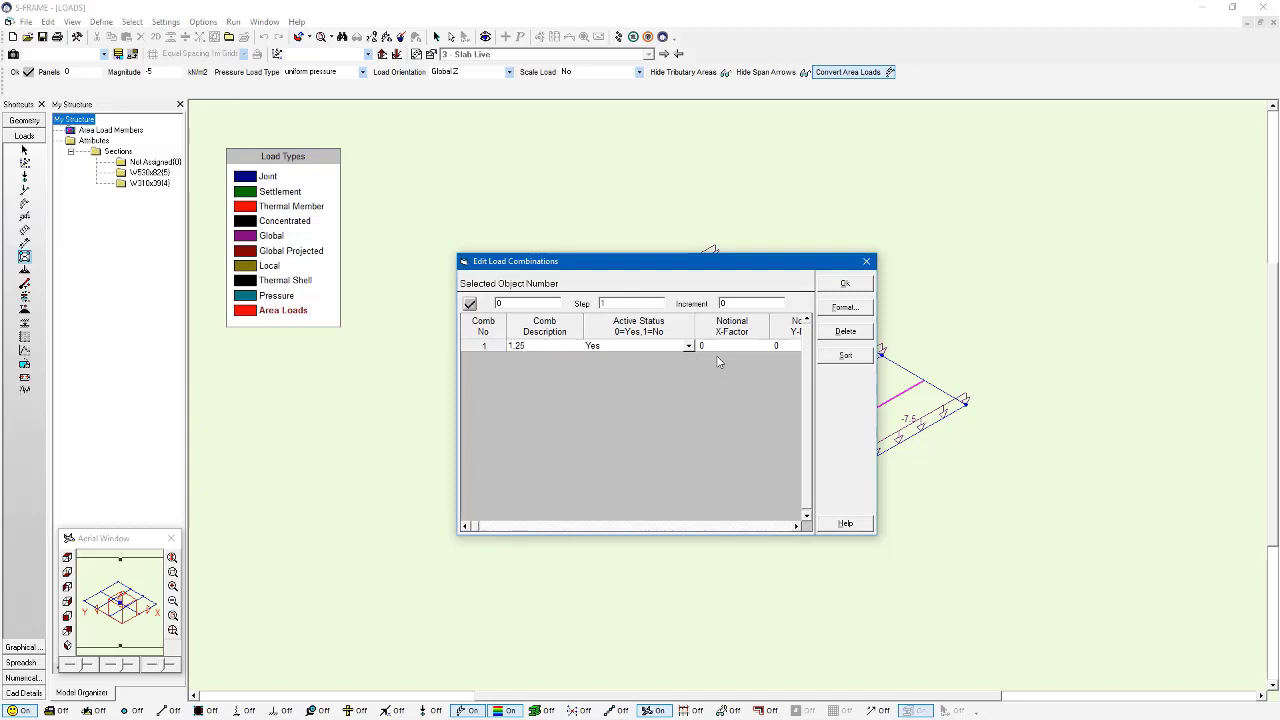
{"action": "type", "text": "D+1.5L"}
{"action": "key", "text": "Down"}
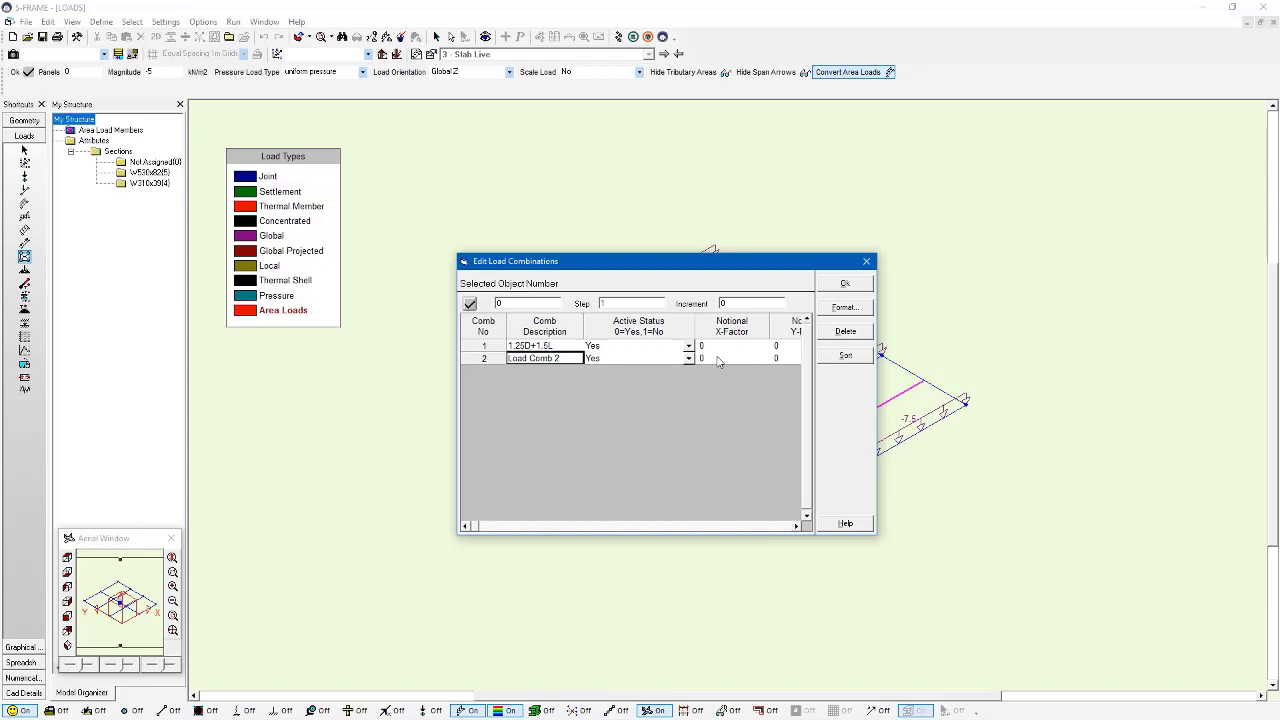
{"action": "type", "text": "1.0D+1"}
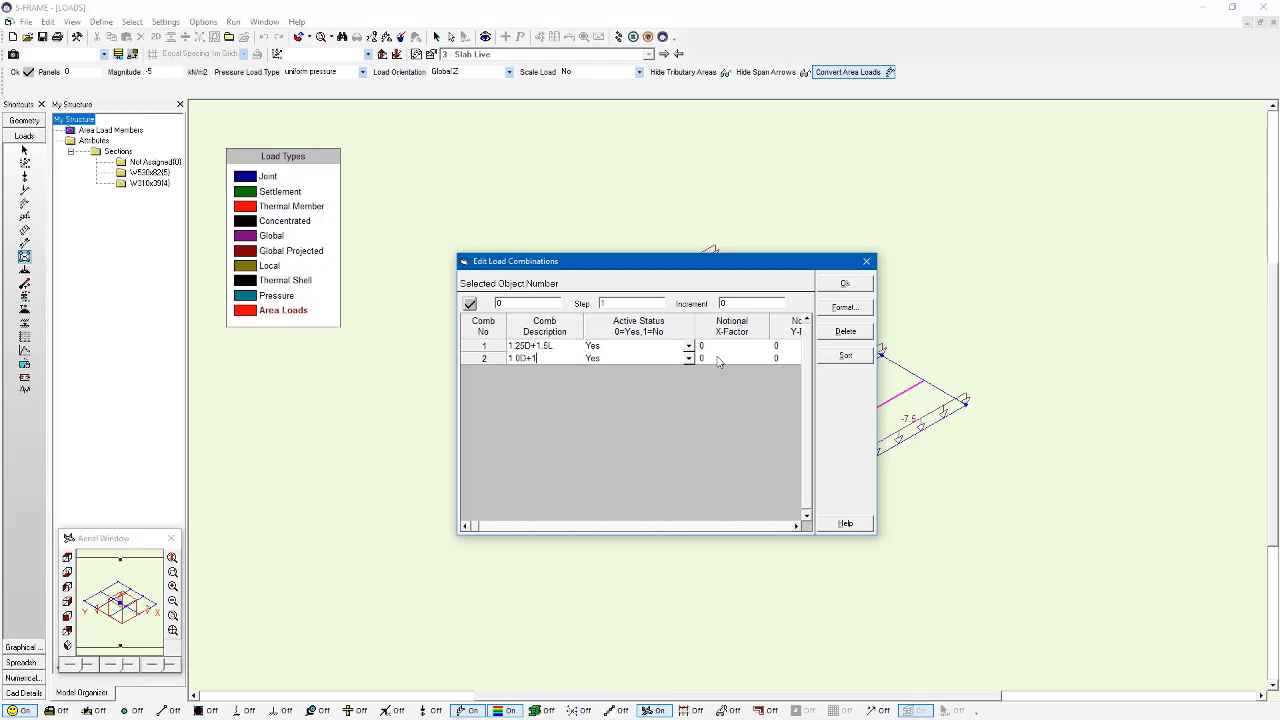
{"action": "type", "text": ".0L"}
Add SWT to both combinations with factors 1.25 and 1.
{"action": "left_click", "coordinate": [770, 358]}
{"action": "key", "text": "Tab"}
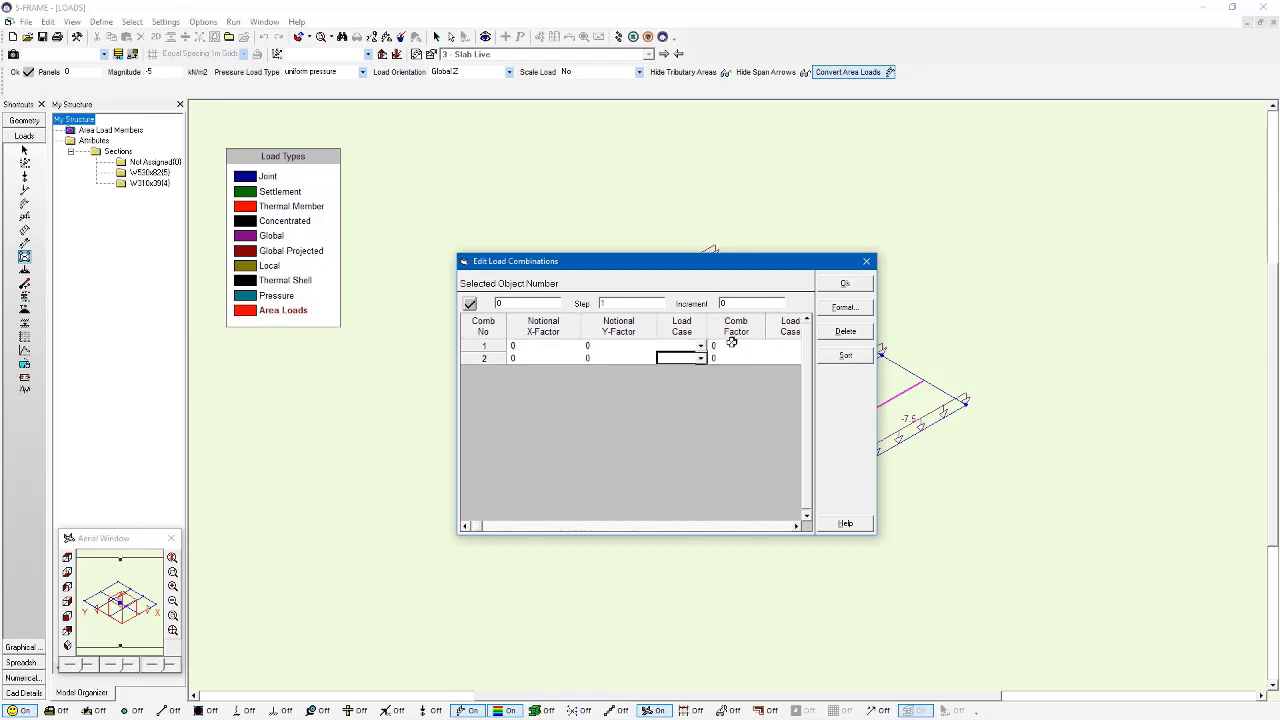
{"action": "left_click", "coordinate": [701, 346]}
{"action": "left_click", "coordinate": [690, 359]}
{"action": "left_click", "coordinate": [701, 358]}
{"action": "left_click", "coordinate": [685, 370]}
{"action": "left_click", "coordinate": [716, 346]}
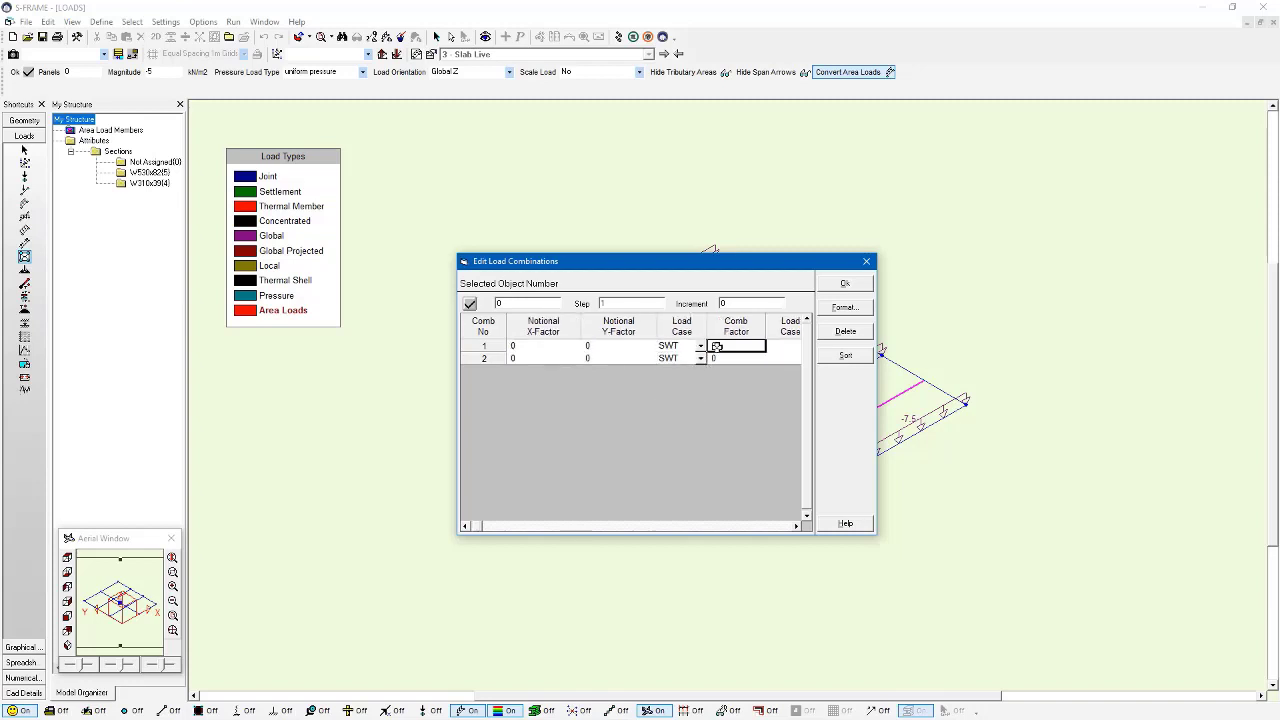
{"action": "type", "text": "1.25"}
{"action": "left_click", "coordinate": [724, 358]}
{"action": "type", "text": "1"}
{"action": "key", "text": "Tab"}
Add Slab Dead to both combinations with factors 1.25 and 1.
{"action": "left_click", "coordinate": [735, 346]}
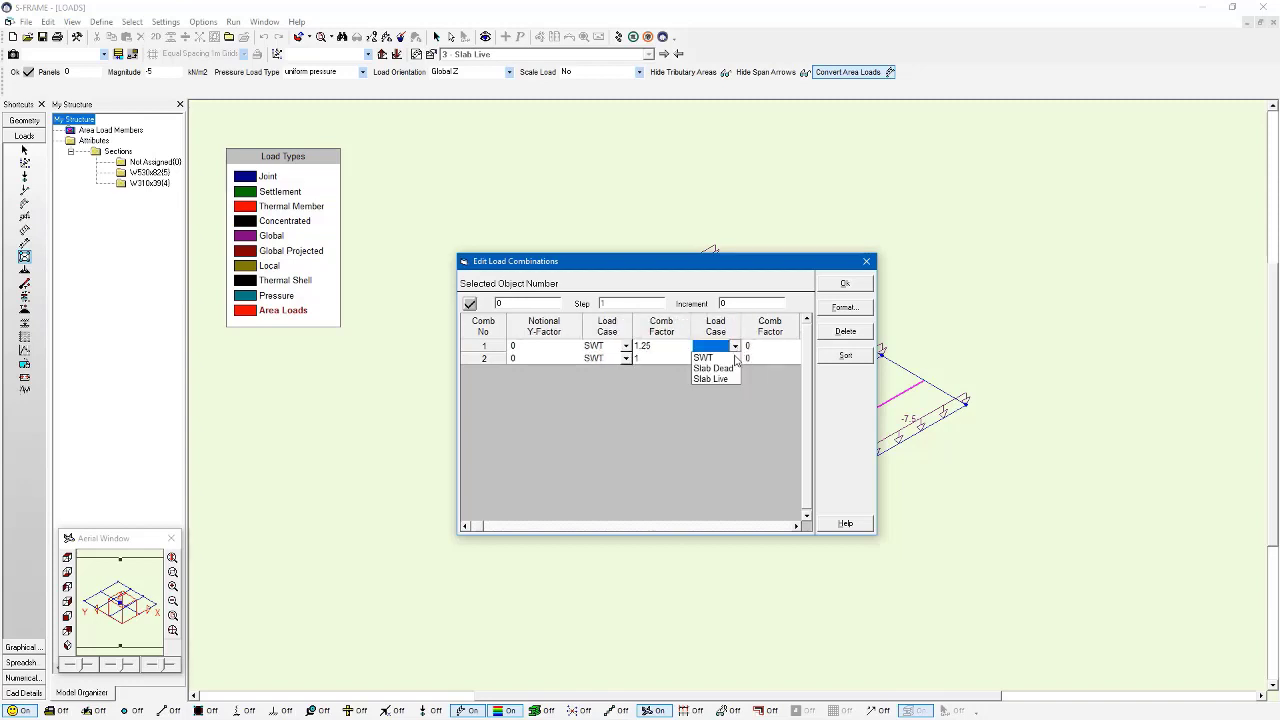
{"action": "left_click", "coordinate": [725, 363]}
{"action": "left_click", "coordinate": [730, 358]}
{"action": "left_click", "coordinate": [735, 358]}
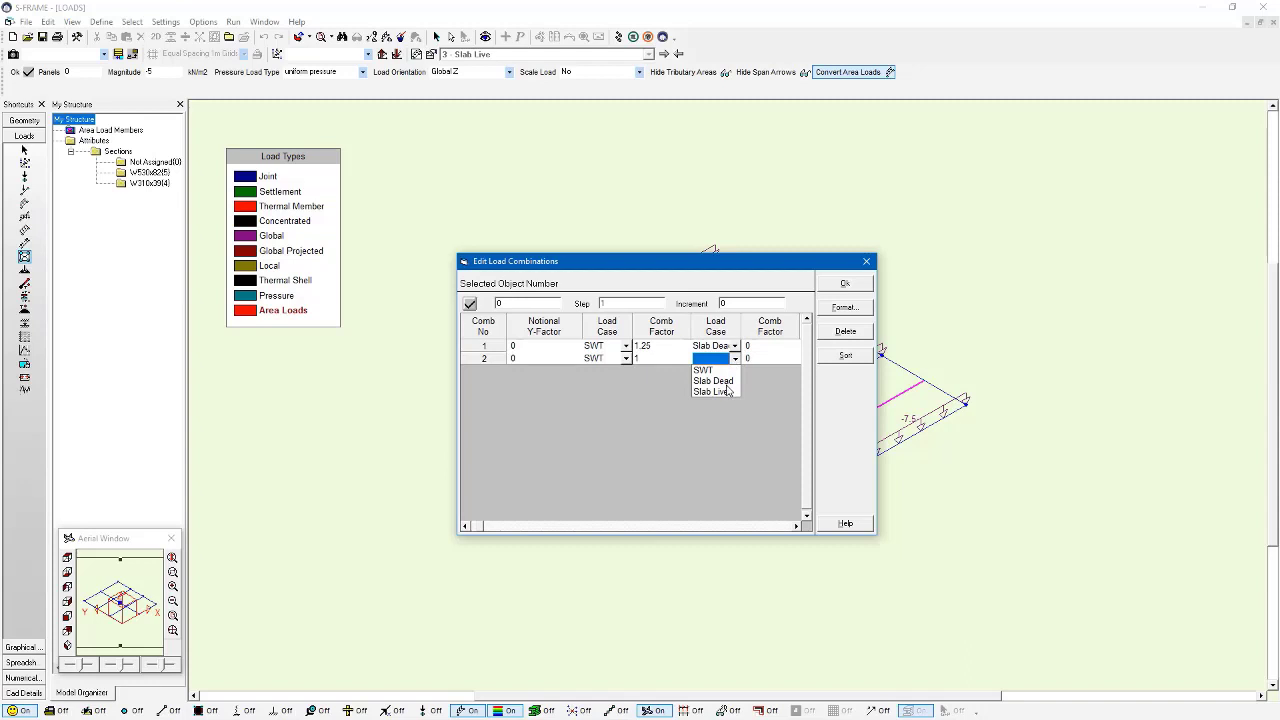
{"action": "left_click", "coordinate": [727, 377]}
{"action": "left_click", "coordinate": [750, 346]}
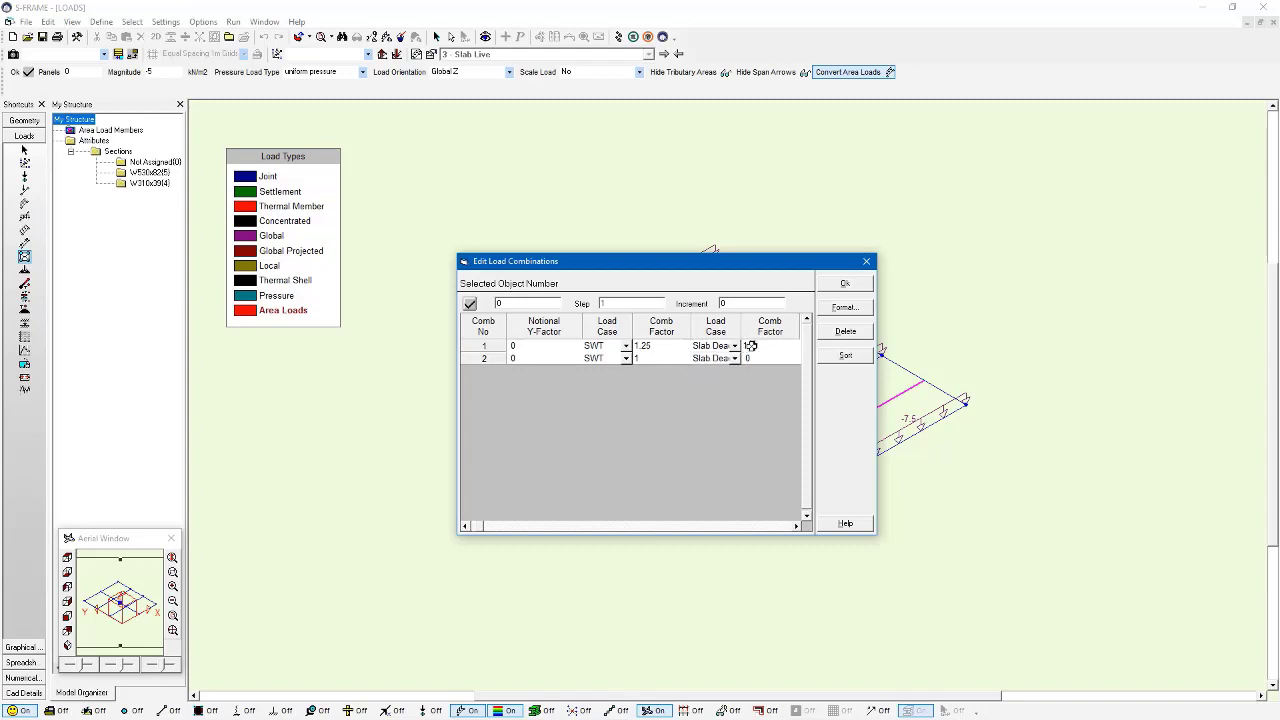
{"action": "left_click", "coordinate": [753, 358]}
{"action": "type", "text": "1."}
Add Slab Live to both combinations with factors 1.5 and 1, then save the combinations.
{"action": "left_click", "coordinate": [765, 346]}
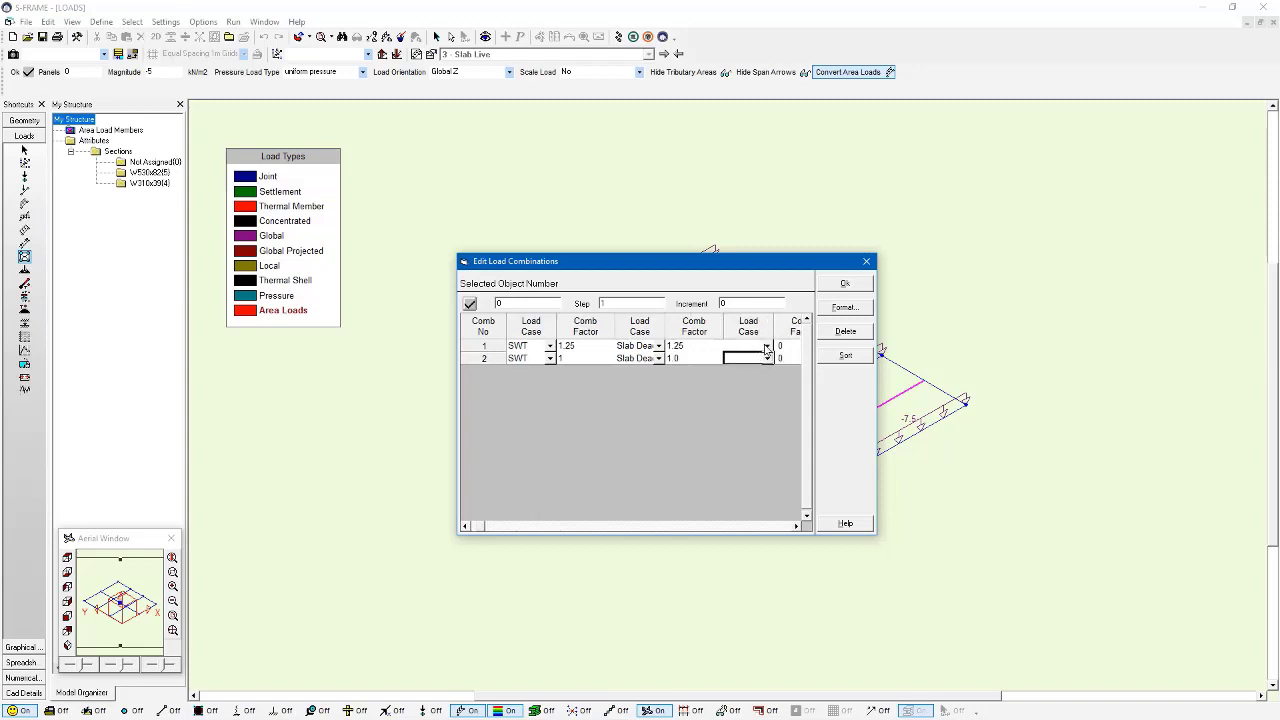
{"action": "left_click", "coordinate": [767, 345]}
{"action": "left_click", "coordinate": [762, 382]}
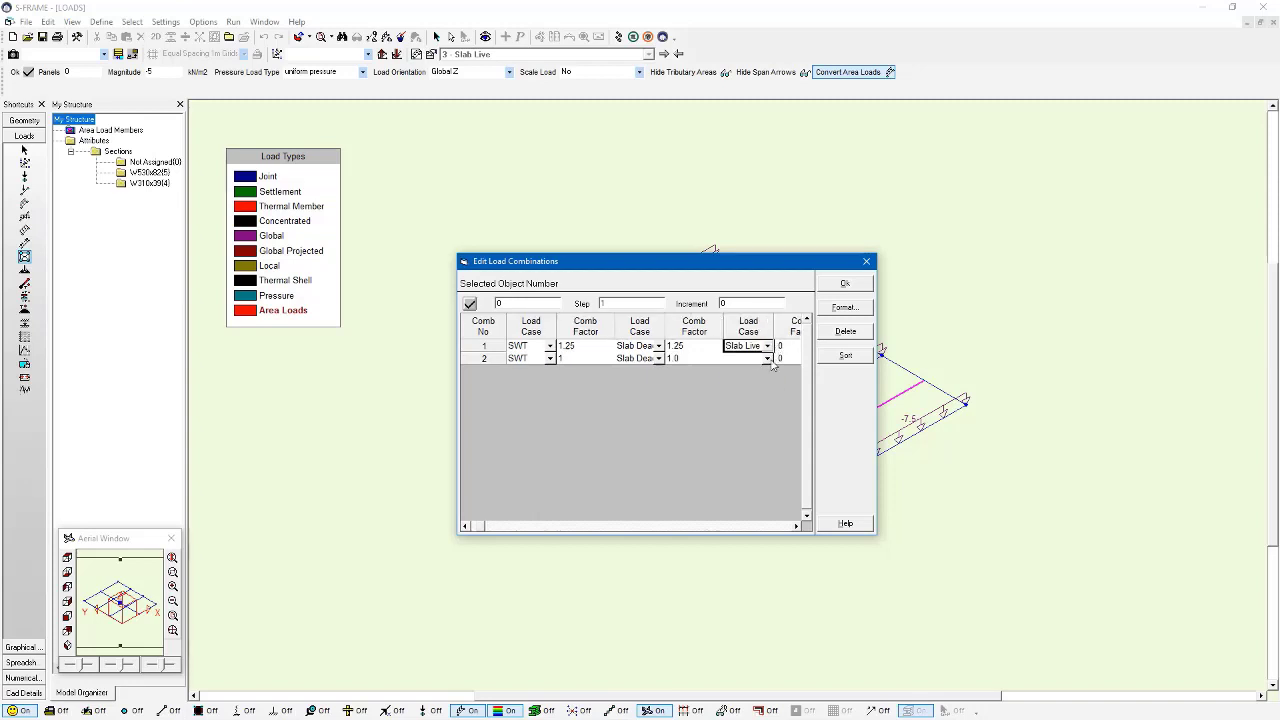
{"action": "left_click", "coordinate": [767, 358]}
{"action": "left_click", "coordinate": [758, 395]}
{"action": "left_click", "coordinate": [789, 345]}
{"action": "type", "text": "1.5"}
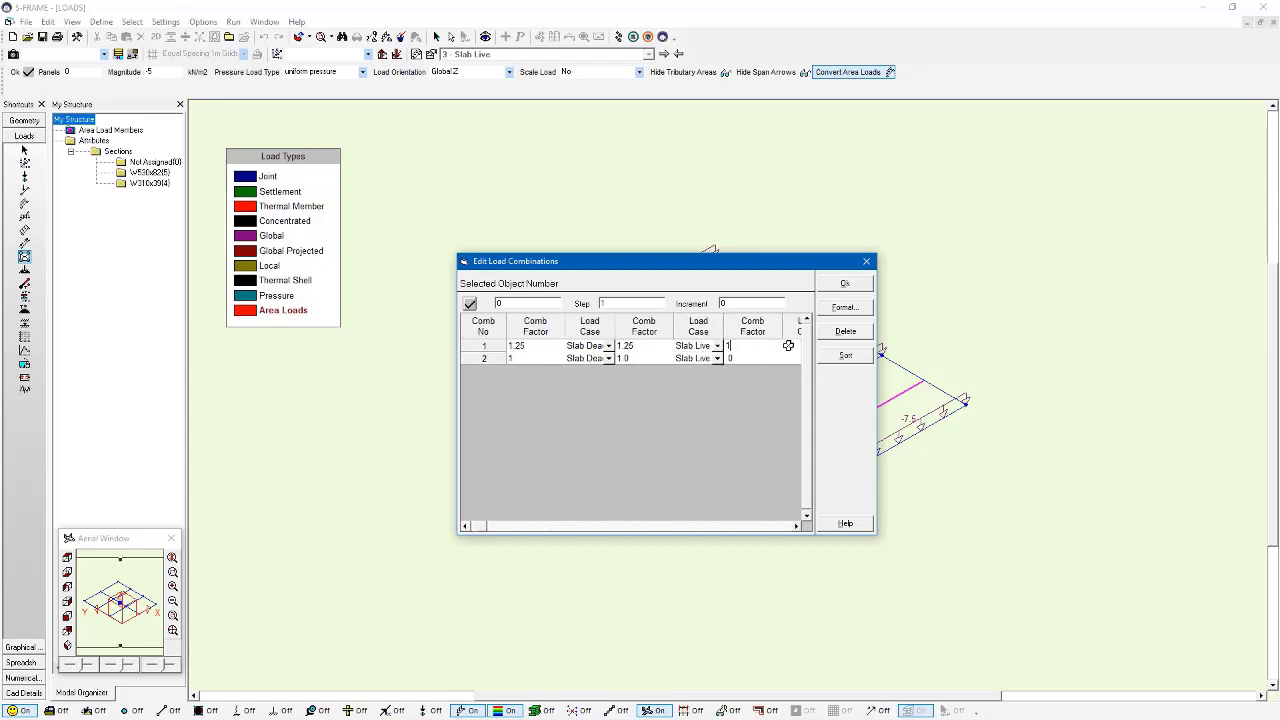
{"action": "left_click", "coordinate": [763, 357]}
{"action": "type", "text": "1"}
{"action": "left_click", "coordinate": [762, 346]}
{"action": "left_click", "coordinate": [845, 285]}
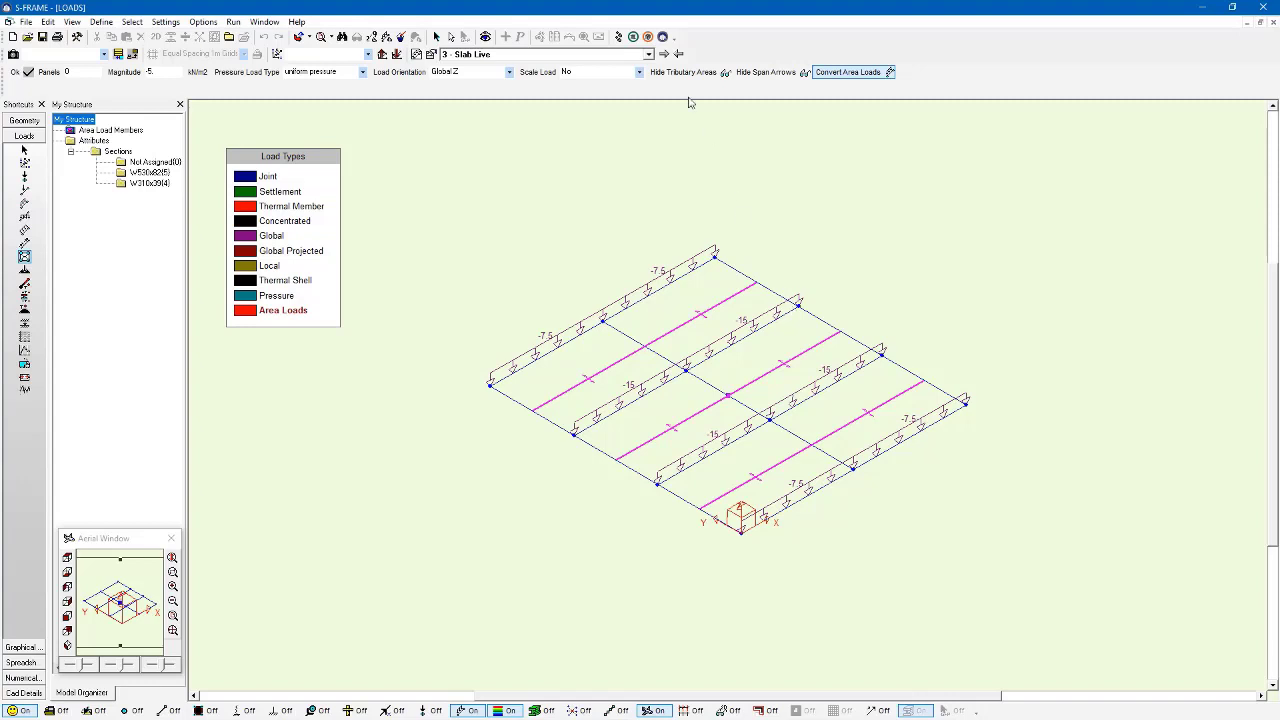
Save the model as Exercise 2.TEL in the G103 Models folder.
{"action": "left_click", "coordinate": [28, 22]}
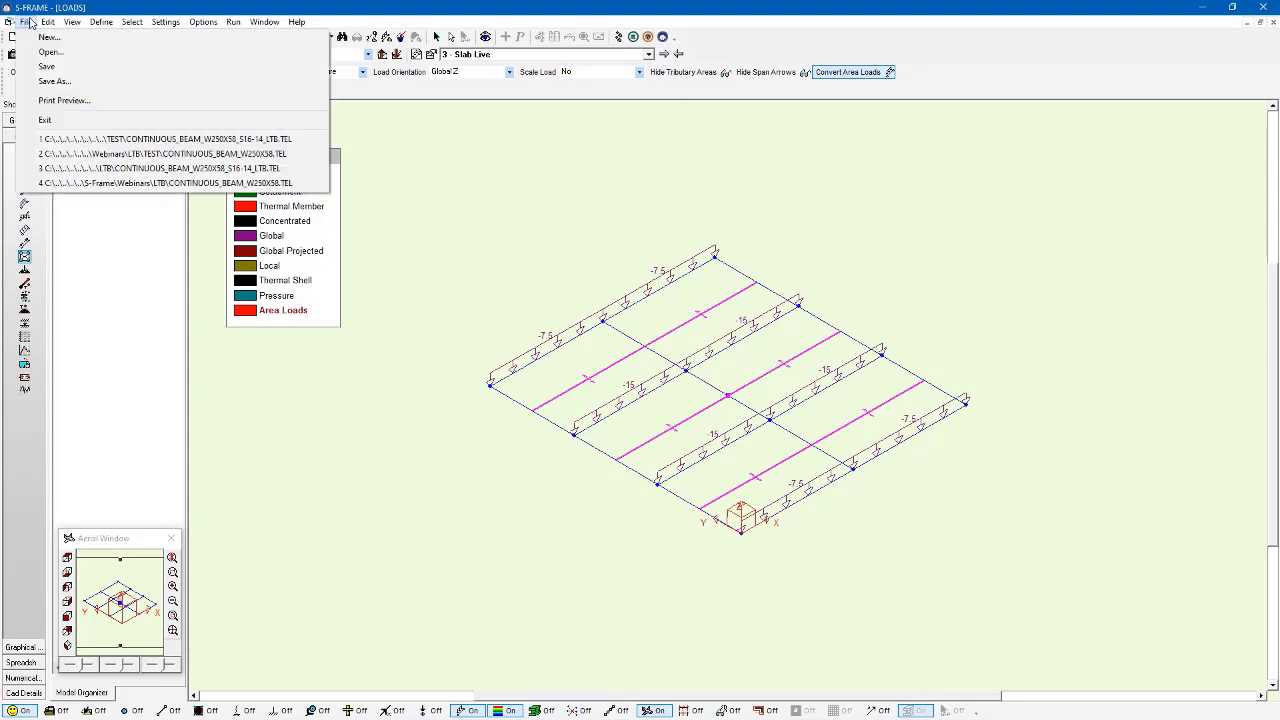
{"action": "left_click", "coordinate": [50, 82]}
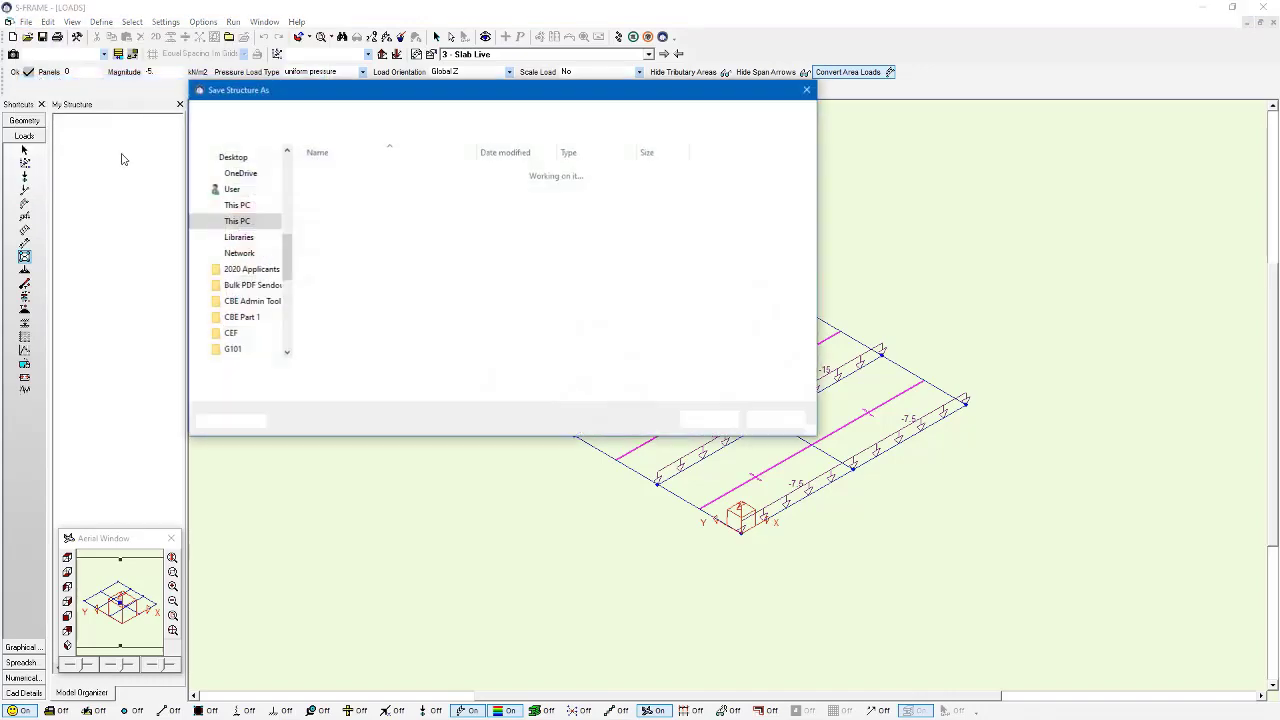
{"action": "key", "text": "Escape"}
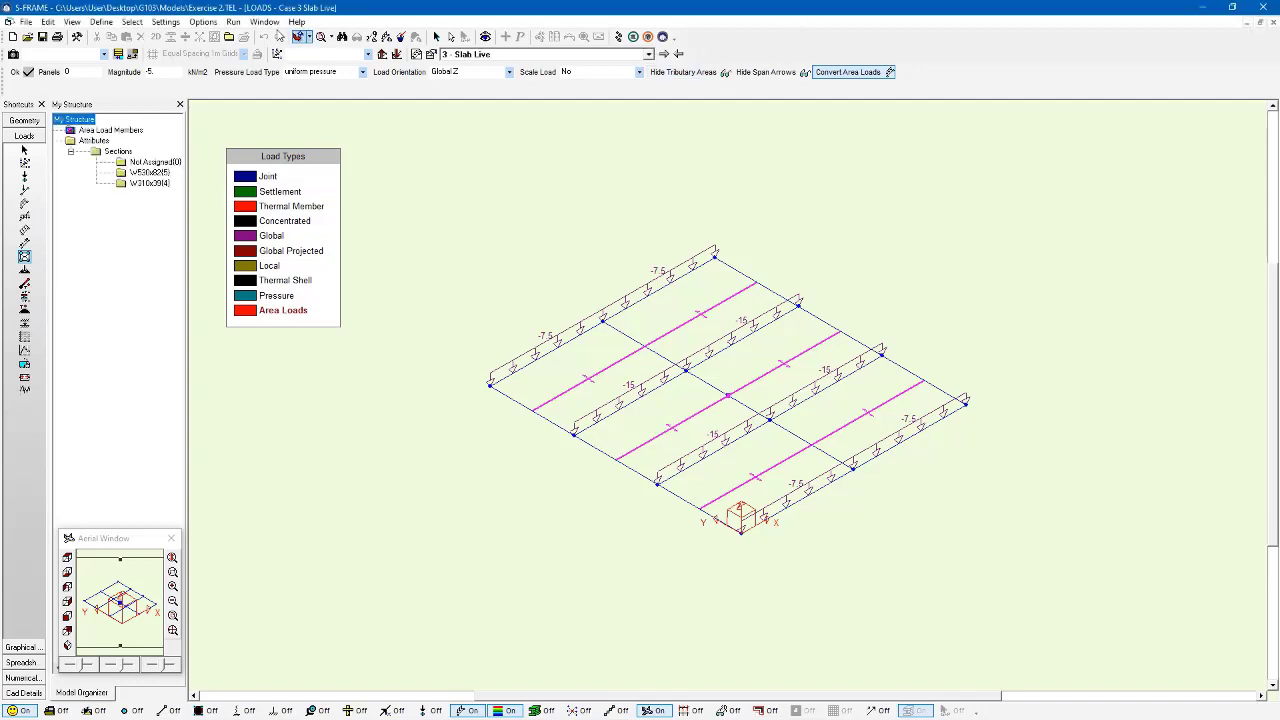
Run the analysis solving Both, after a Check Model integrity search for duplicate objects.
{"action": "left_click", "coordinate": [233, 21]}
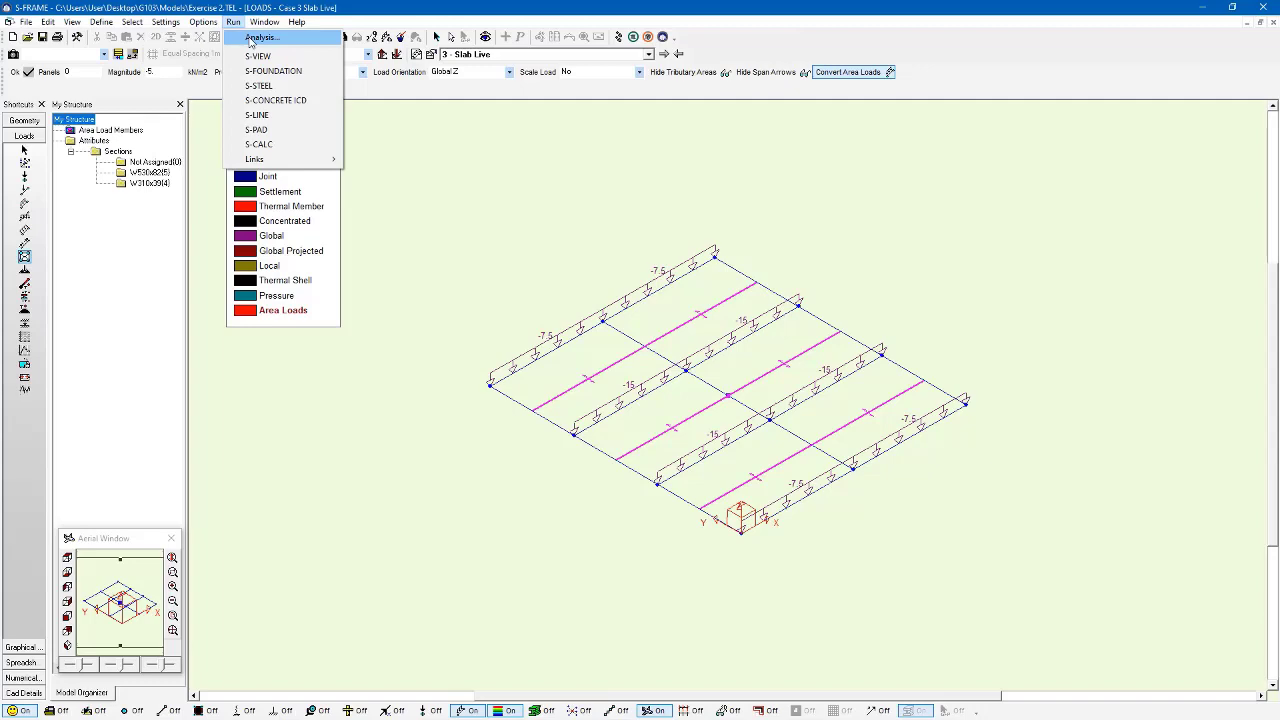
{"action": "left_click", "coordinate": [258, 38]}
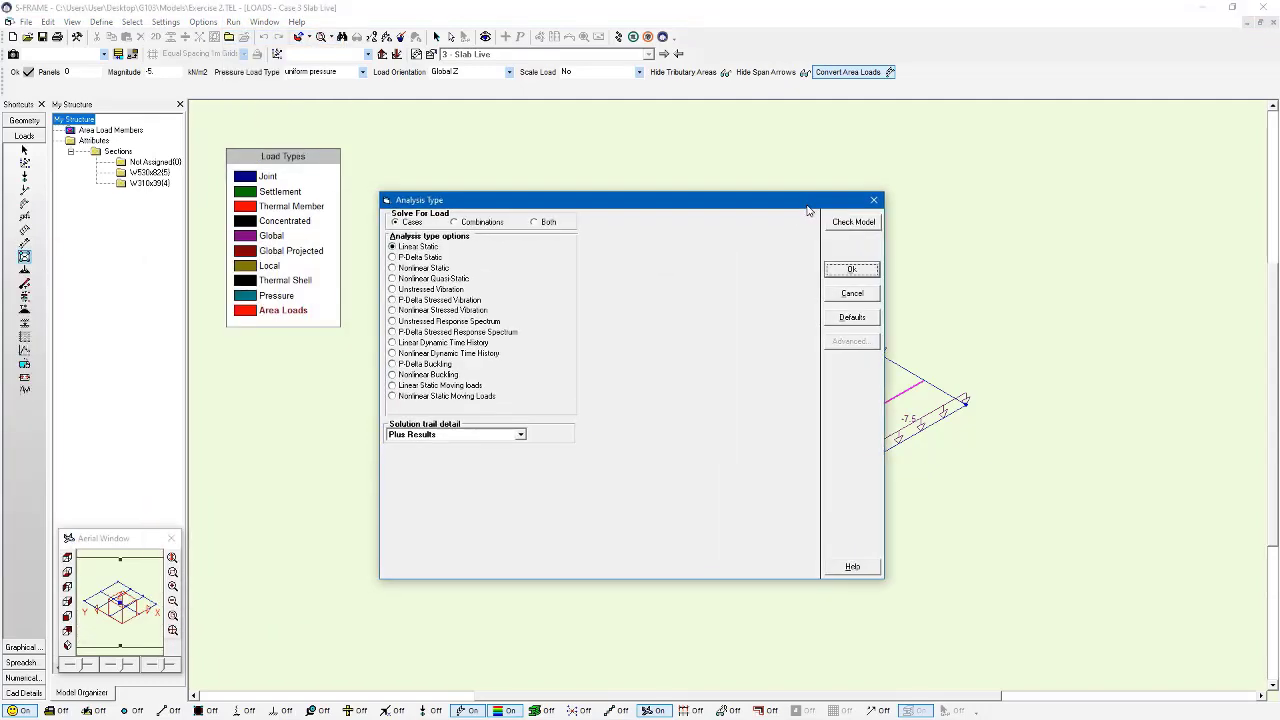
{"action": "left_click_drag", "start_coordinate": [689, 199], "coordinate": [780, 231]}
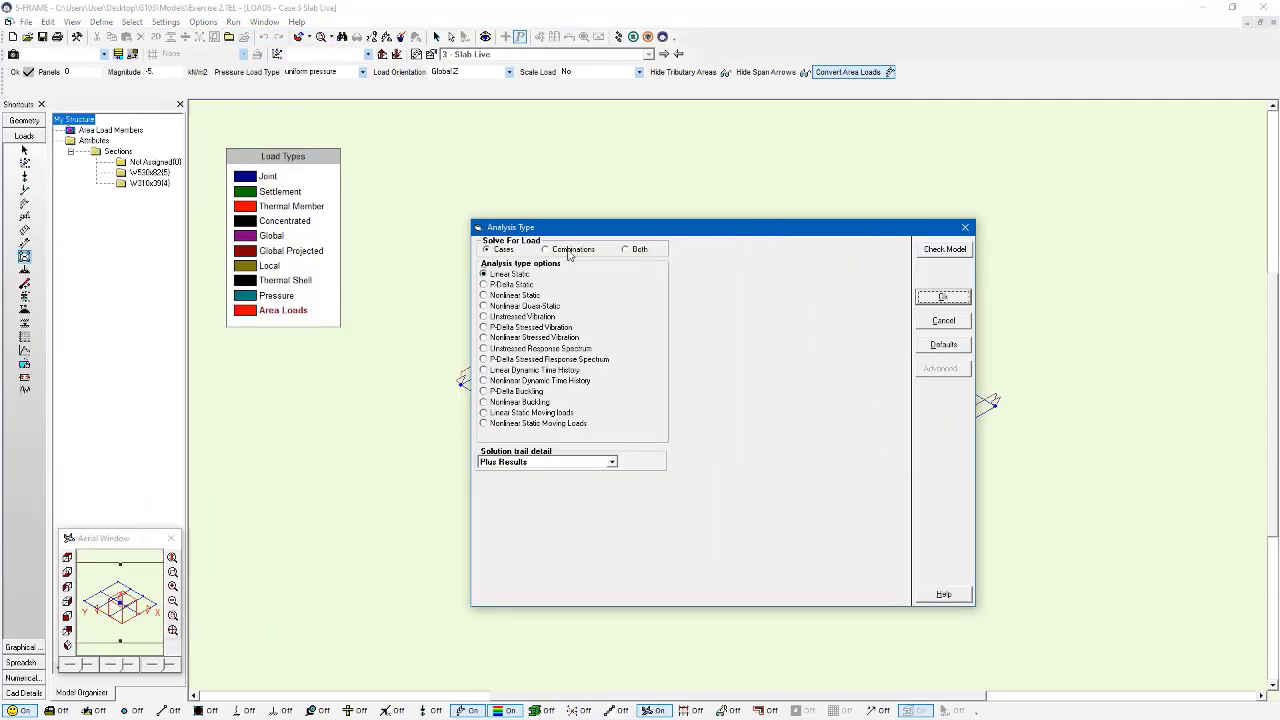
{"action": "left_click", "coordinate": [638, 251]}
{"action": "left_click", "coordinate": [967, 259]}
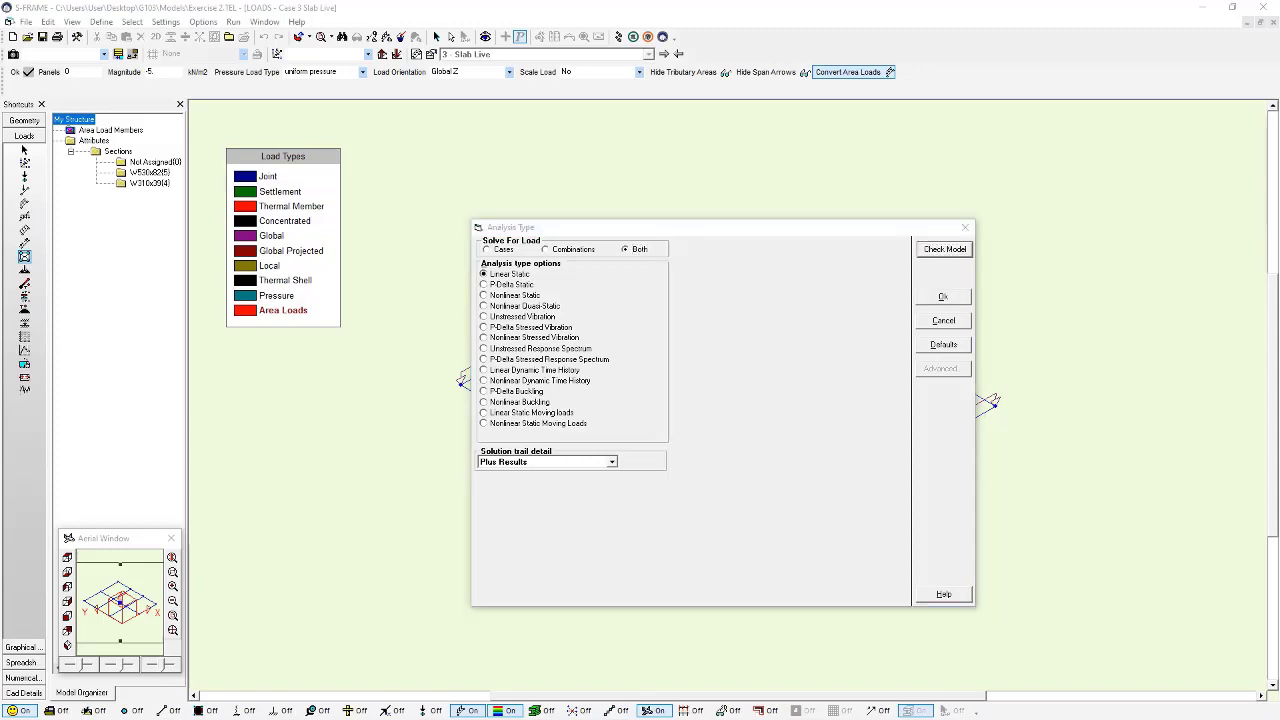
{"action": "left_click_drag", "start_coordinate": [398, 242], "coordinate": [865, 213]}
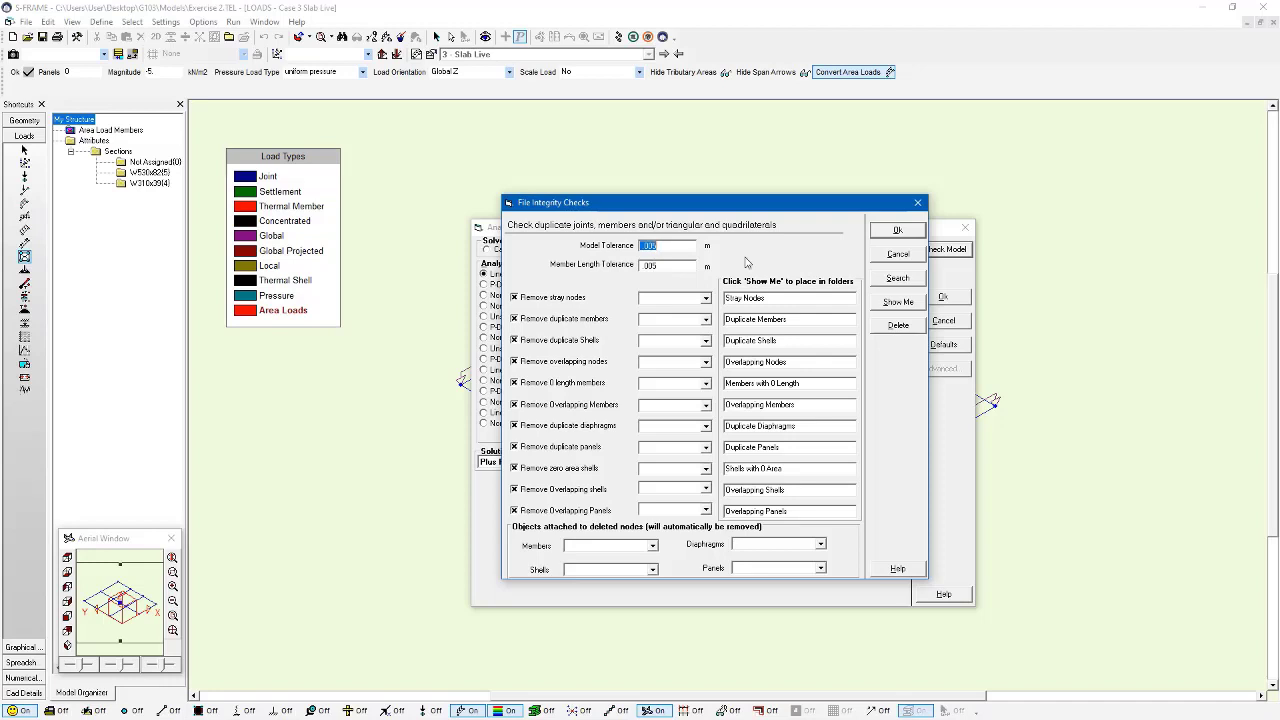
{"action": "left_click", "coordinate": [900, 279]}
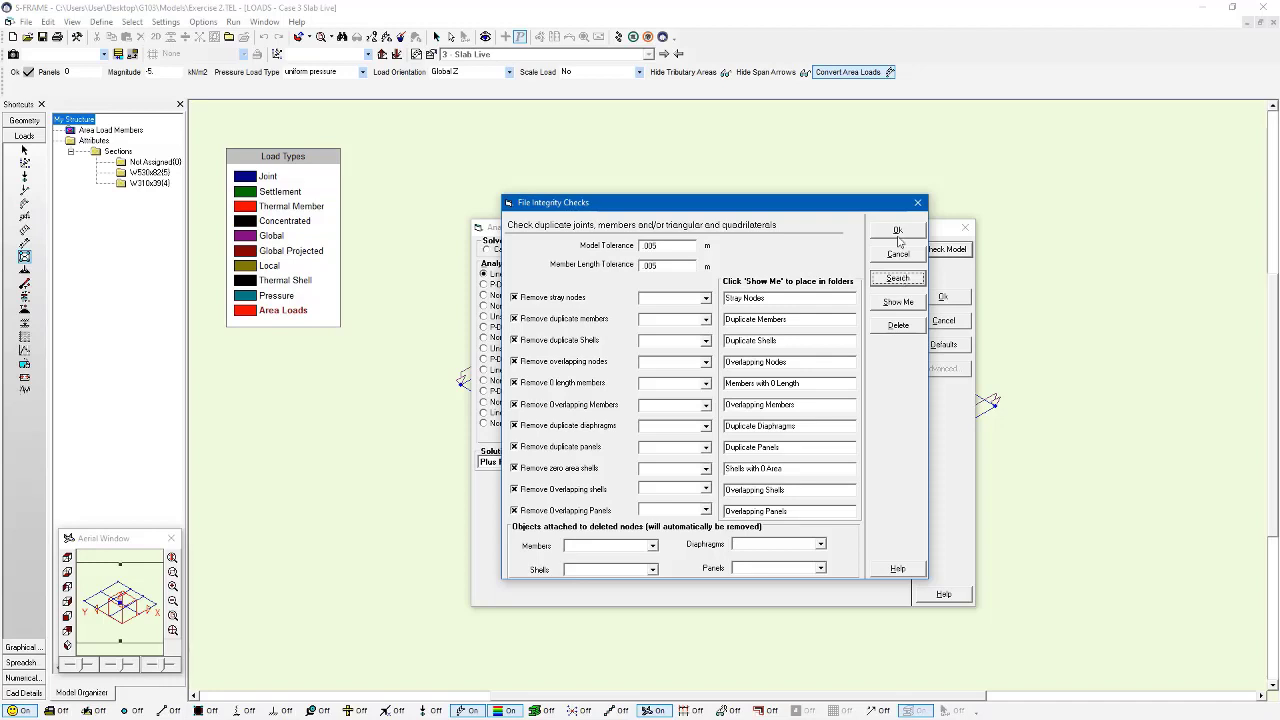
{"action": "left_click", "coordinate": [898, 233]}
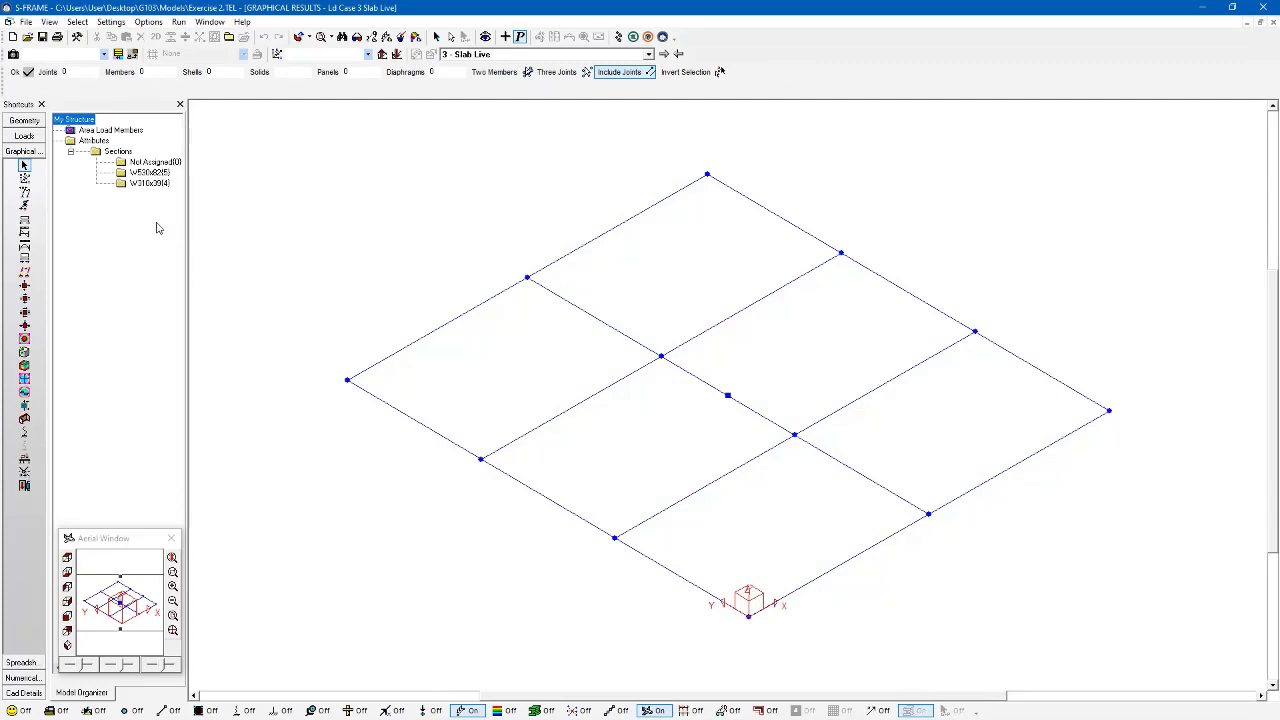
Show 1.25D+1.5L deflections with loads hidden and Dz values labelled at the joints.
{"action": "left_click", "coordinate": [25, 194]}
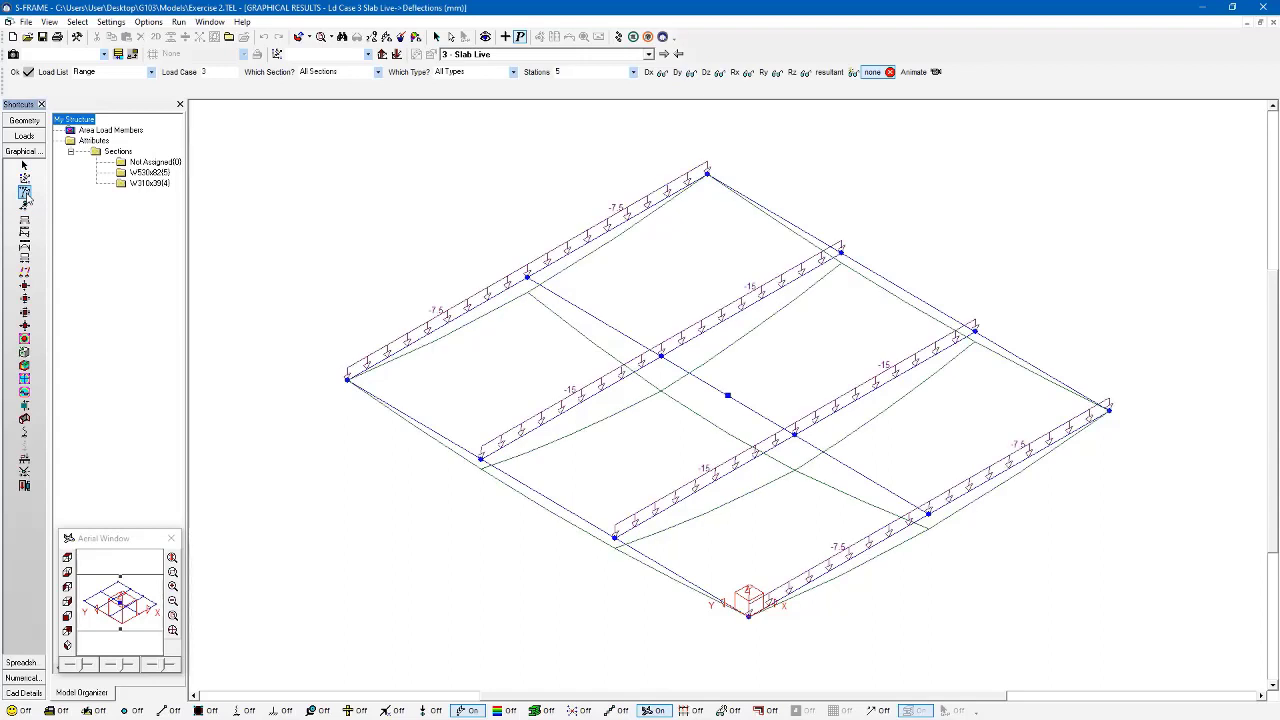
{"action": "left_click", "coordinate": [467, 711]}
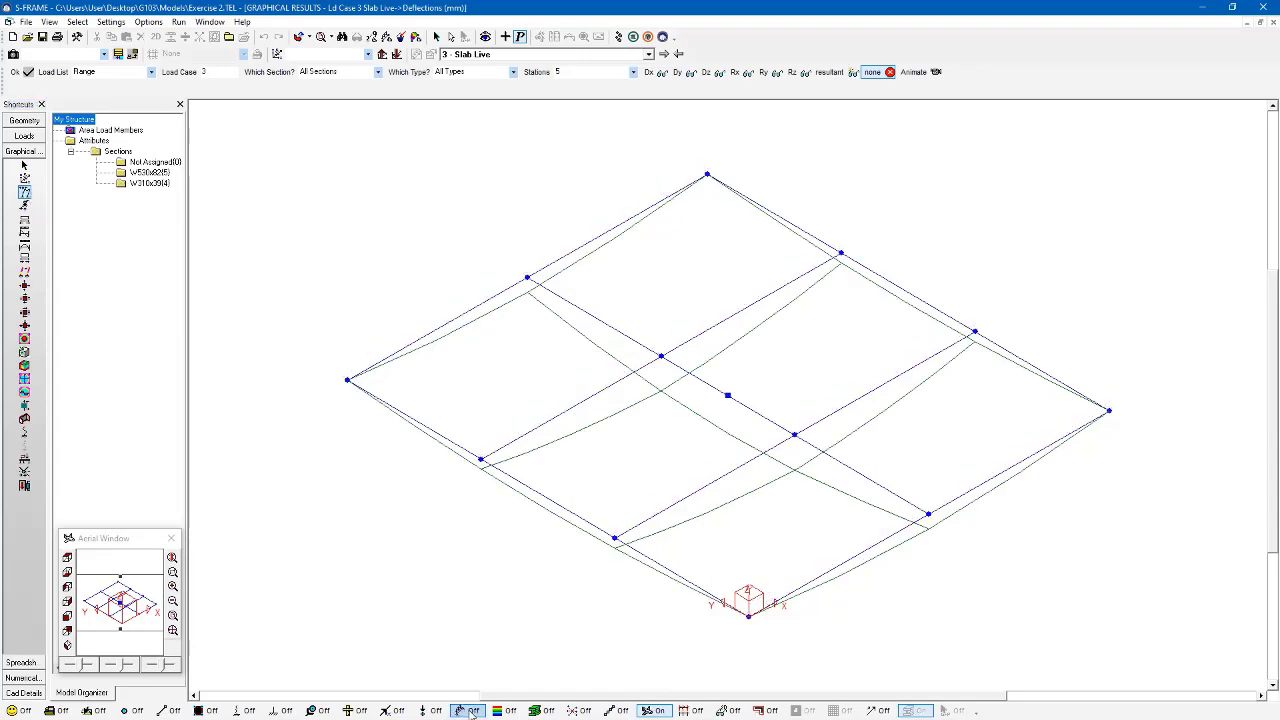
{"action": "left_click", "coordinate": [505, 36]}
{"action": "left_click", "coordinate": [513, 55]}
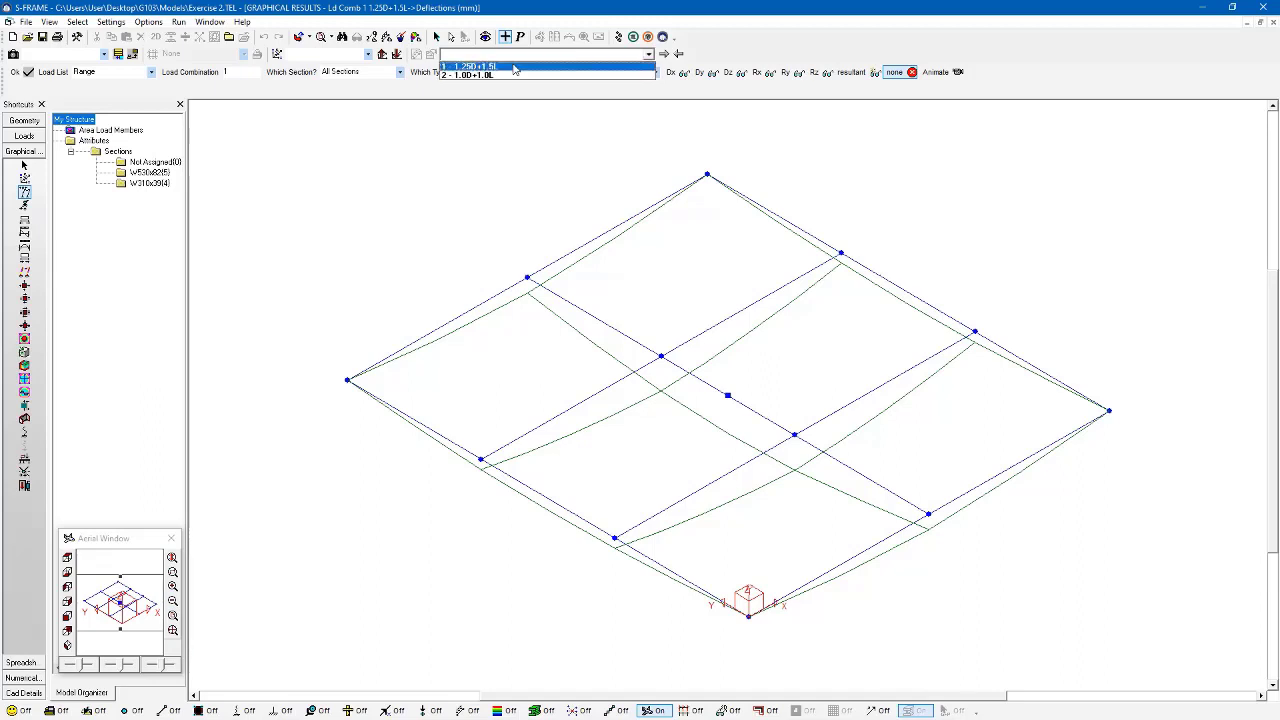
{"action": "left_click", "coordinate": [513, 62]}
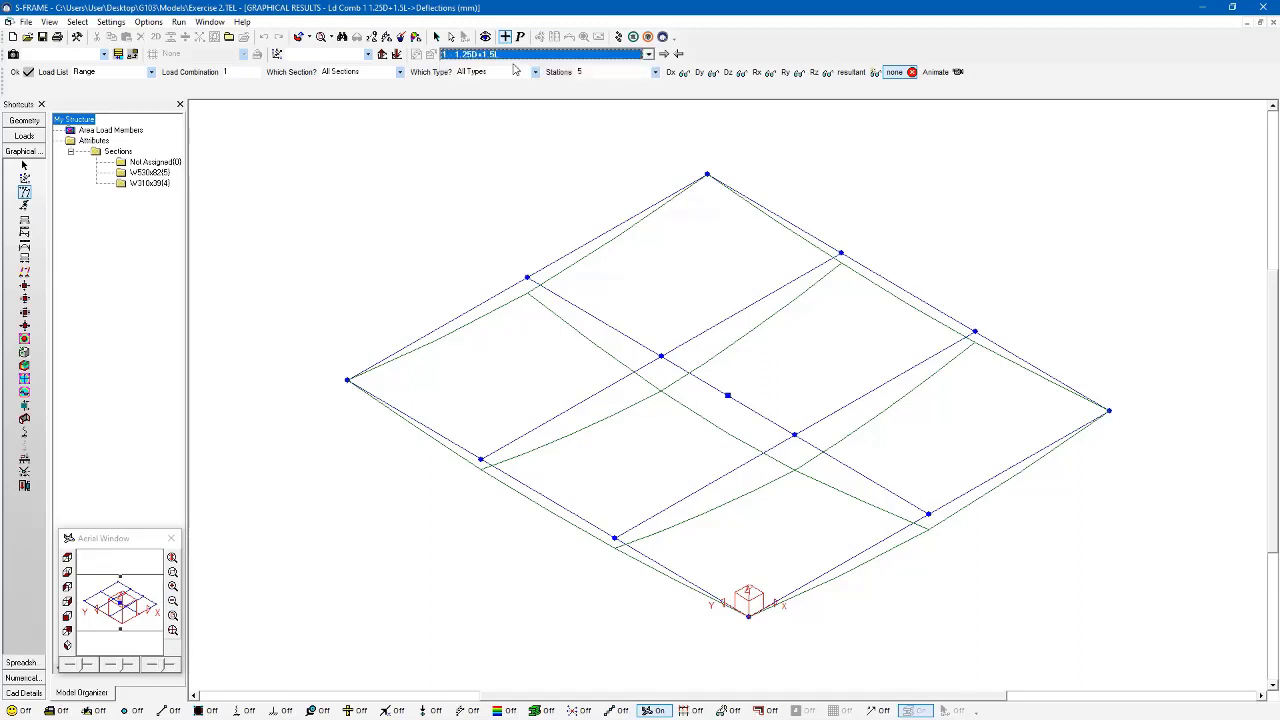
{"action": "left_click", "coordinate": [730, 74]}
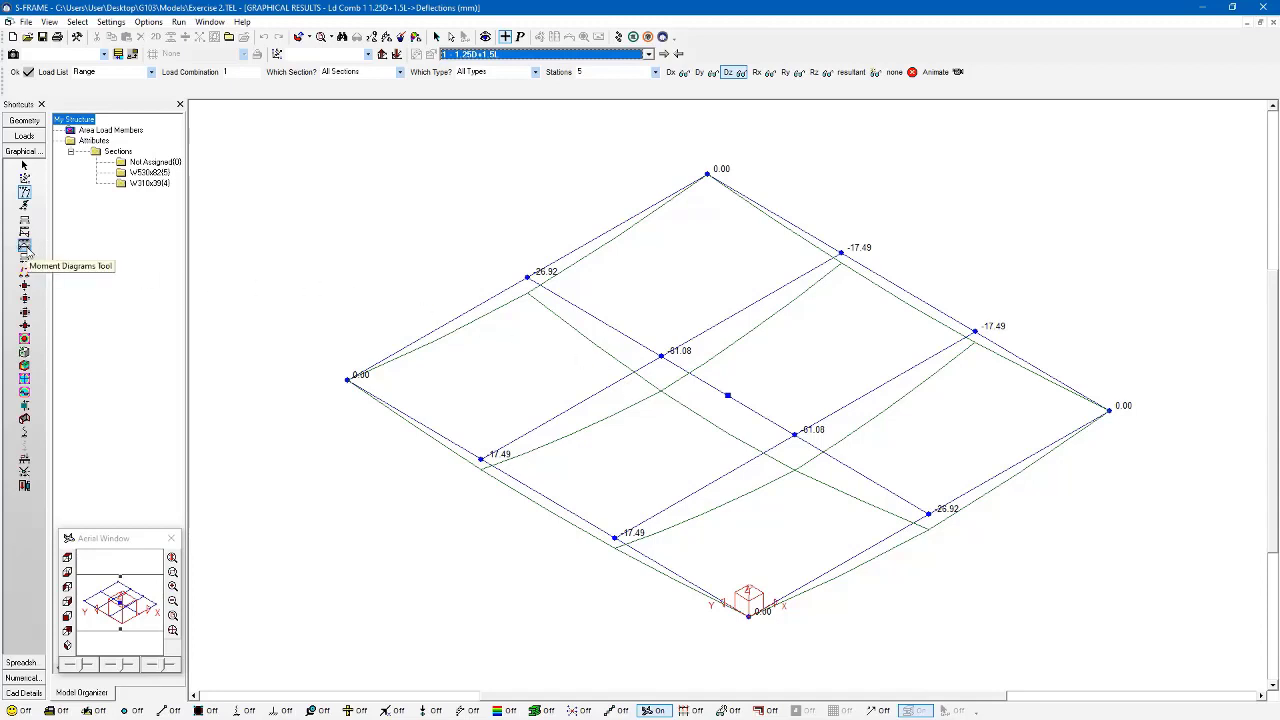
Show colour-filled y-moment diagrams for 1.25D+1.5L, refined to 100 stations per member.
{"action": "left_click", "coordinate": [25, 246]}
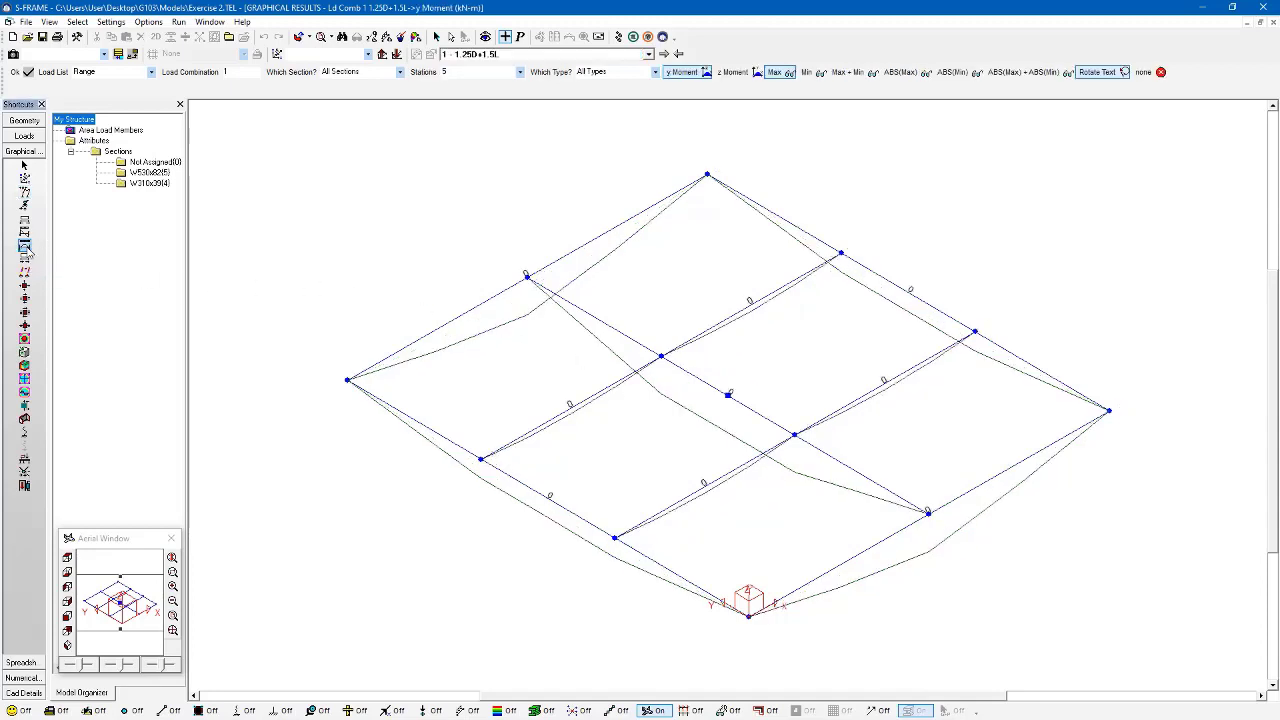
{"action": "left_click", "coordinate": [506, 711]}
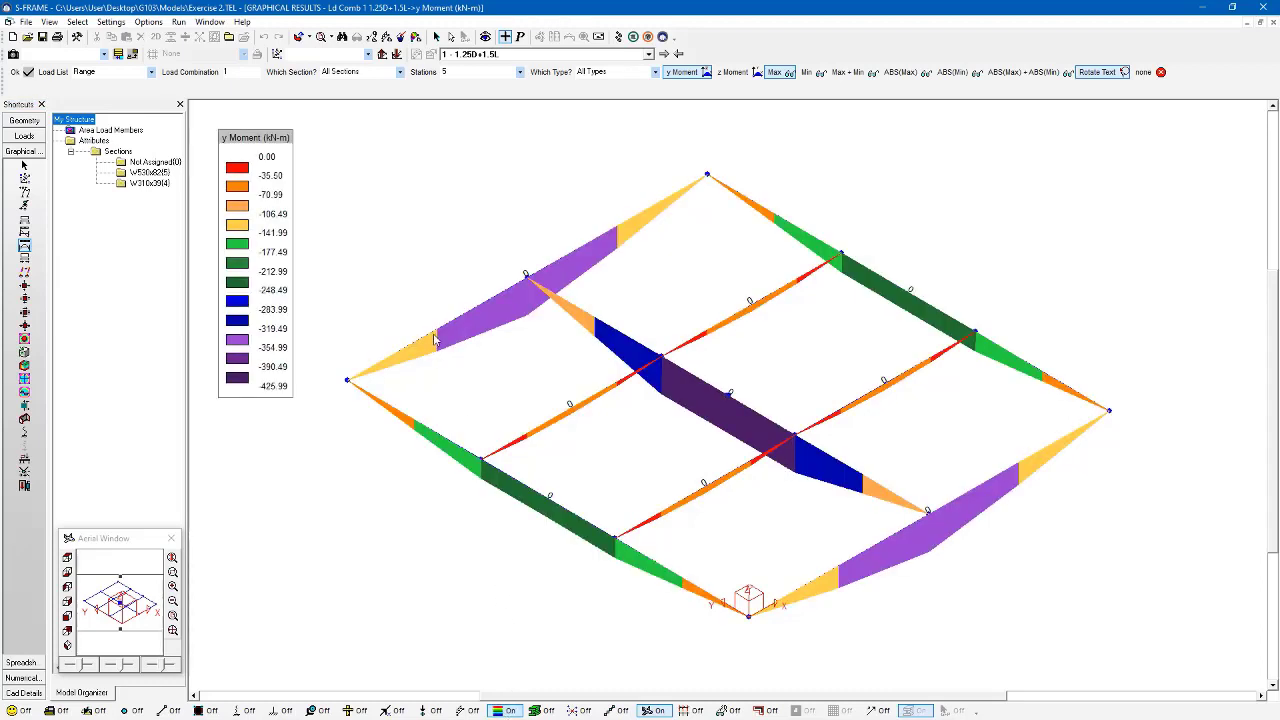
{"action": "left_click", "coordinate": [519, 72]}
{"action": "scroll", "coordinate": [481, 115], "scroll_direction": "down", "scroll_amount": 10}
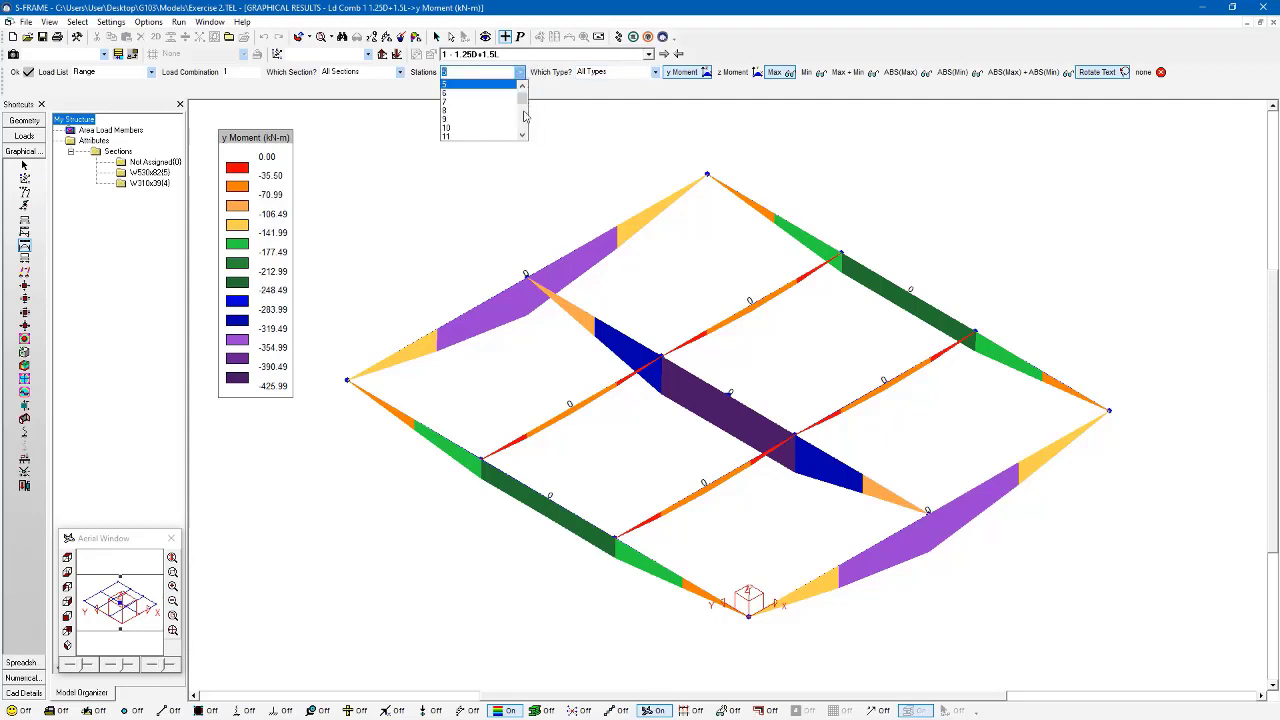
{"action": "left_click", "coordinate": [481, 137]}
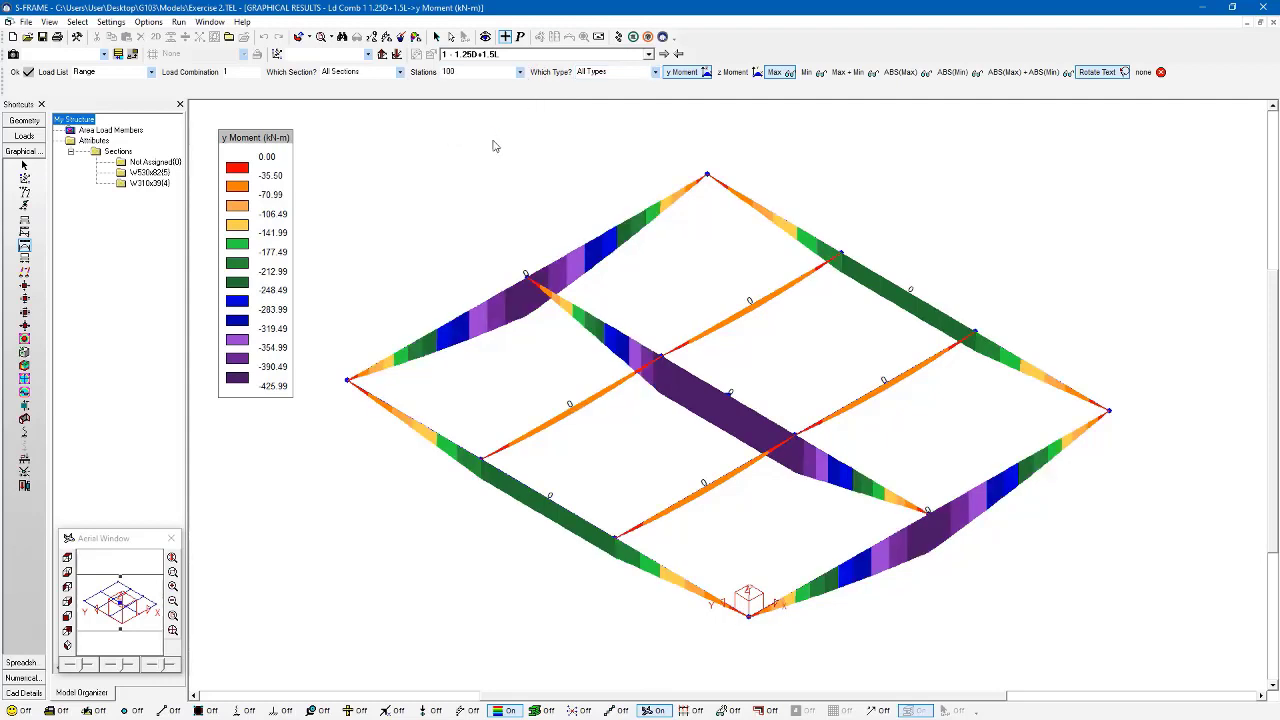
Inspect member 2's detailed force diagram from its properties, then close it.
{"action": "right_click", "coordinate": [494, 301]}
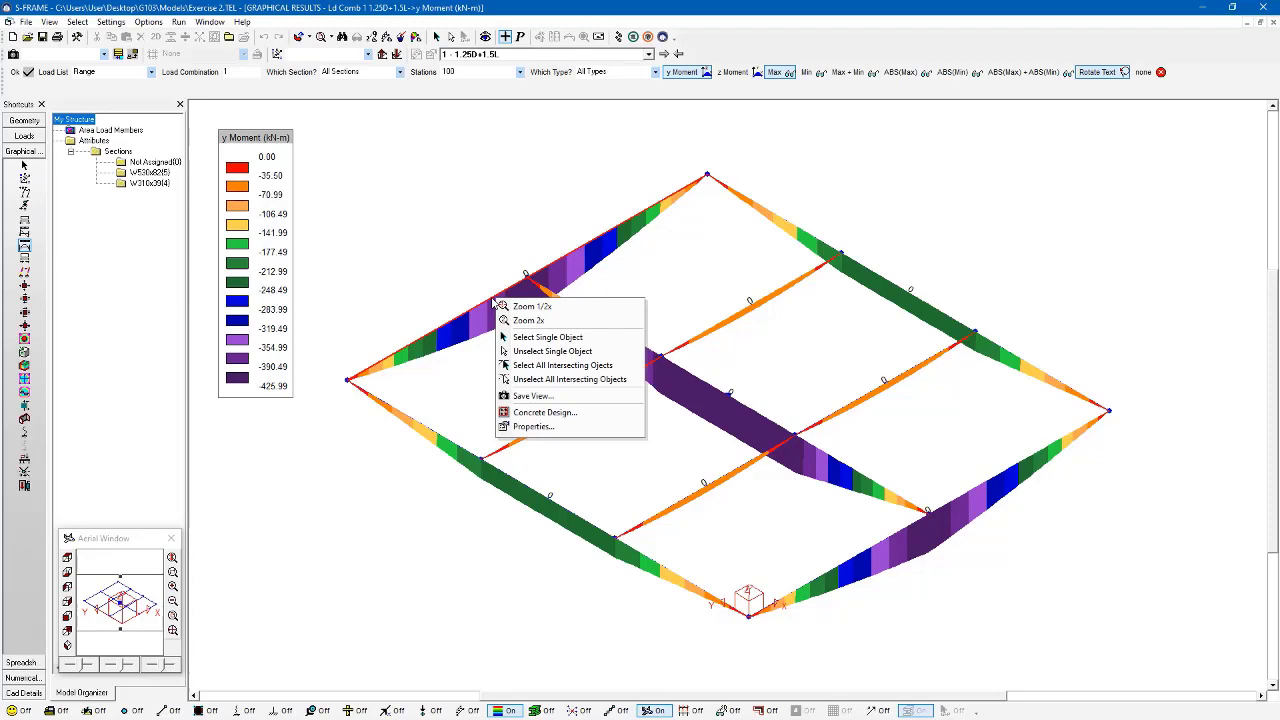
{"action": "left_click", "coordinate": [544, 431]}
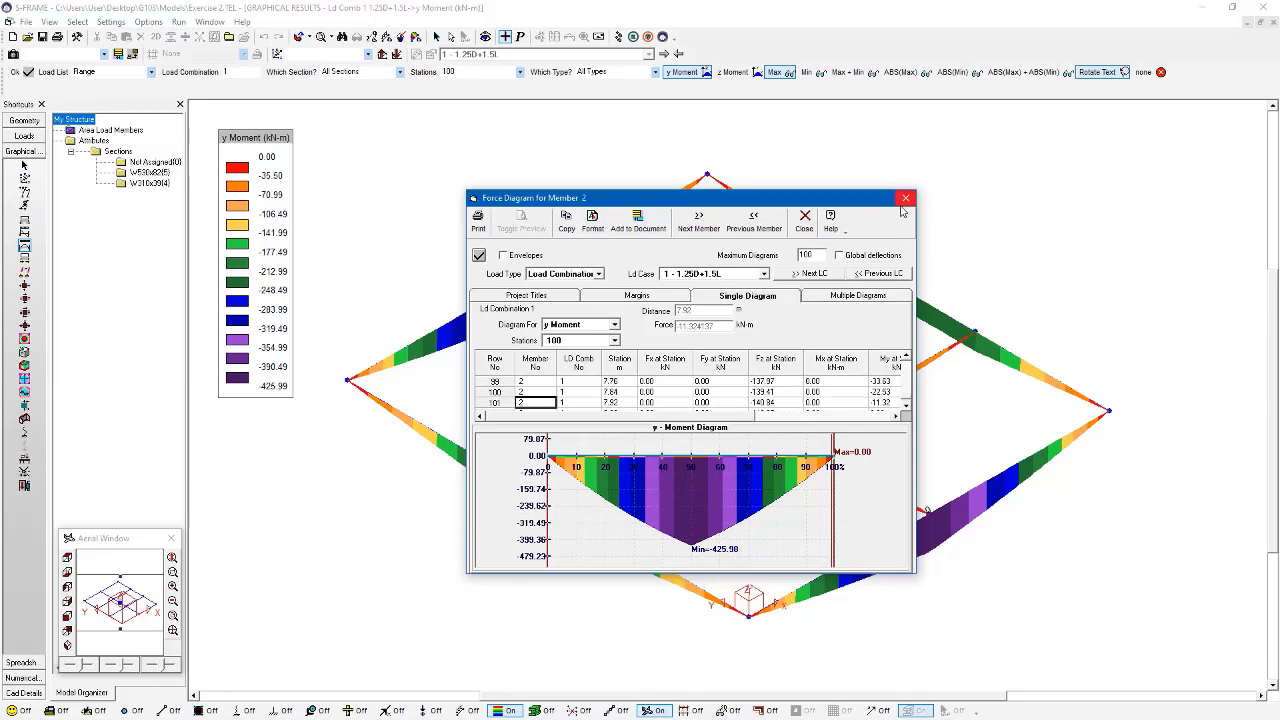
{"action": "left_click", "coordinate": [906, 200]}
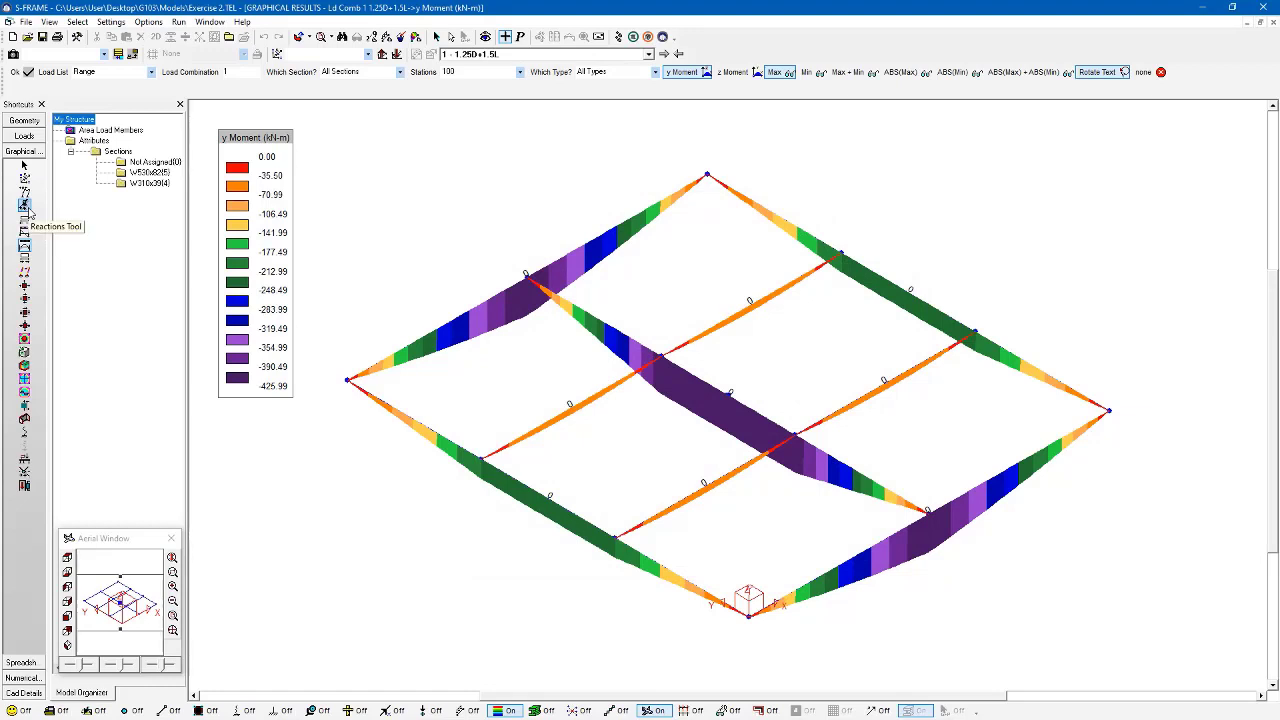
{"action": "left_click", "coordinate": [28, 210]}
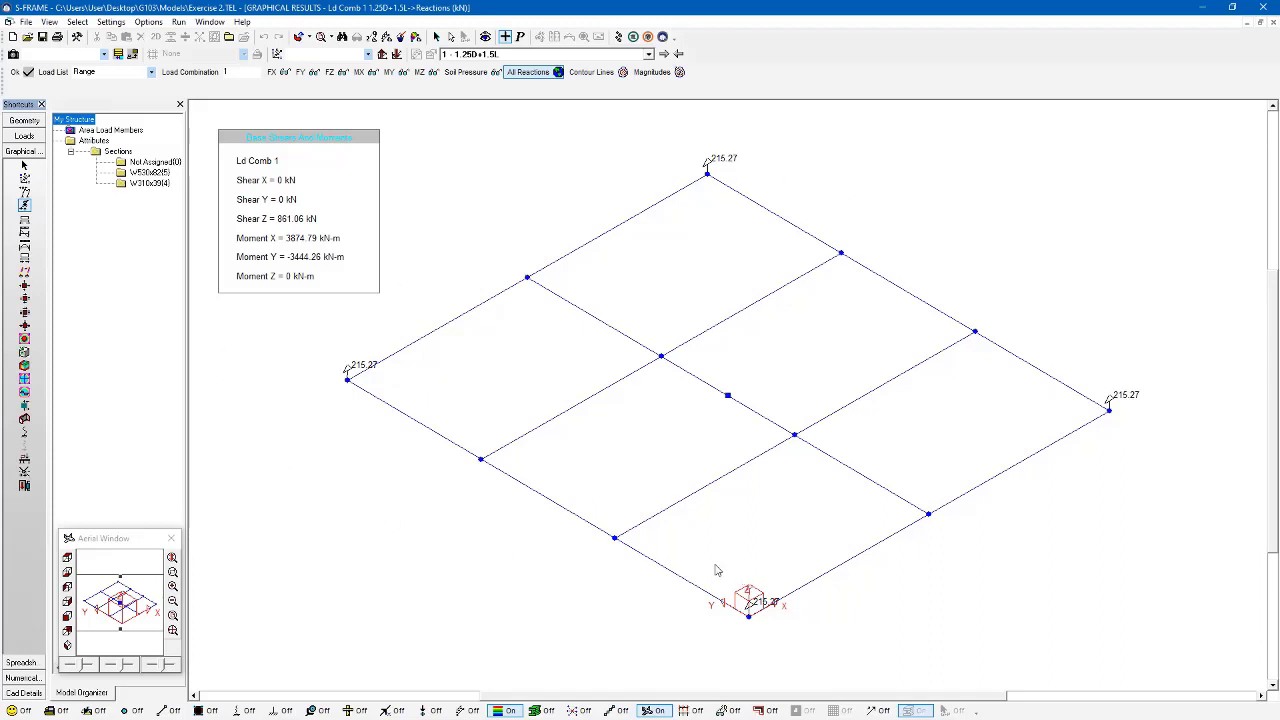
{"action": "left_click", "coordinate": [27, 247]}
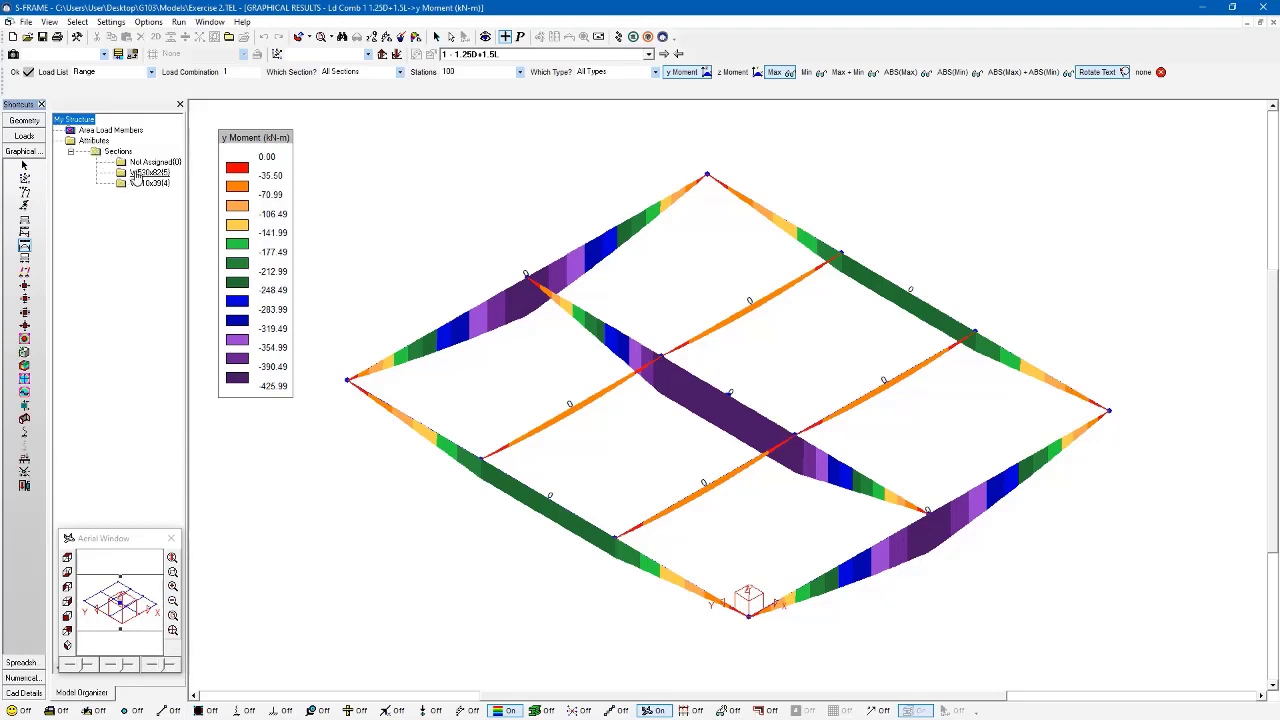
Filter results by section, from the W530x82 girders to the W310x39 beams only.
{"action": "left_click", "coordinate": [137, 173]}
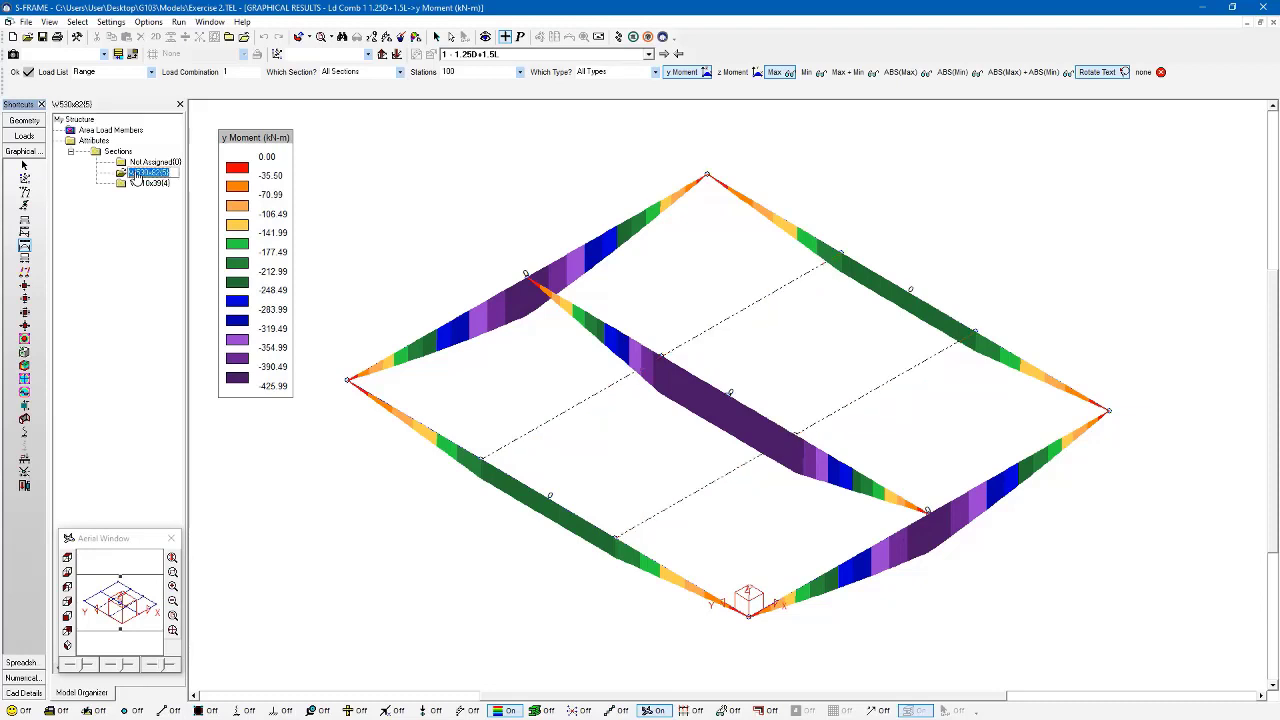
{"action": "left_click", "coordinate": [143, 183]}
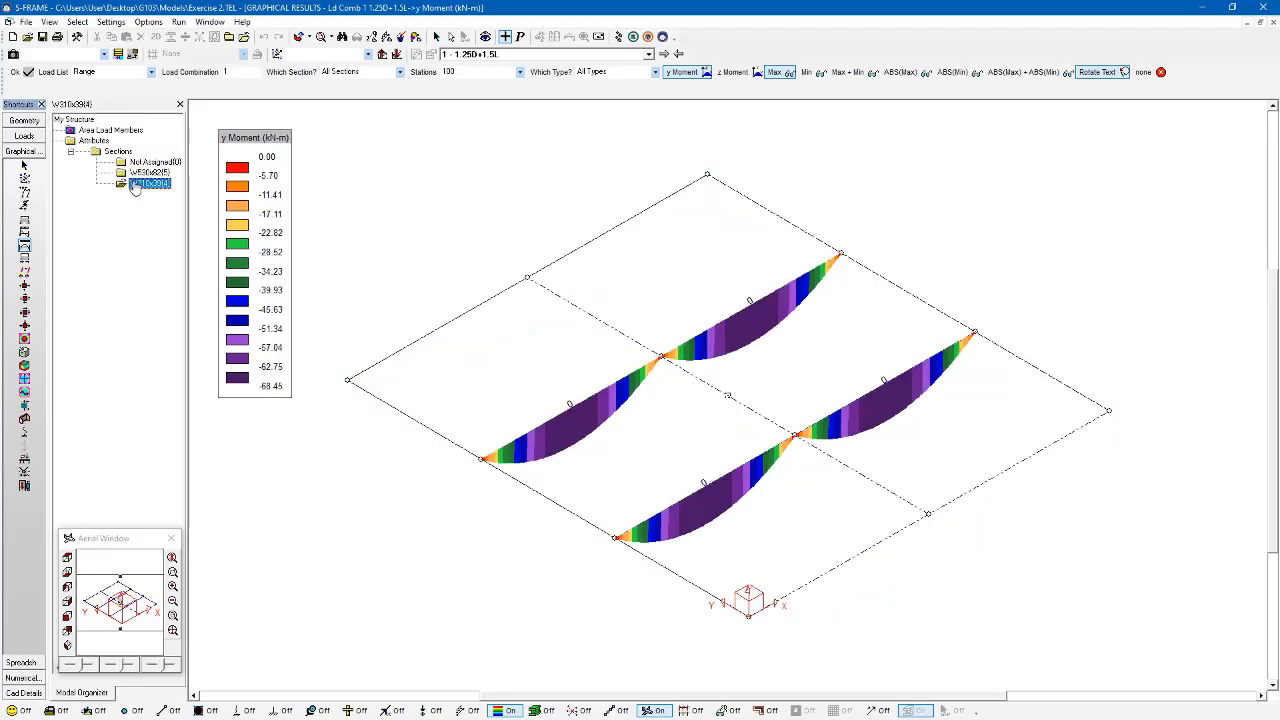